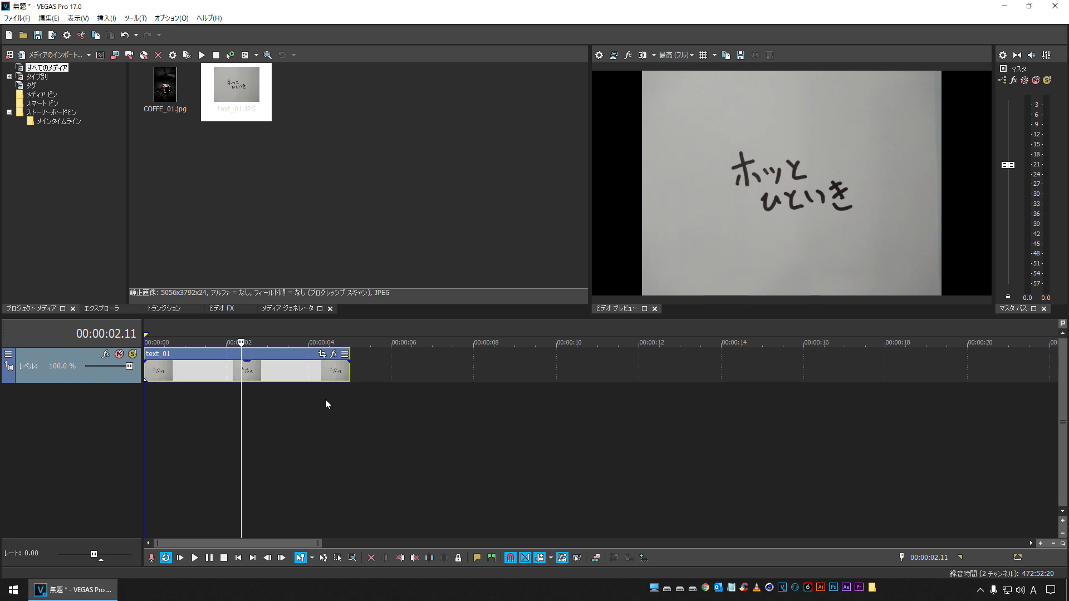
- Crop the text_01 event with the 16:9 Widescreen TV aspect ratio preset and tighten the crop frame around the handwriting
click(322, 354)
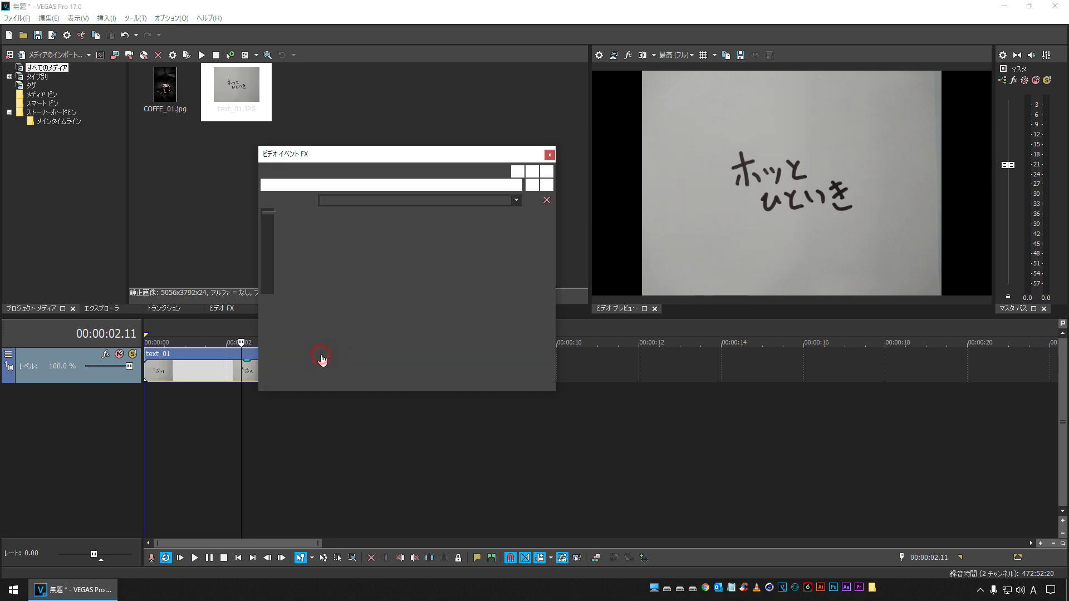
click(515, 199)
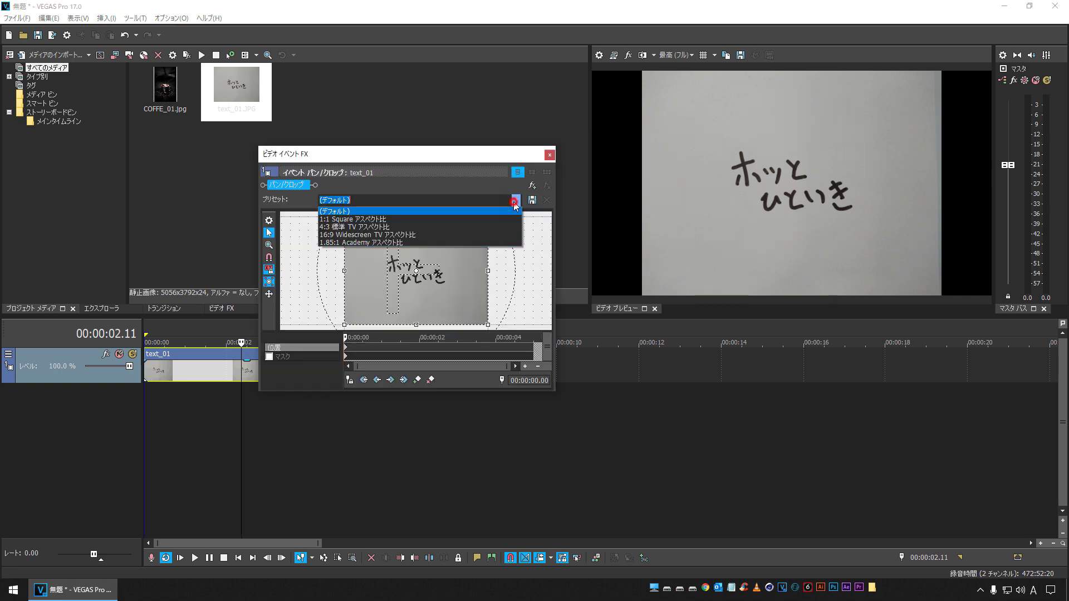
click(393, 234)
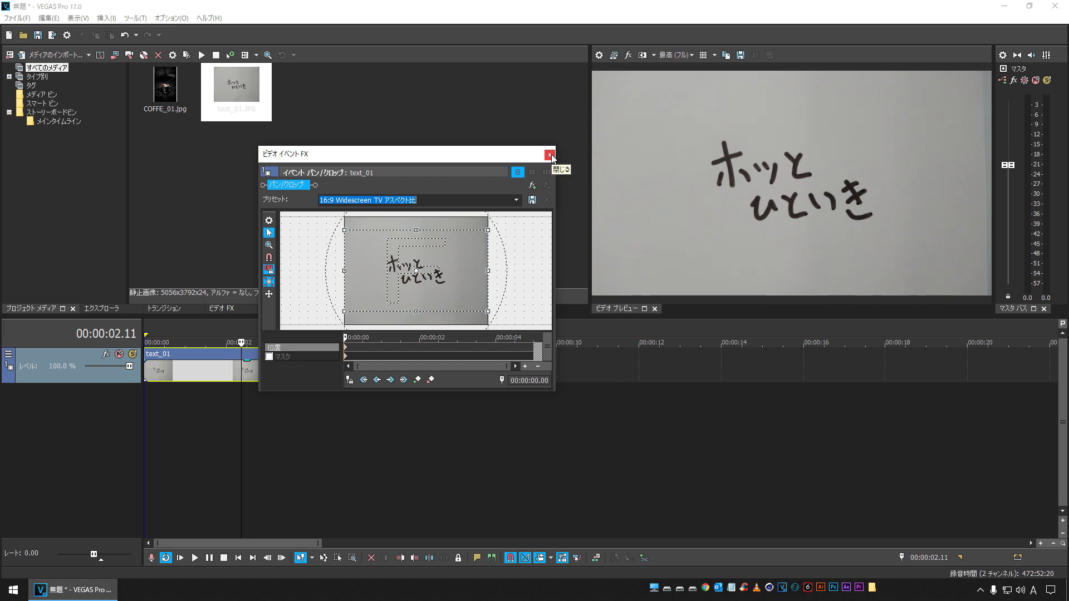
click(345, 230)
drag(345, 230, 363, 233)
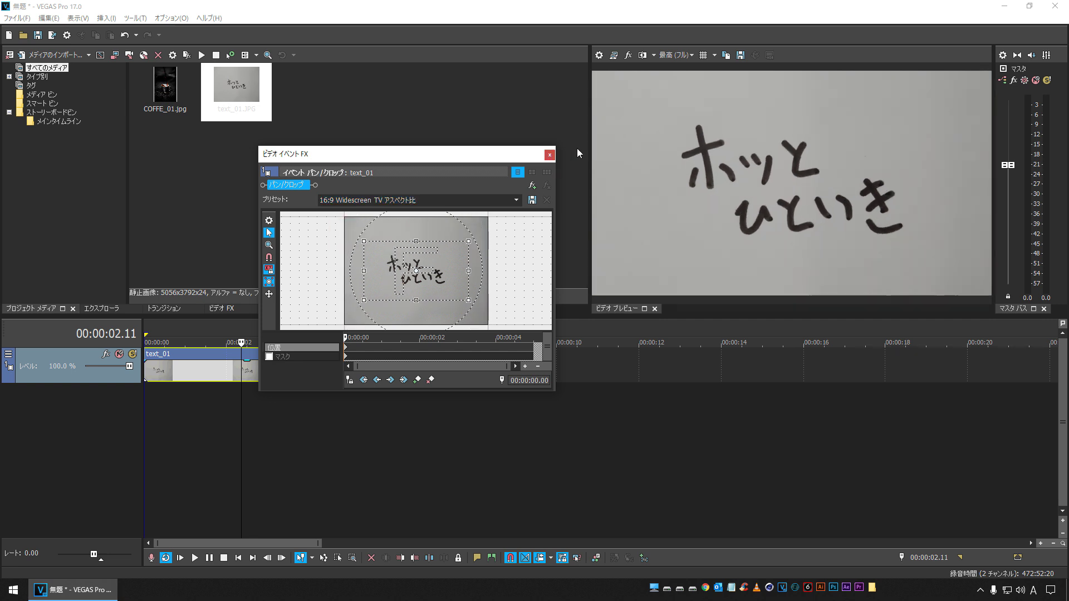
click(549, 155)
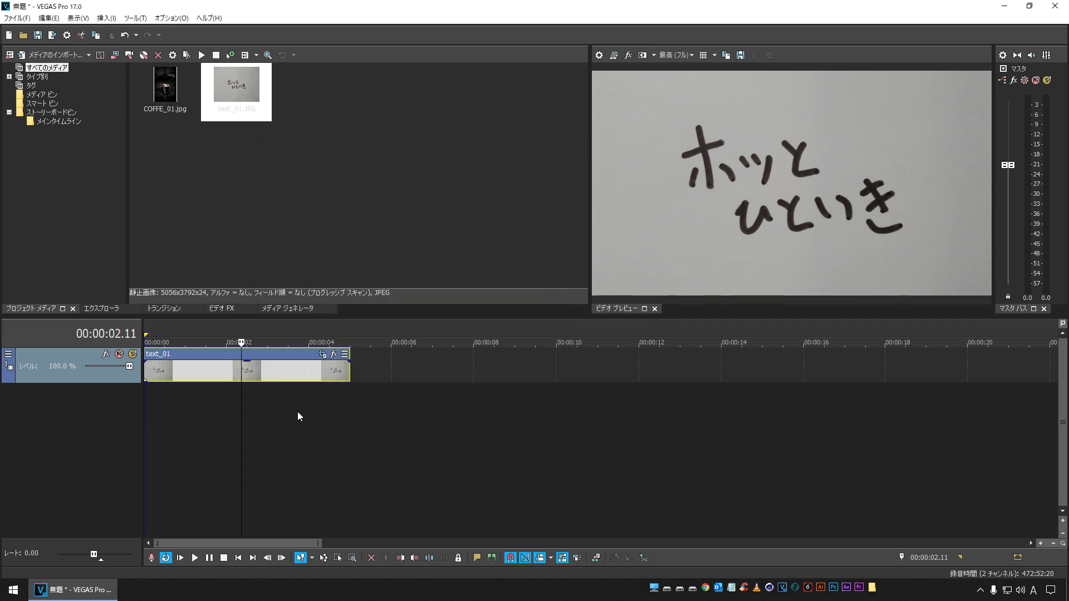
- Add the VEGAS クロマ キーヤー (Chroma Keyer) effect to the text_01 event
click(334, 356)
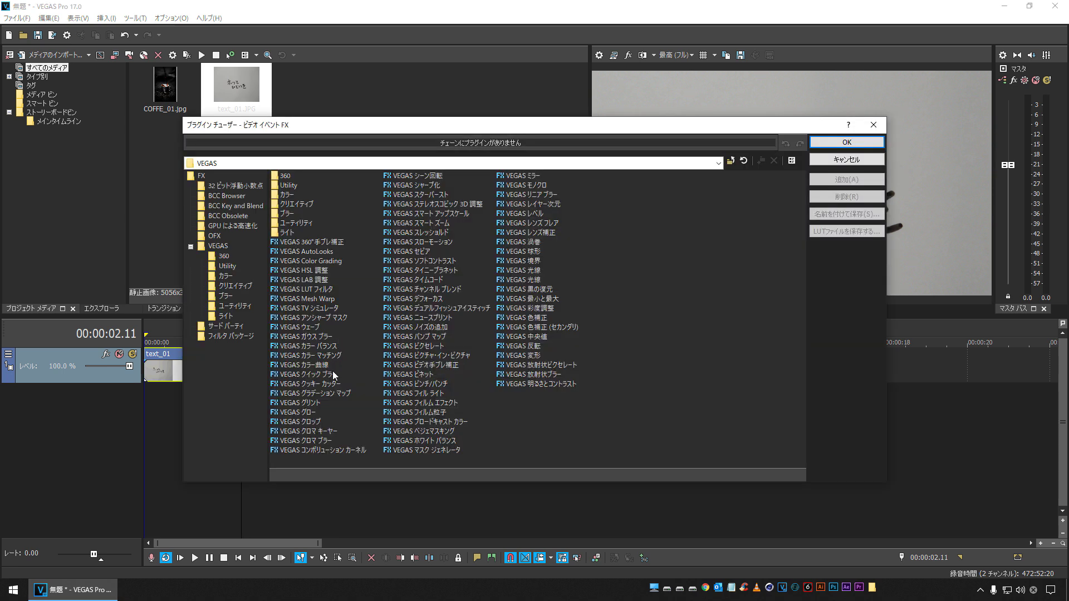
click(309, 431)
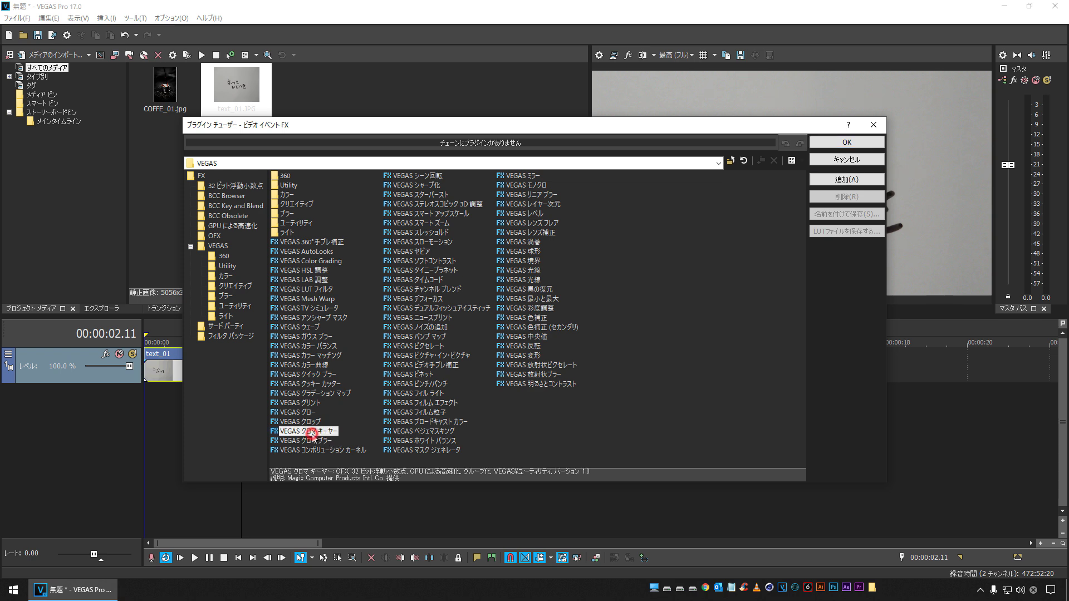
click(848, 180)
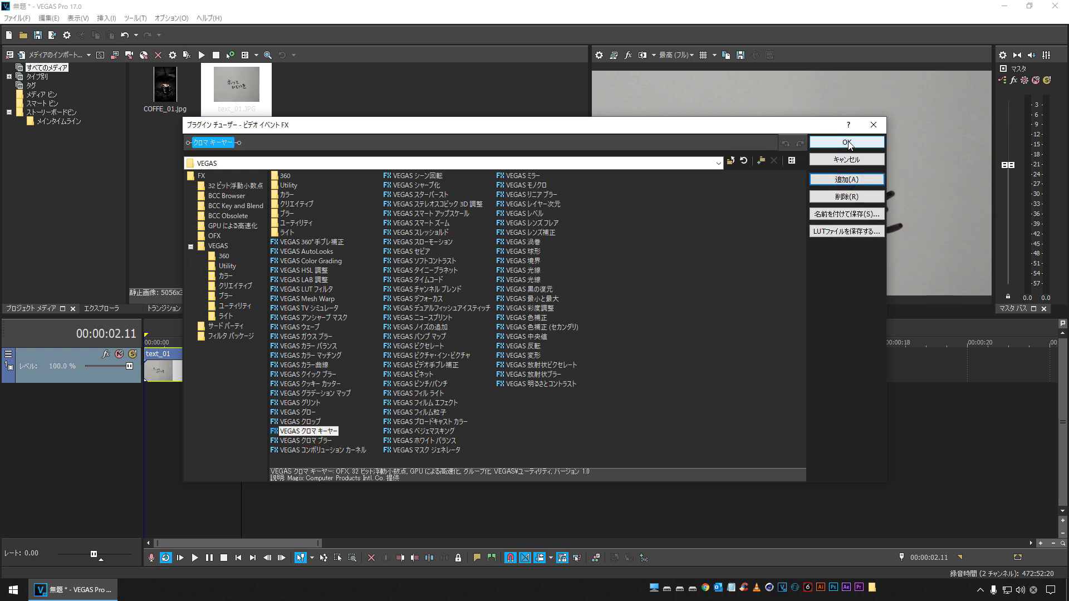
click(847, 142)
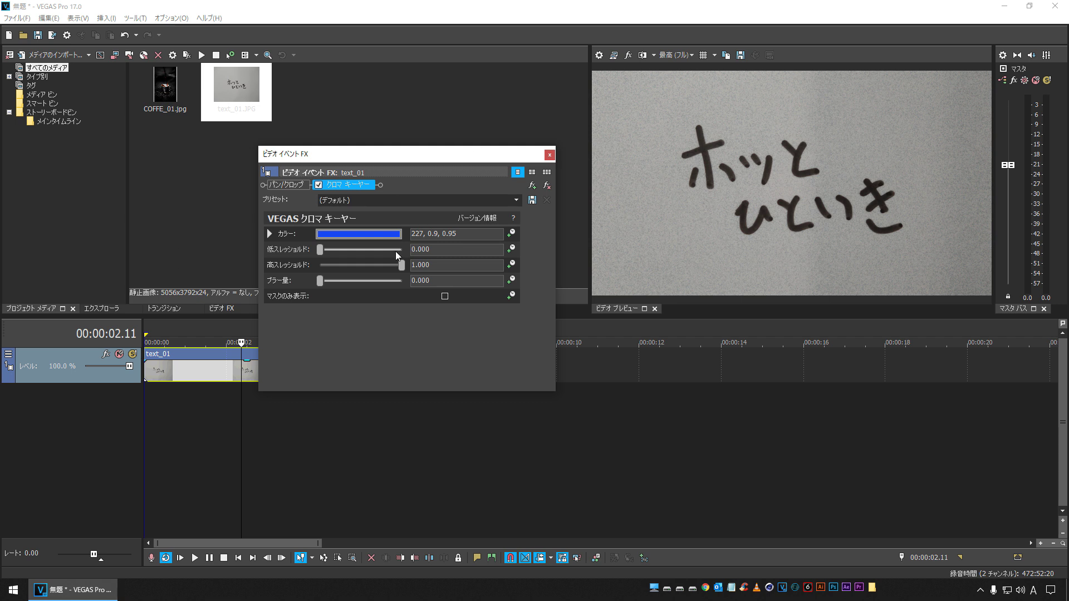
- Sample the grey paper in the unfiltered preview as the key colour, re-enable the chroma keyer, and raise its low threshold to 0.327
click(318, 186)
click(373, 237)
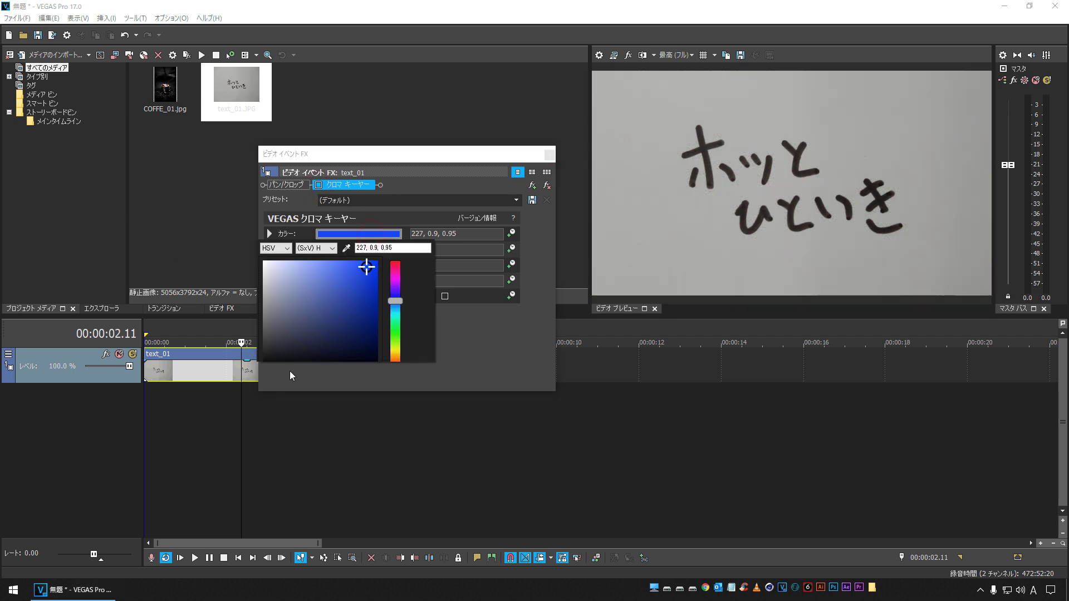
click(347, 248)
click(727, 162)
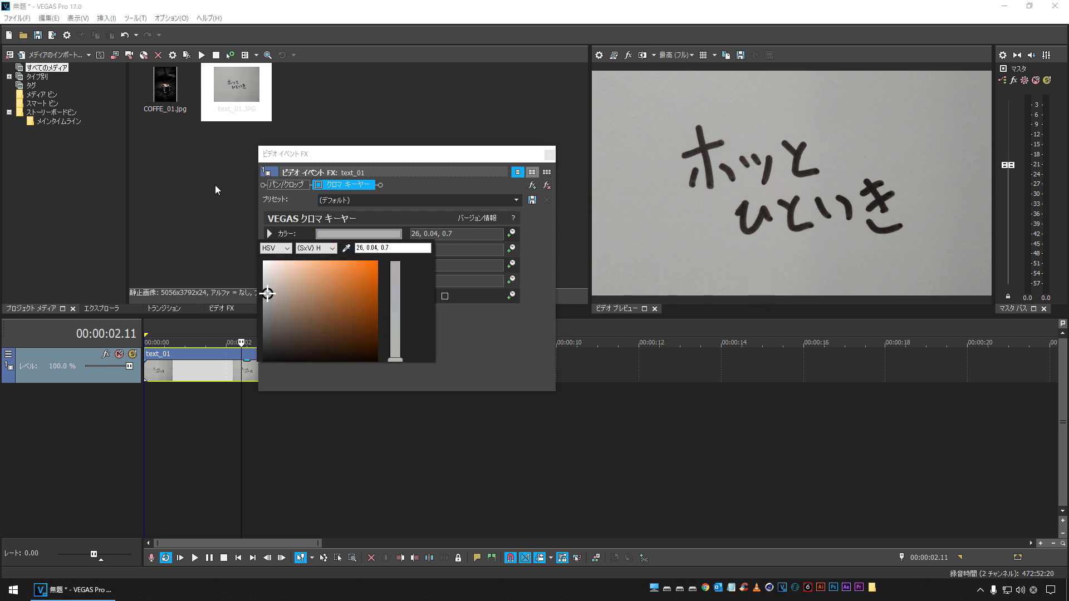
click(320, 188)
click(319, 186)
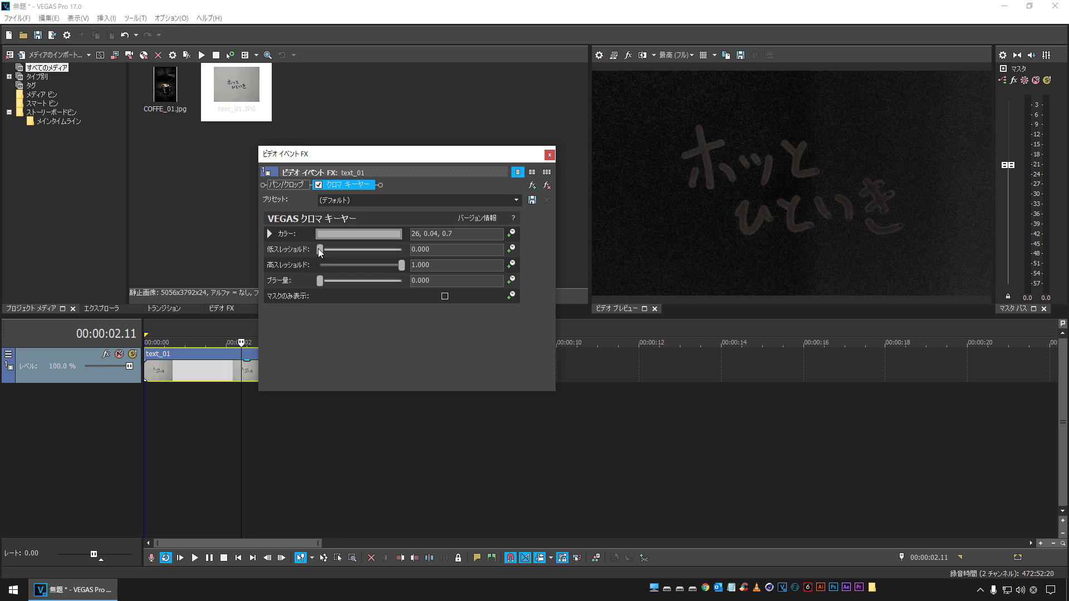
mouse_move(320, 249)
mouse_down()
mouse_move(380, 252)
mouse_move(346, 253)
mouse_up()
- Add the orange preset of the 単色 (solid colour) generator on a new track beneath text_01, keeping its default settings
click(330, 157)
drag(391, 117, 401, 103)
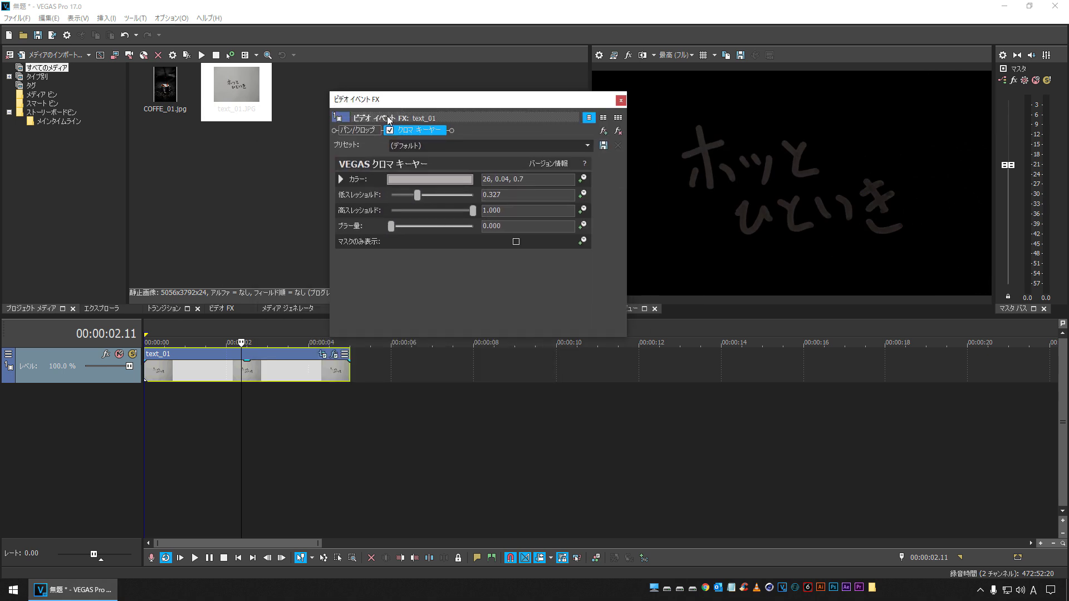
click(287, 308)
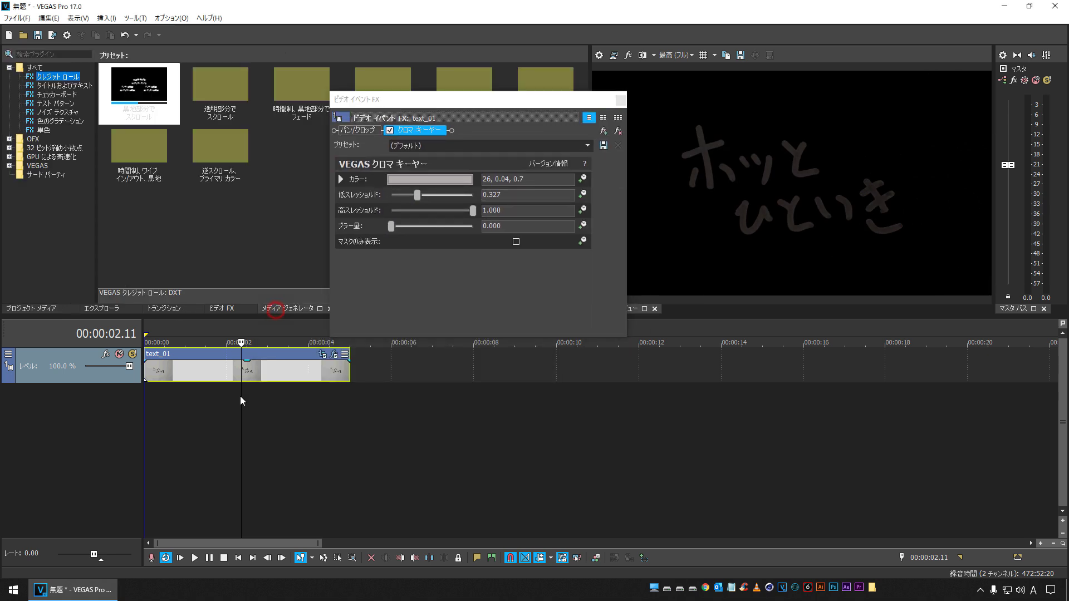
click(43, 129)
drag(382, 102, 473, 77)
drag(373, 169, 87, 409)
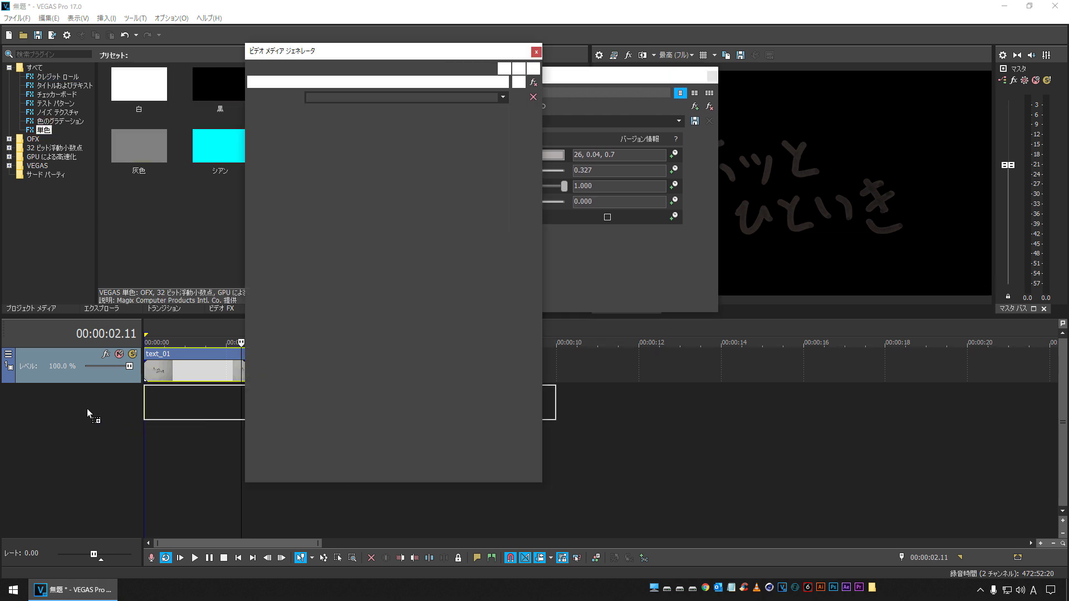
click(216, 451)
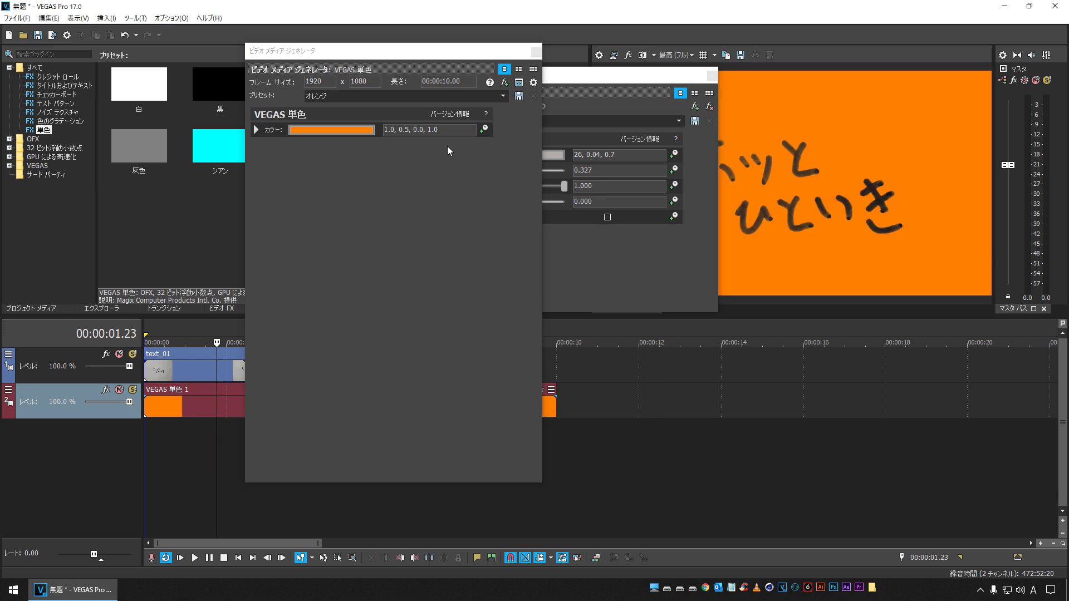
click(536, 51)
- Refine the chroma key to low threshold 0.374 and high threshold 0.803, and extend text_01 to the end of the orange event
drag(524, 81, 341, 66)
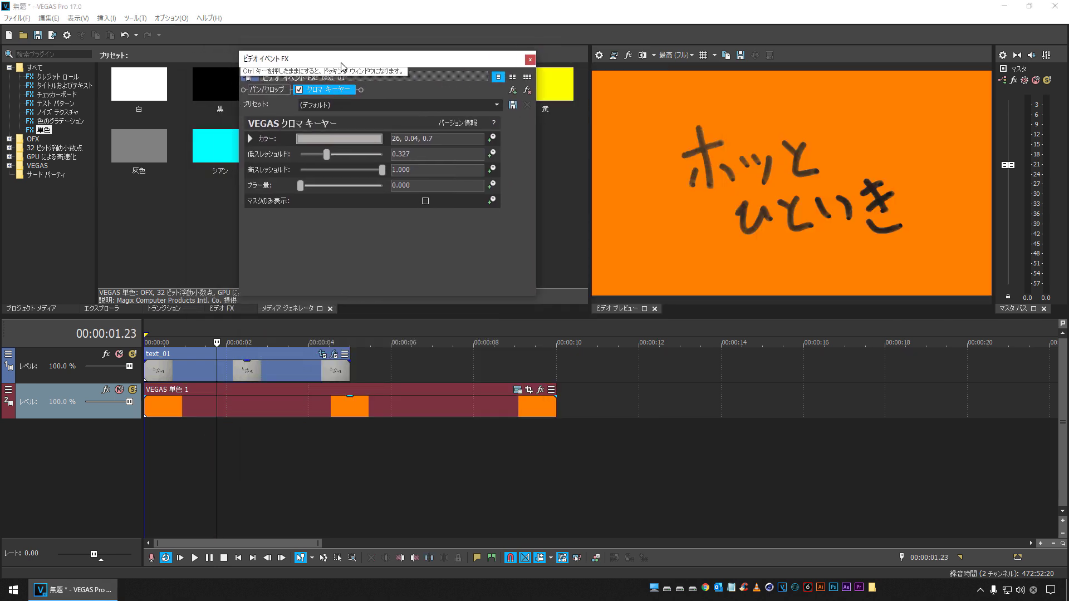
mouse_move(328, 156)
mouse_down()
mouse_move(365, 157)
mouse_move(322, 159)
mouse_up()
drag(384, 170, 409, 174)
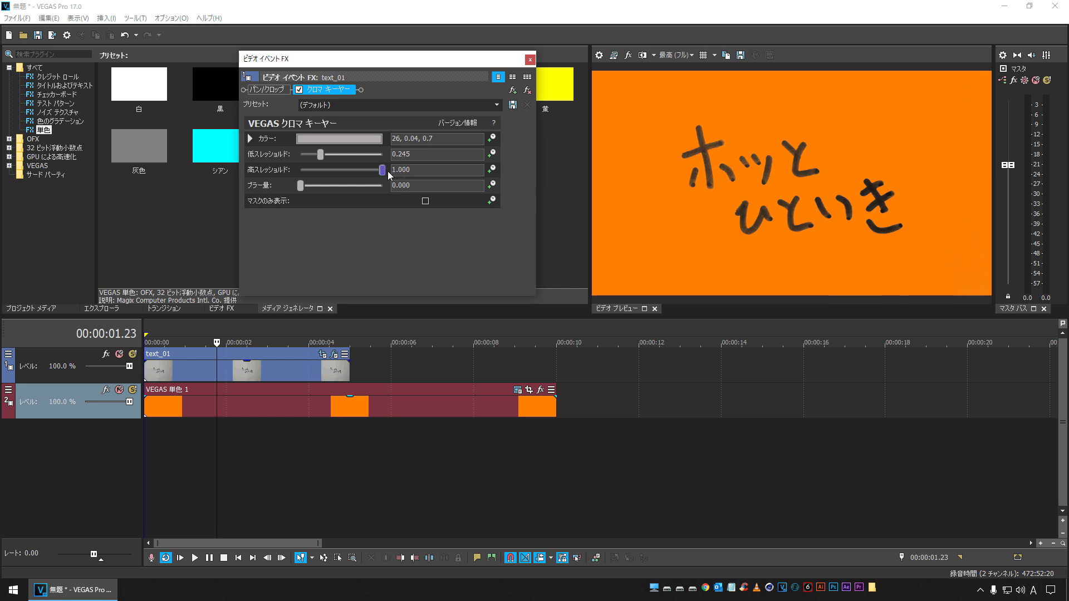
drag(383, 170, 333, 160)
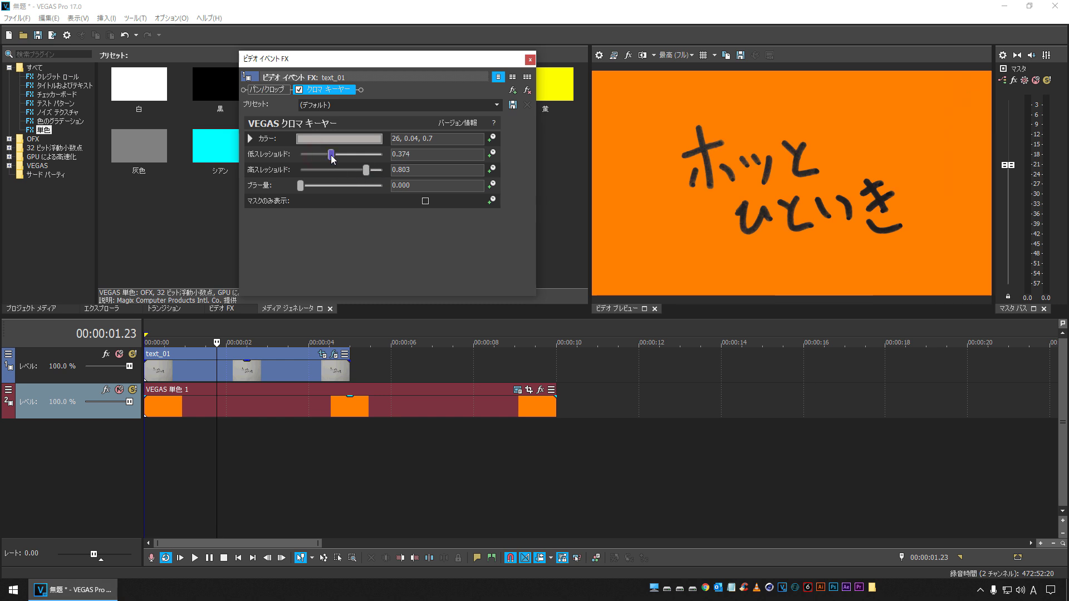
click(529, 59)
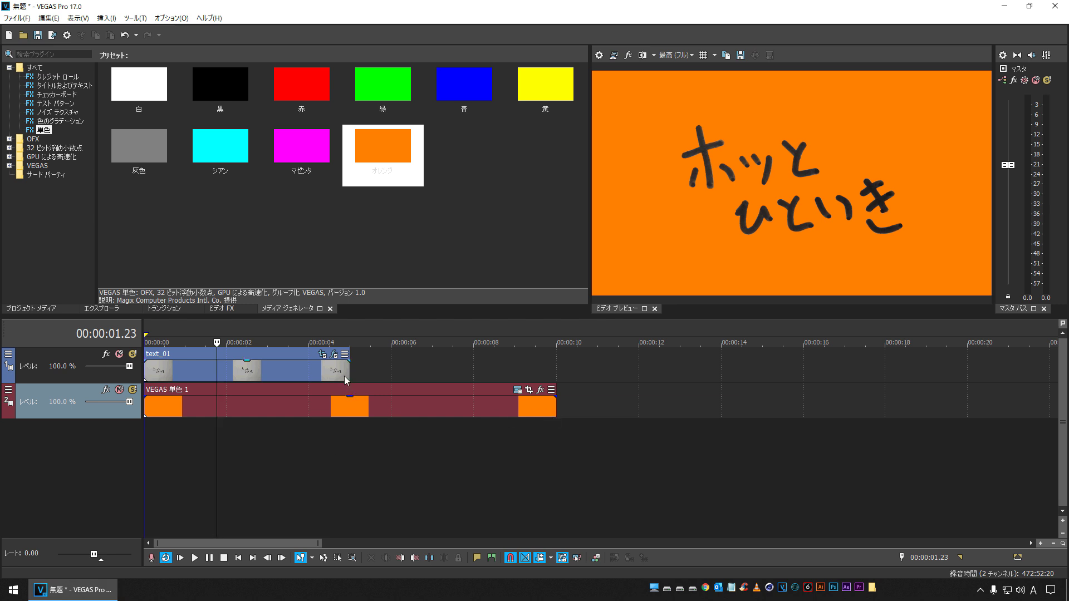
drag(349, 364, 556, 364)
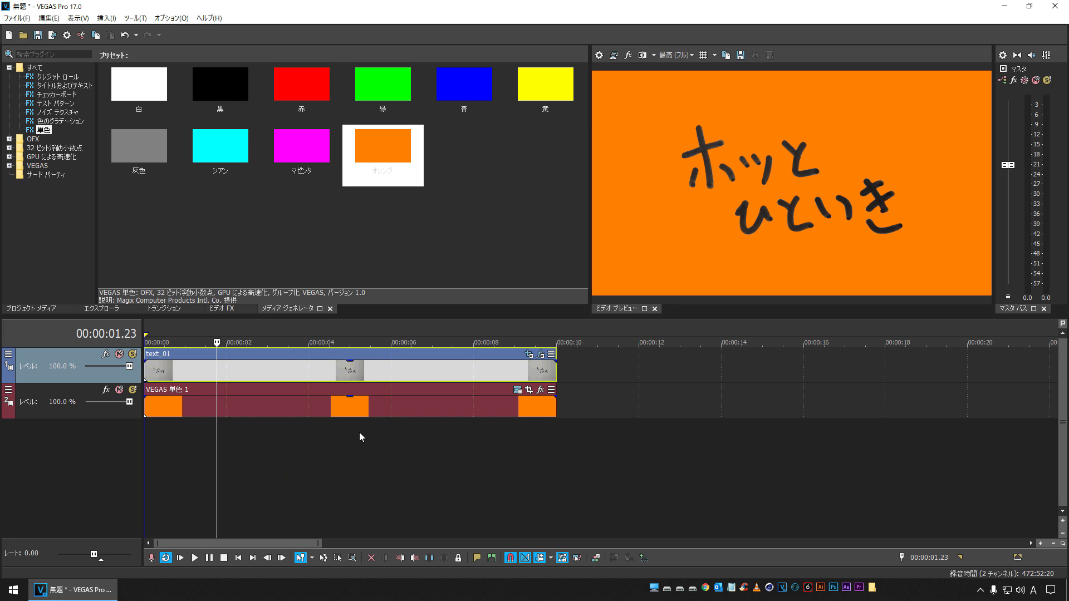
- Open the pan/crop editor of text_01, enlarge its window, and lower the timeline divider so both tracks stay visible
click(533, 356)
drag(333, 61, 94, 15)
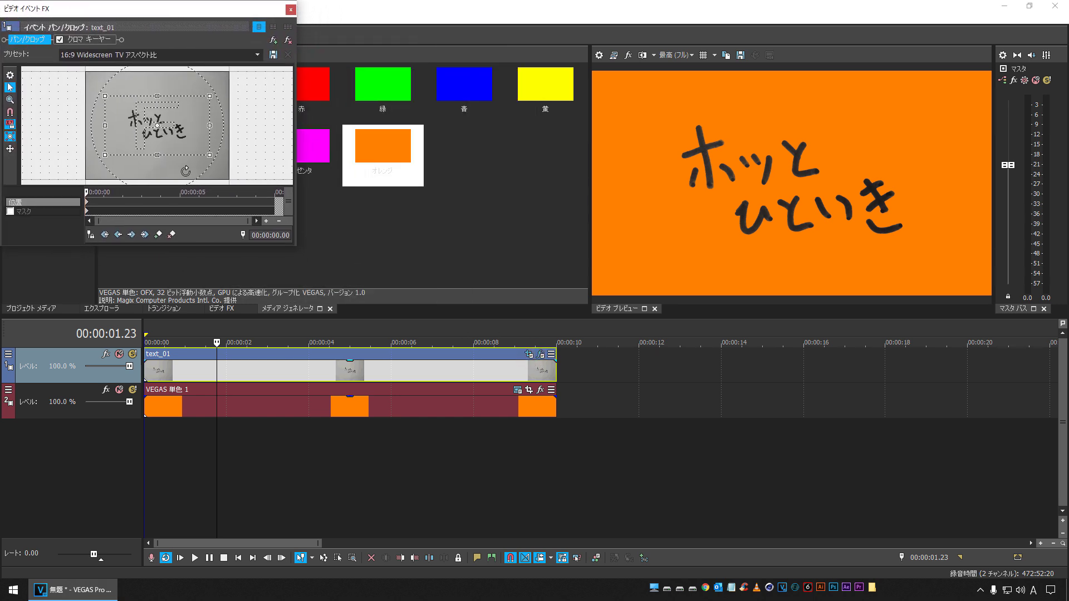
drag(293, 251, 594, 435)
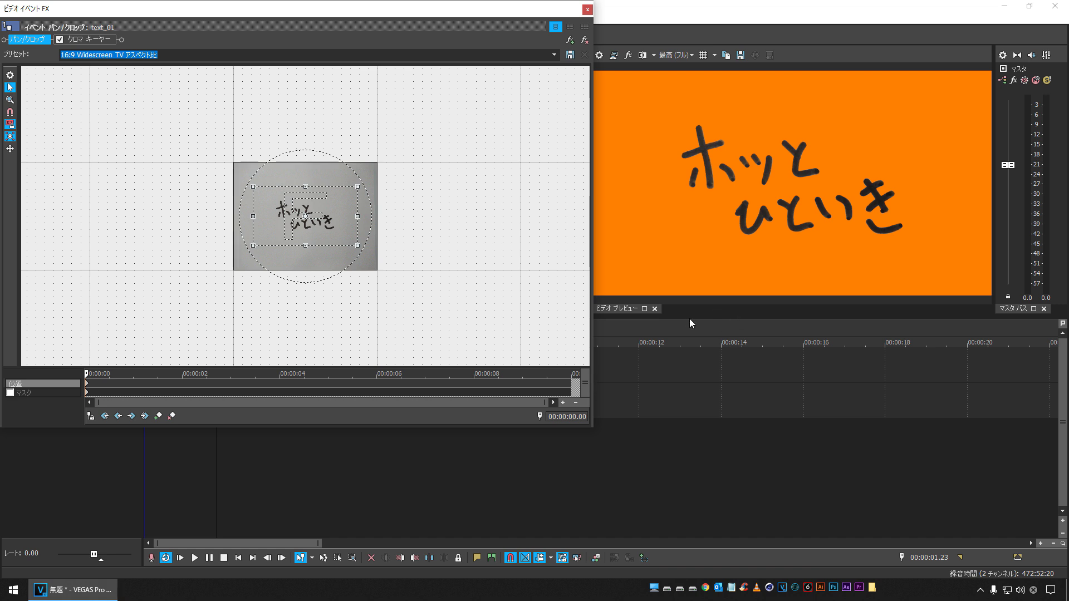
drag(689, 320, 700, 429)
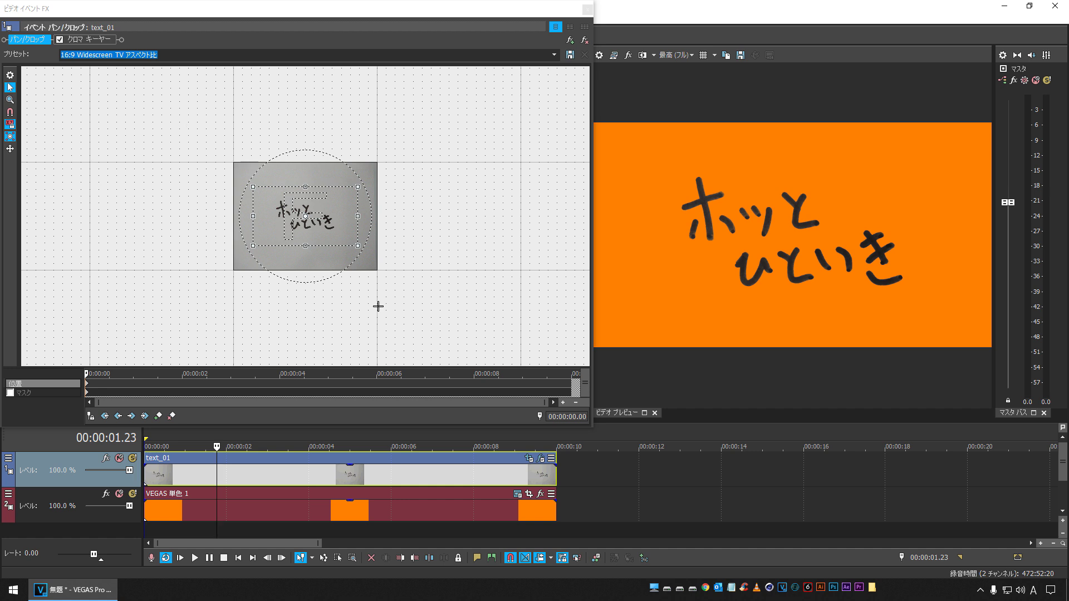
- Enable the mask for text_01 and sync the pan/crop cursor with the timeline, checking it by scrubbing and returning to 00:00:00.00
scroll(331, 202, up, 6)
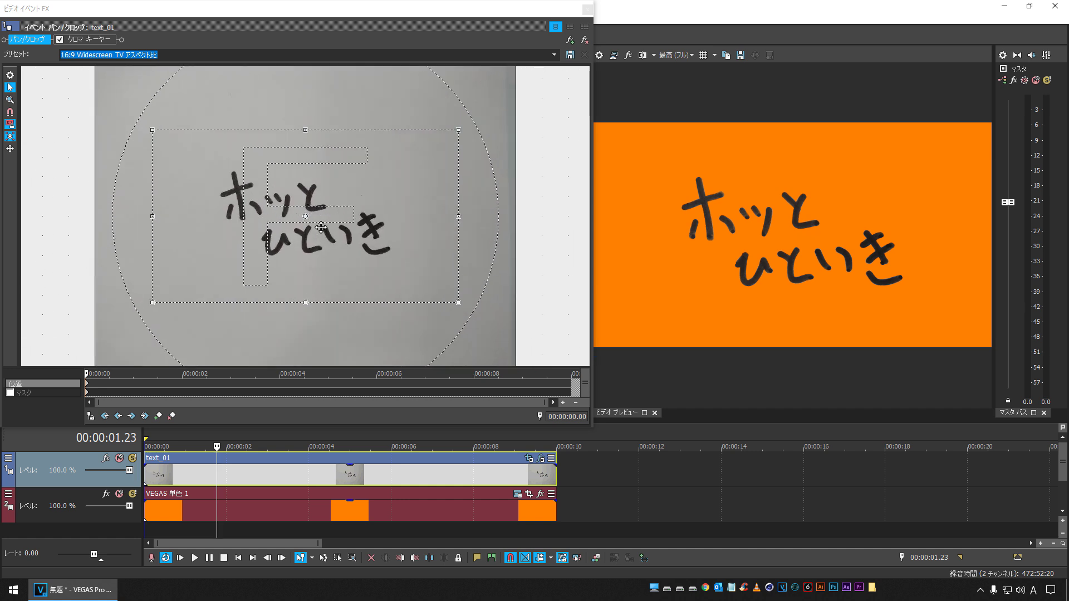
scroll(331, 201, up, 5)
scroll(301, 225, down, 3)
scroll(299, 224, up, 4)
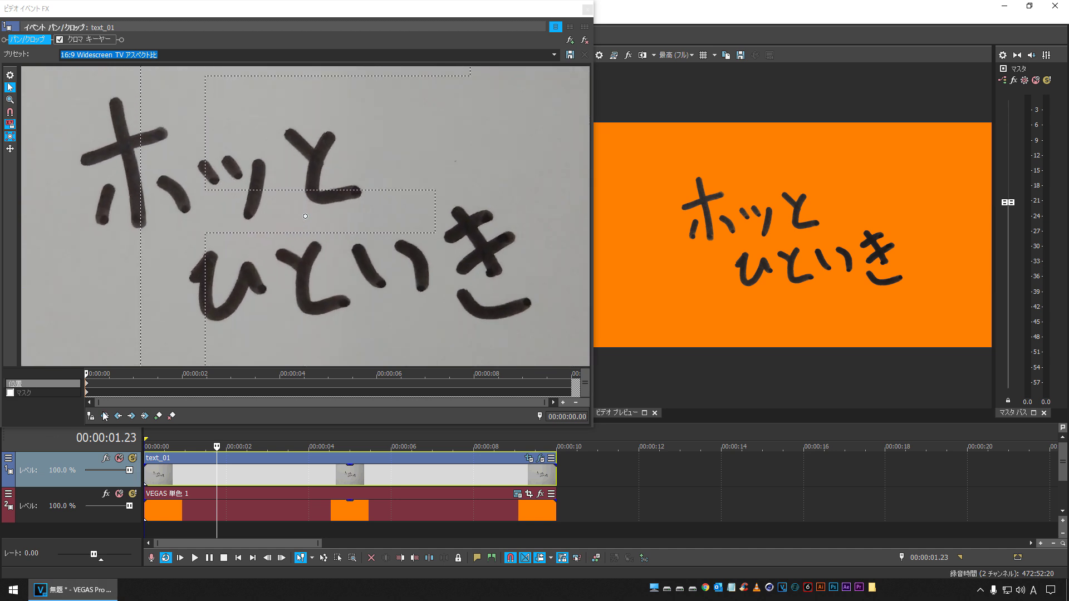
click(23, 393)
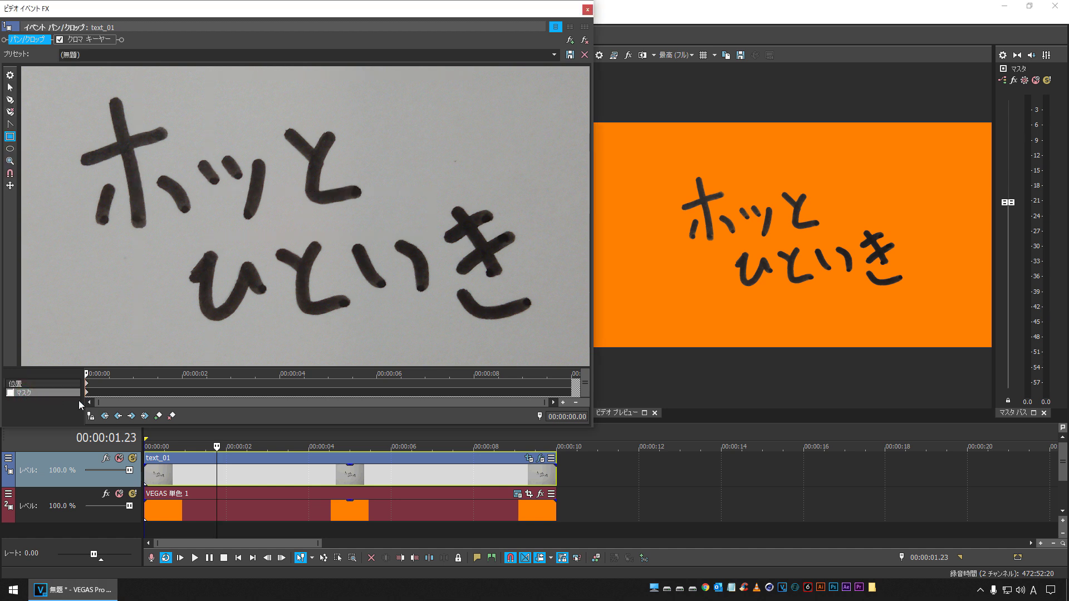
click(10, 393)
click(90, 416)
drag(171, 374, 225, 373)
mouse_move(131, 402)
mouse_down()
mouse_move(314, 405)
mouse_move(139, 403)
mouse_up()
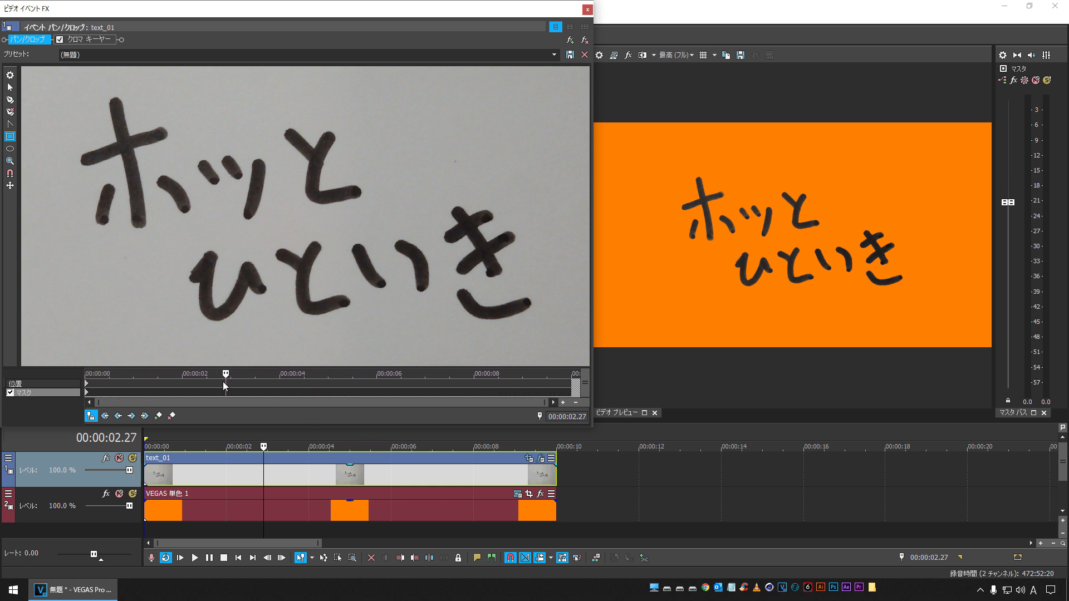
drag(225, 373, 3, 365)
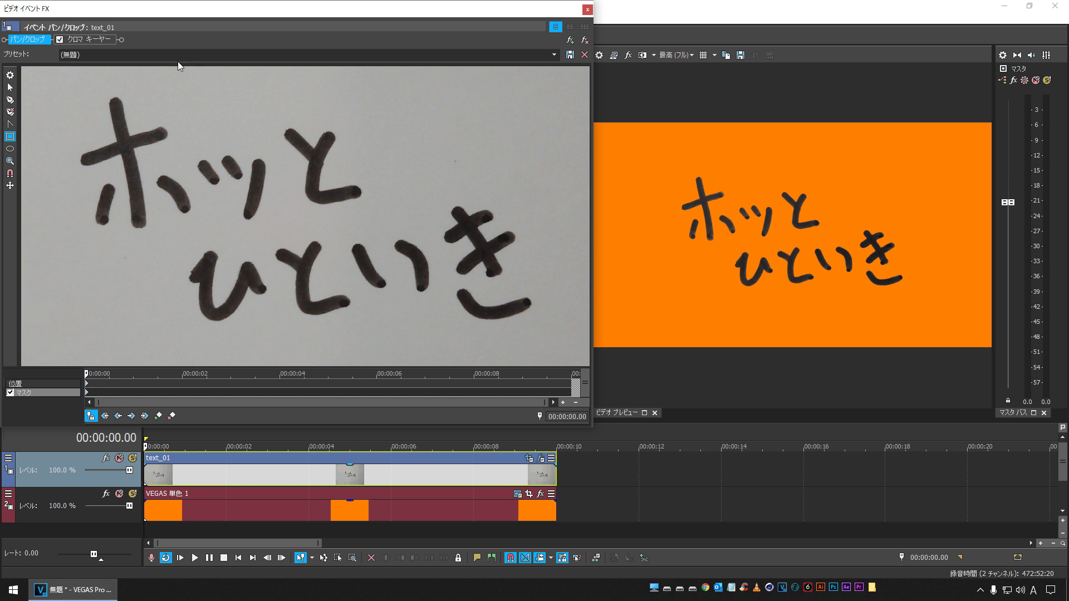
- Draw a small rectangular mask just before the start of ホ's horizontal stroke and tilt it to match the stroke's angle
click(9, 139)
drag(54, 148, 70, 182)
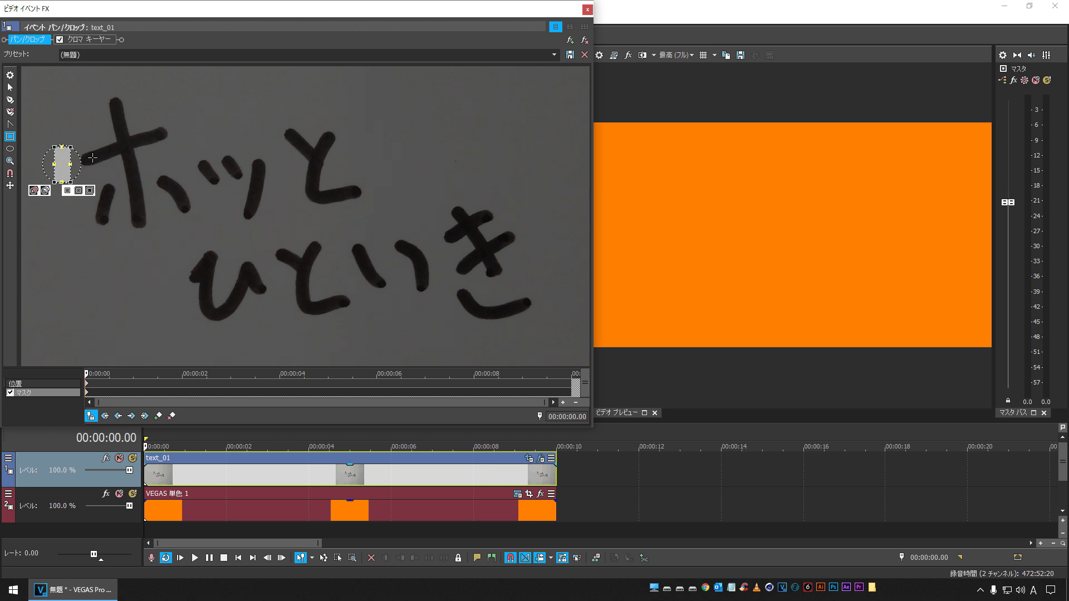
drag(77, 172, 81, 165)
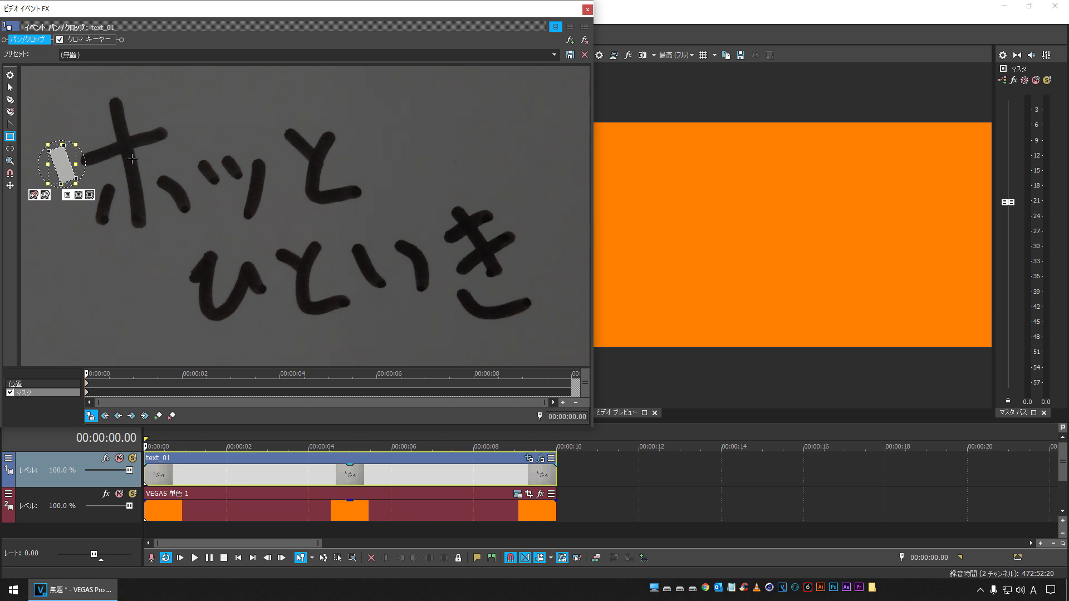
click(10, 87)
drag(67, 166, 71, 169)
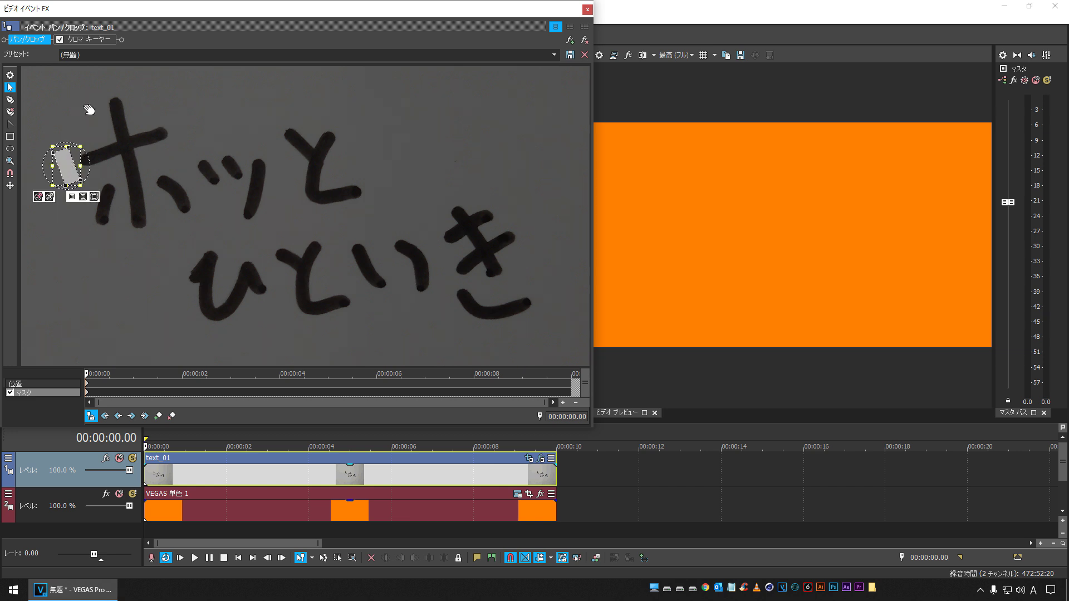
click(54, 104)
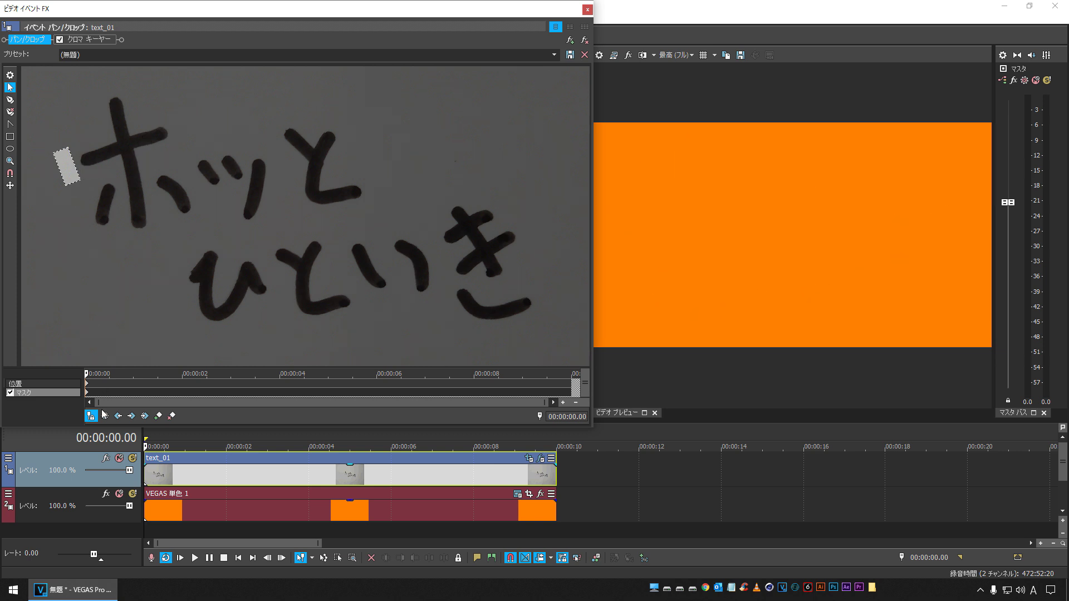
- At 00:00:00.10, stretch the mask's leading edge across the whole horizontal stroke of ホ to create a mask keyframe
drag(88, 374, 99, 374)
drag(99, 374, 100, 374)
drag(101, 374, 109, 374)
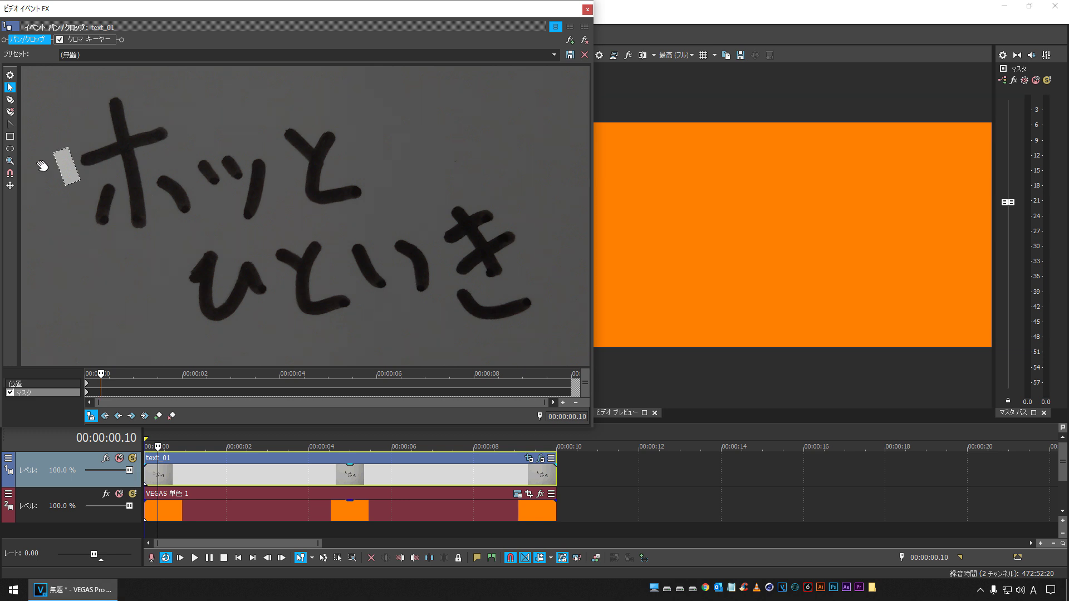
click(97, 185)
click(77, 167)
drag(81, 181, 187, 145)
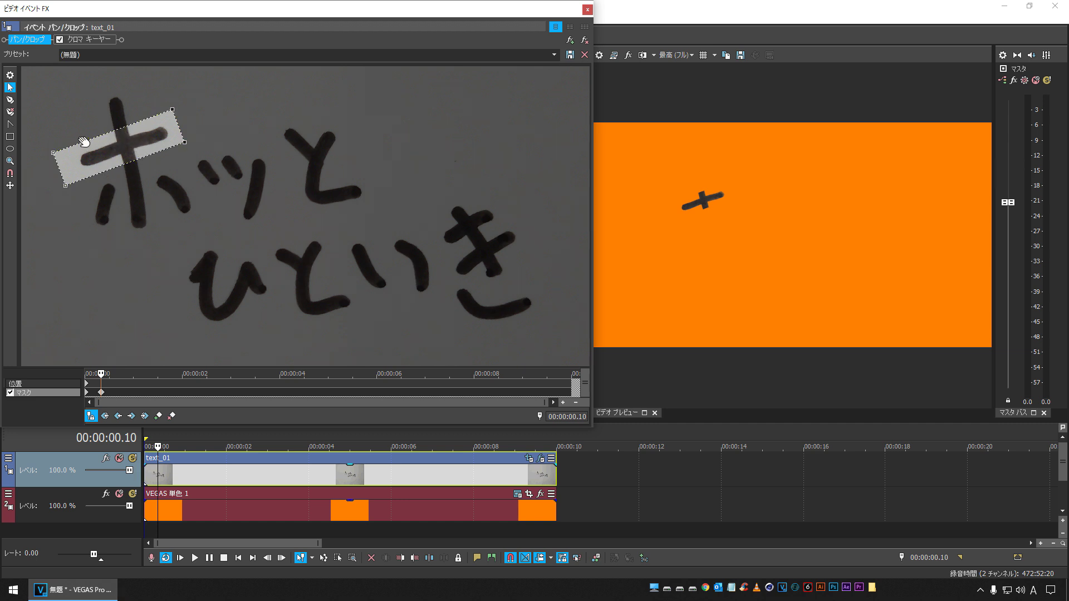
- At 00:00:00.10, pull the mask's two leading corners back so it ends just before the vertical stroke of ホ
click(82, 112)
drag(185, 142, 123, 160)
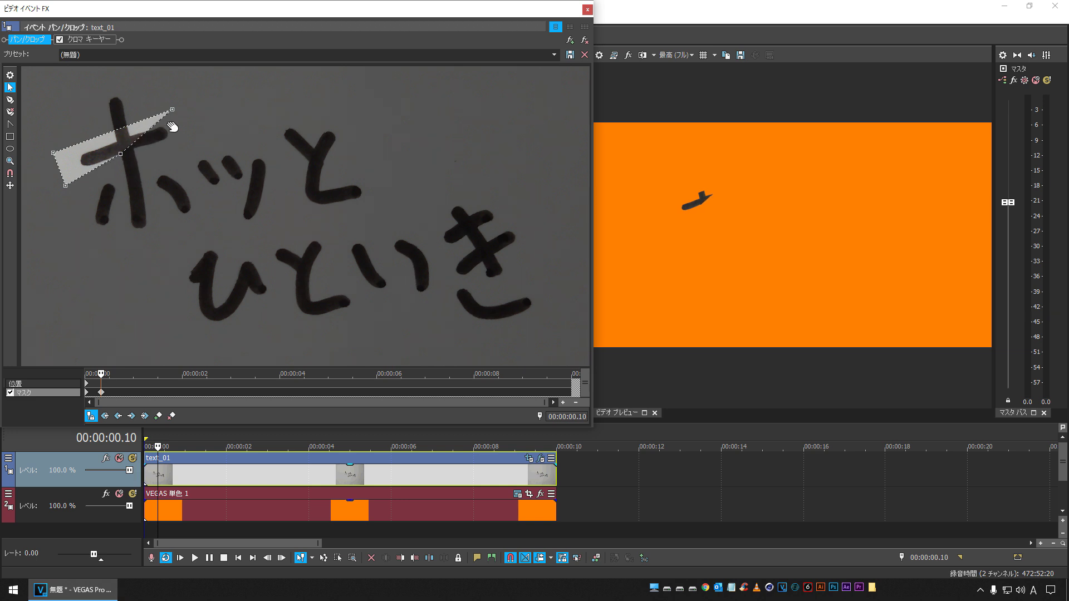
drag(172, 110, 118, 141)
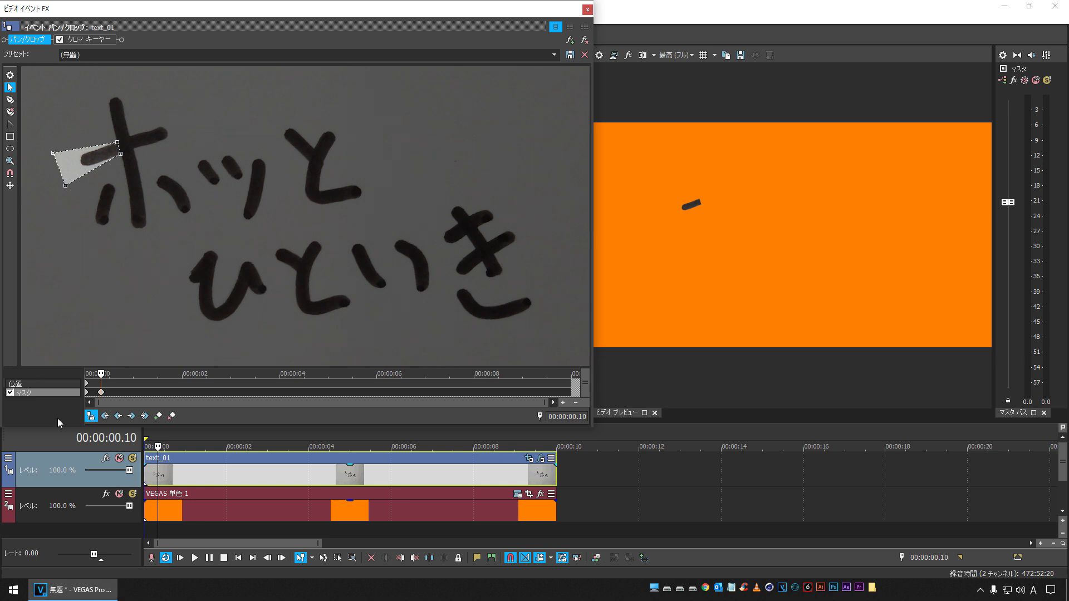
- At 00:00:00.20, extend the mask's two leading corners just past the end of ホ's horizontal stroke, fitting them closely around it
mouse_move(101, 374)
mouse_down()
mouse_move(65, 374)
mouse_move(113, 374)
mouse_up()
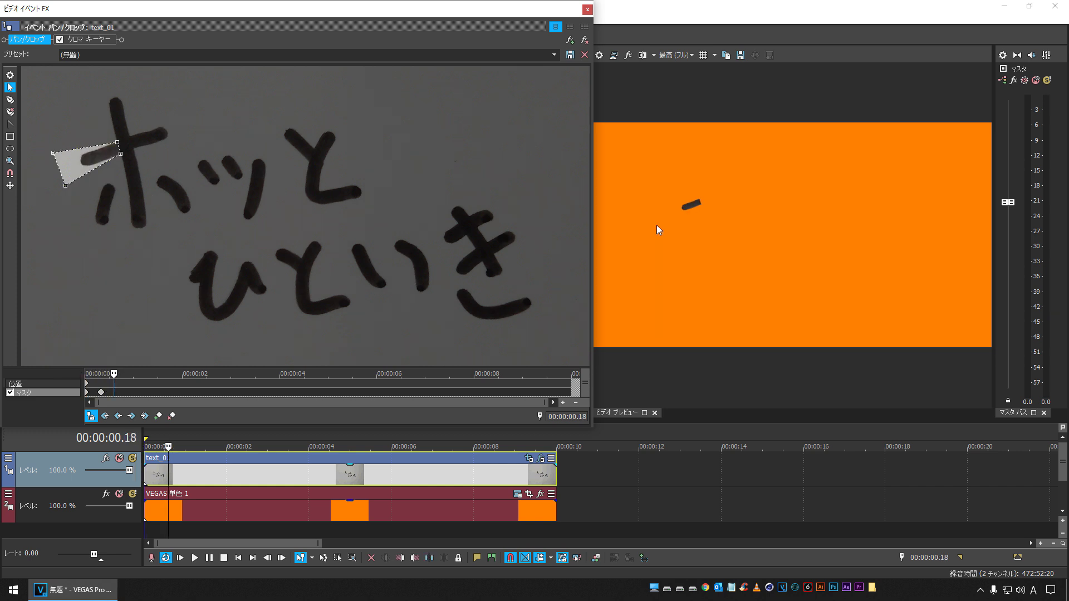
mouse_move(90, 372)
mouse_down()
mouse_move(56, 370)
mouse_move(107, 374)
mouse_up()
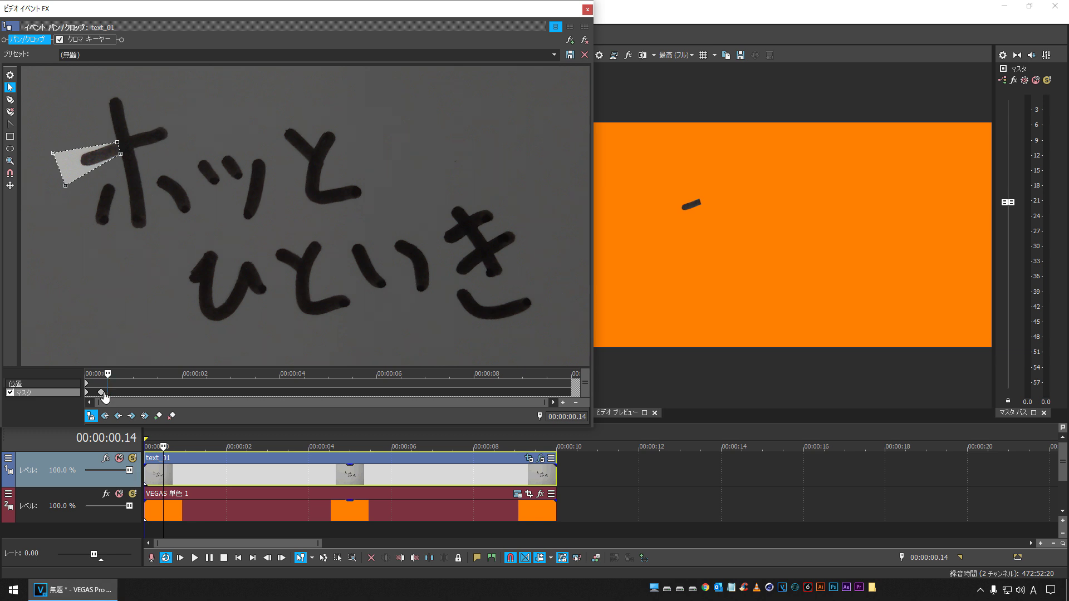
click(103, 393)
click(101, 393)
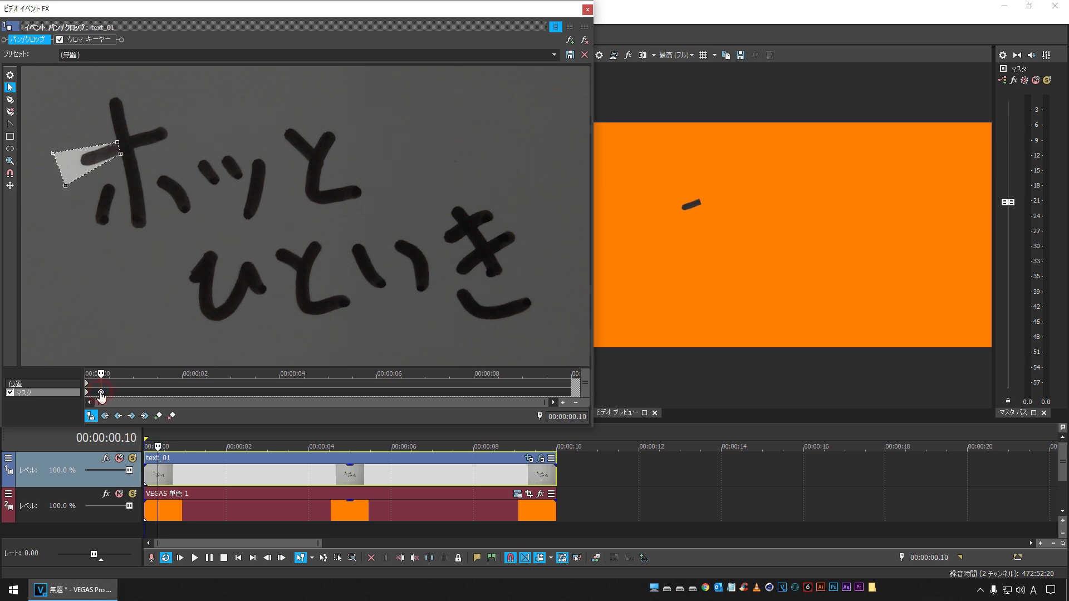
key(Right)
key(Right)
key(Right)
key(Right)
key(Right)
key(Right)
key(Right)
key(Right)
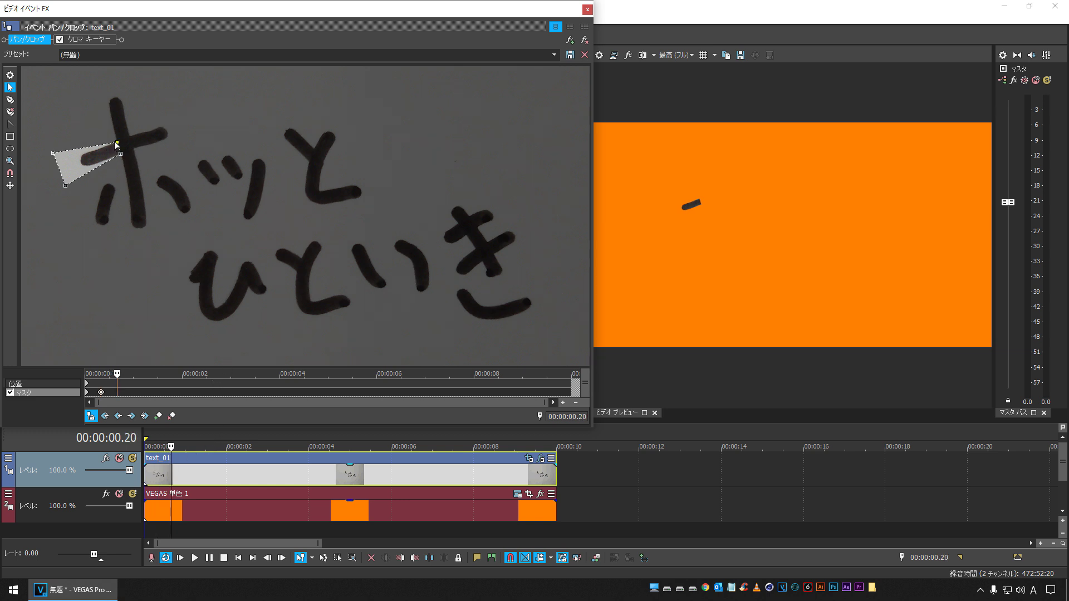
drag(117, 143, 179, 123)
drag(124, 156, 425, 200)
key(ctrl+z)
scroll(401, 200, up, 2)
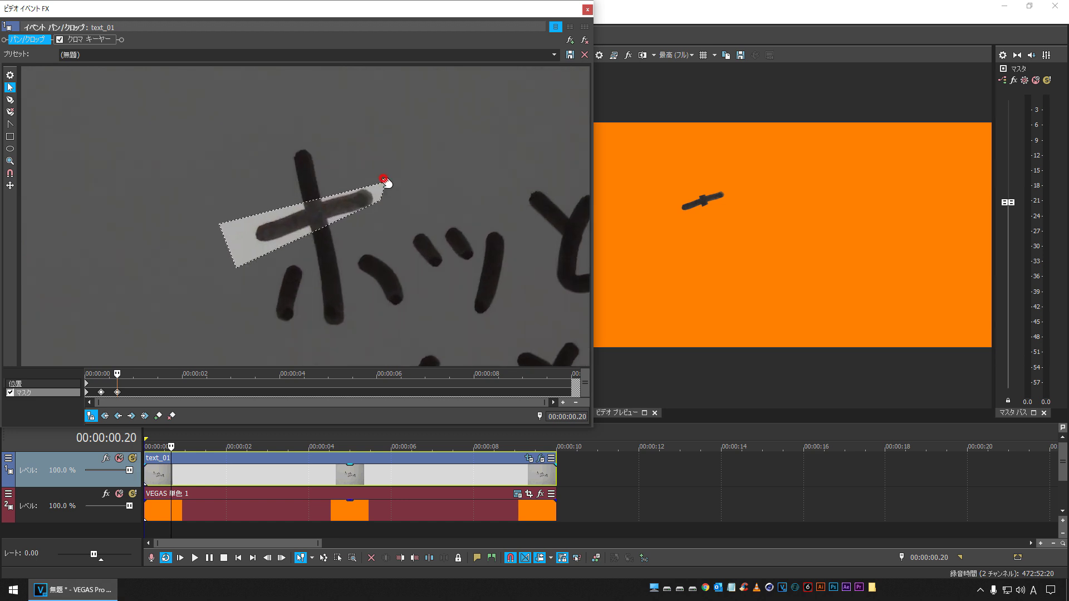
drag(386, 182, 372, 190)
click(381, 203)
- Add two anchor points to the mask edges beyond the crossing and pull them tight against the horizontal stroke
click(11, 101)
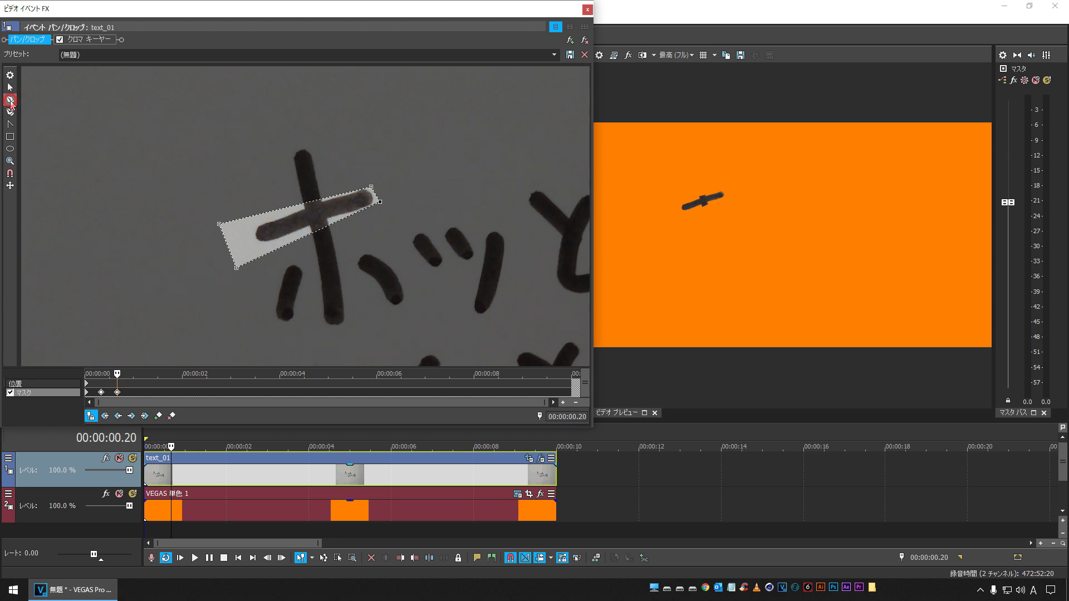
click(322, 199)
click(331, 227)
click(10, 87)
drag(321, 200, 329, 221)
click(329, 224)
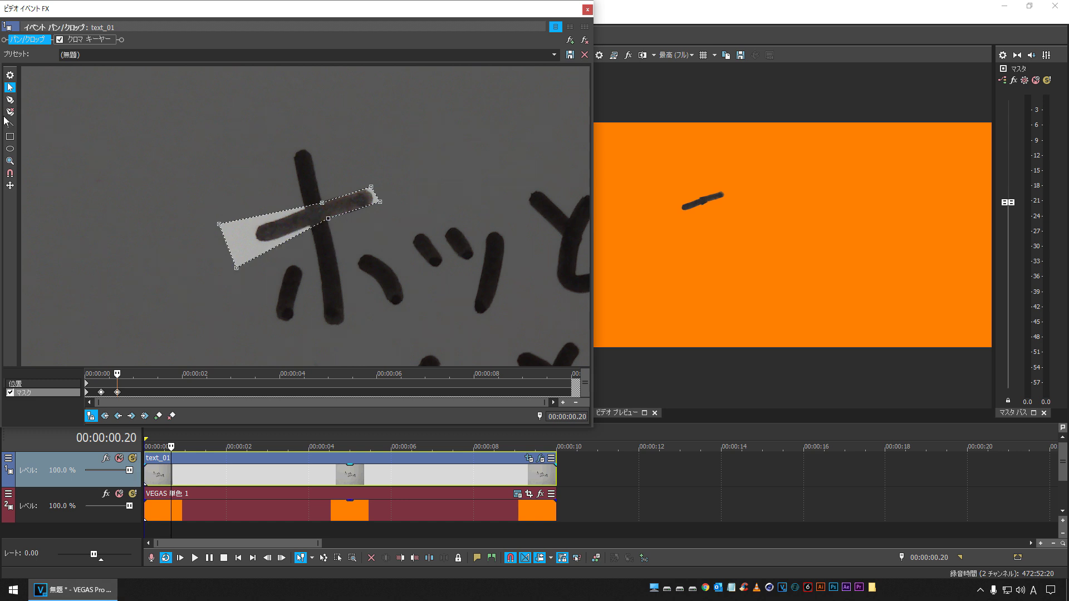
- Add two more anchor points to the mask edges just before the crossing and fit them to the horizontal stroke's outline
click(10, 99)
click(301, 208)
click(305, 230)
click(10, 88)
drag(303, 209, 306, 210)
drag(308, 230, 309, 229)
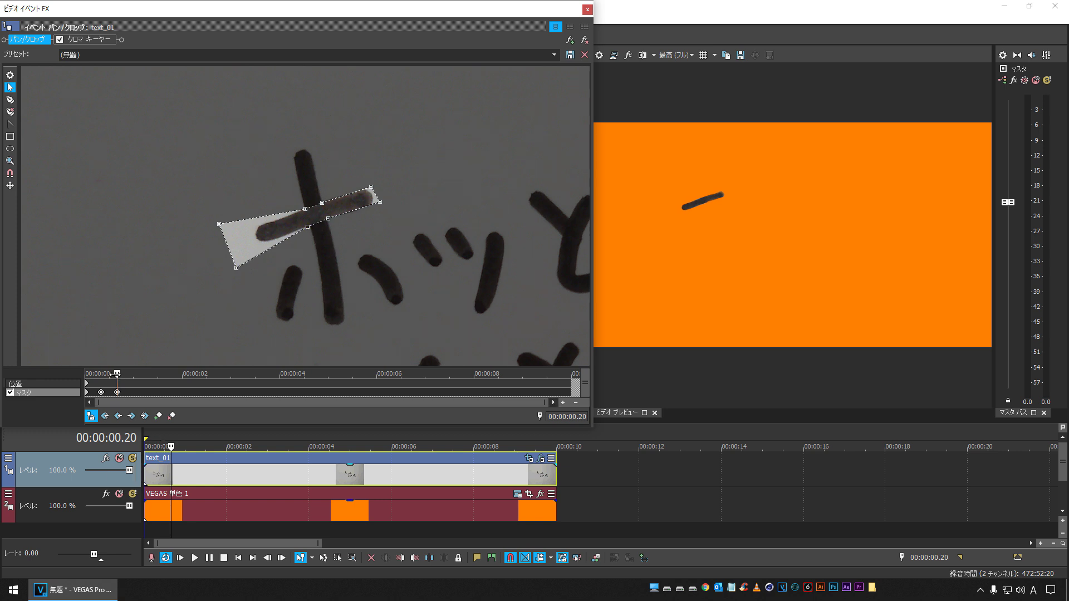
- At 00:00:00.16, adjust the mask anchor points around the crossing and check the change by scrubbing to 00:00:01.05
mouse_move(115, 374)
mouse_down()
mouse_move(82, 371)
mouse_move(153, 366)
mouse_move(113, 367)
mouse_up()
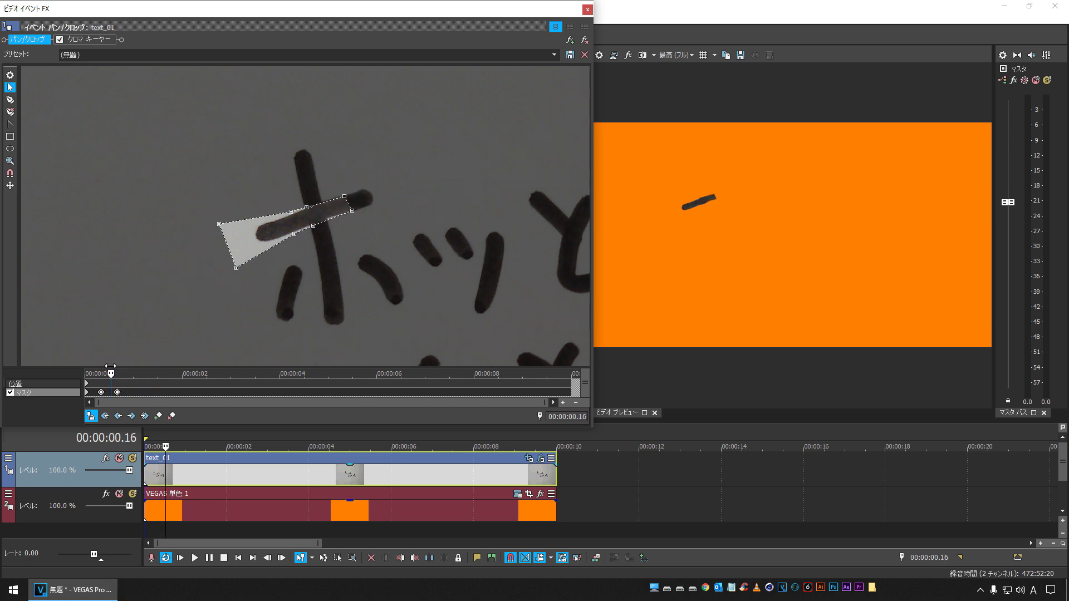
click(313, 225)
click(305, 209)
drag(110, 374, 142, 374)
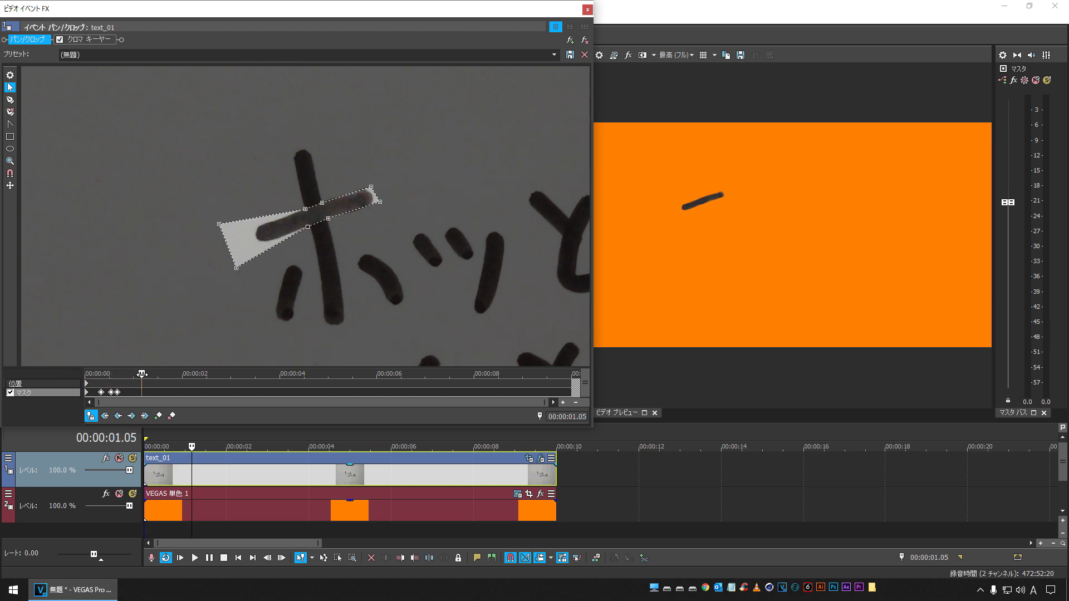
- At 00:00:00.25, draw a small flat rectangular mask above the start of ホ's vertical stroke
click(118, 392)
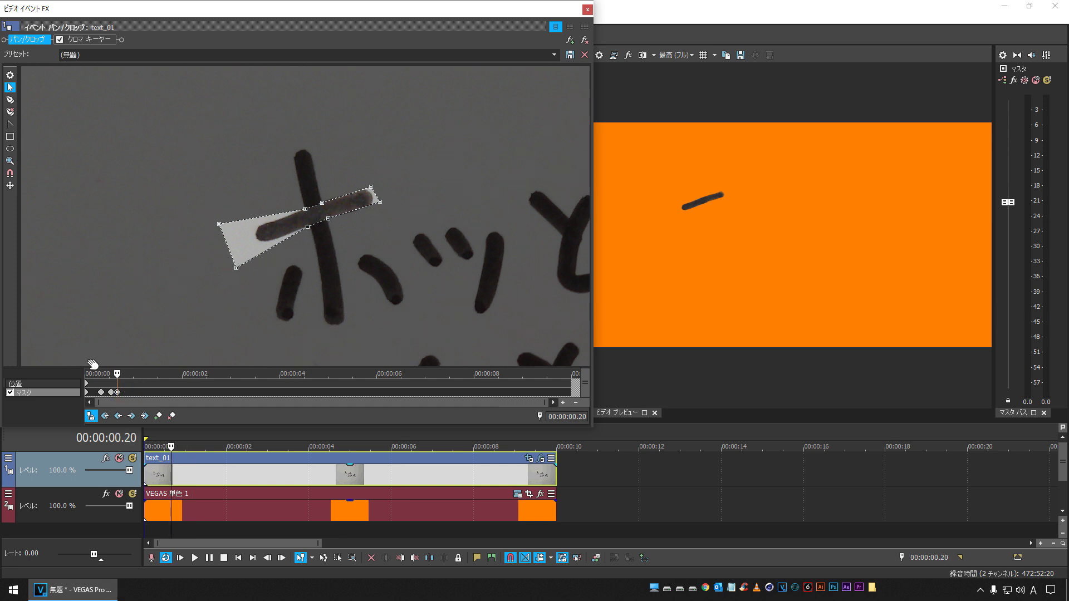
key(Right)
key(Right)
key(Right)
key(Right)
key(Right)
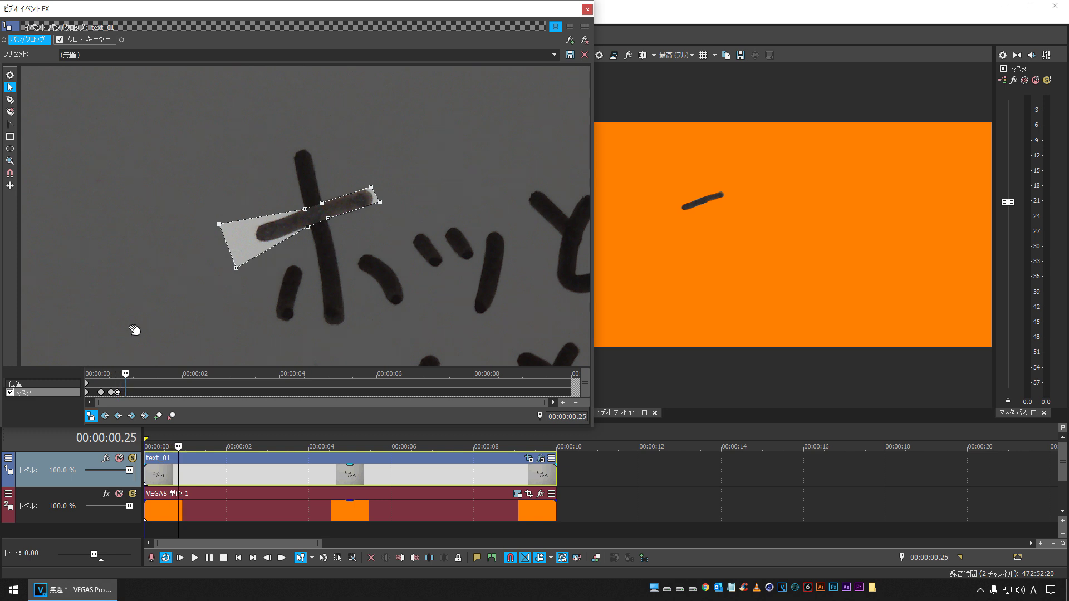
click(9, 138)
drag(264, 129, 307, 139)
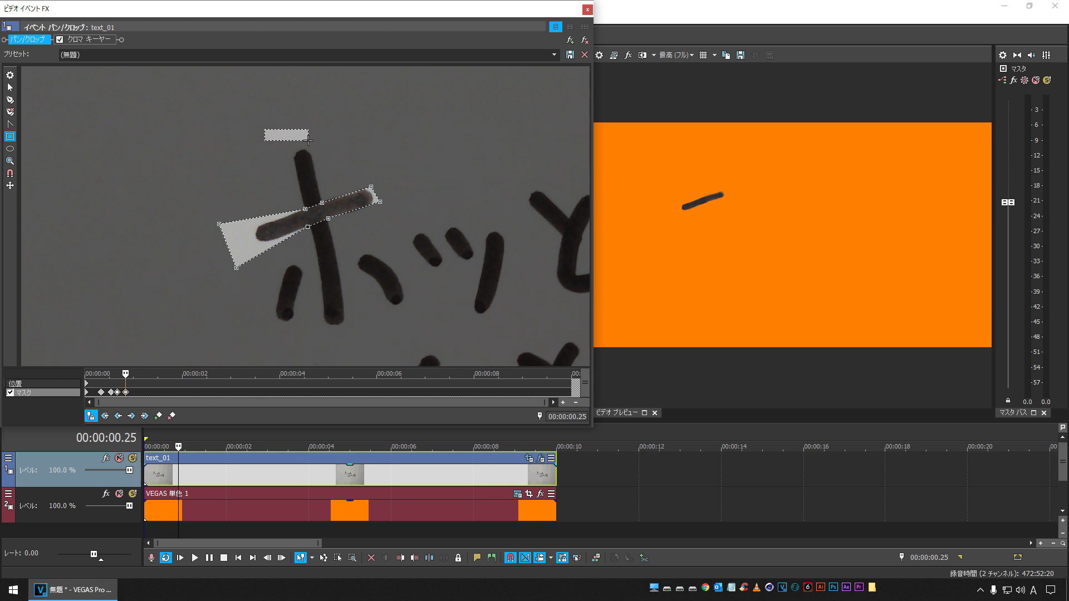
click(272, 151)
- Rotate the new rectangular mask perpendicular to ホ's vertical stroke and place it just above the stroke's upper end
click(9, 87)
click(279, 144)
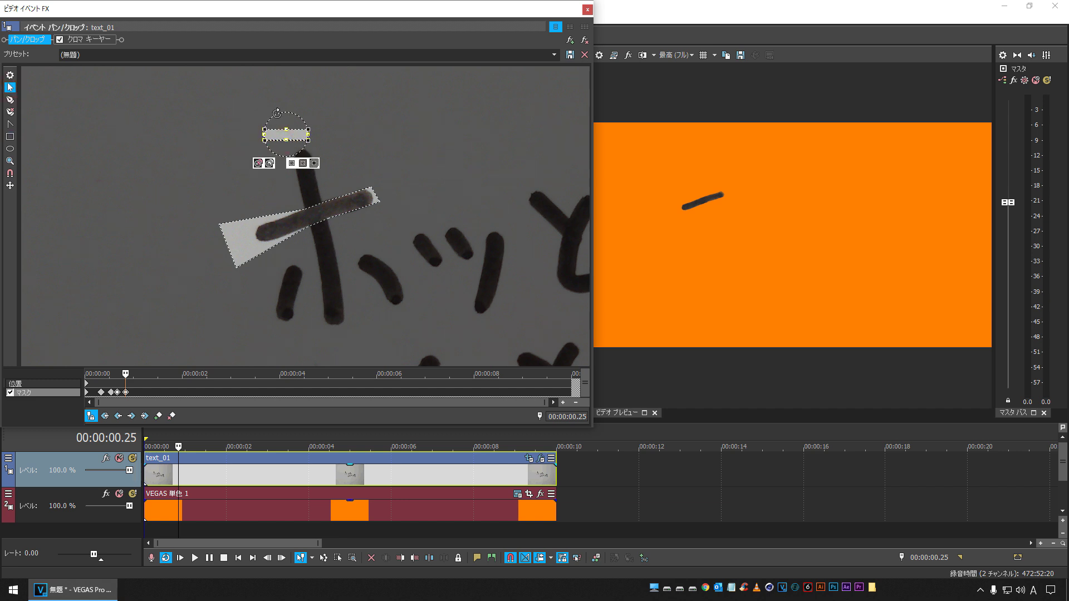
drag(277, 113, 269, 116)
drag(279, 114, 296, 141)
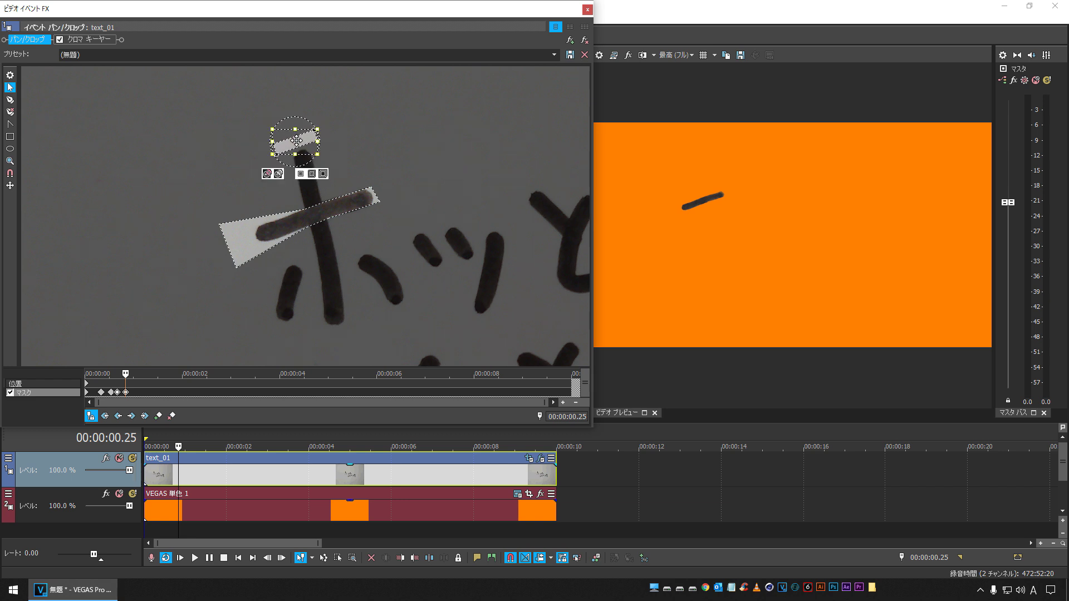
click(90, 128)
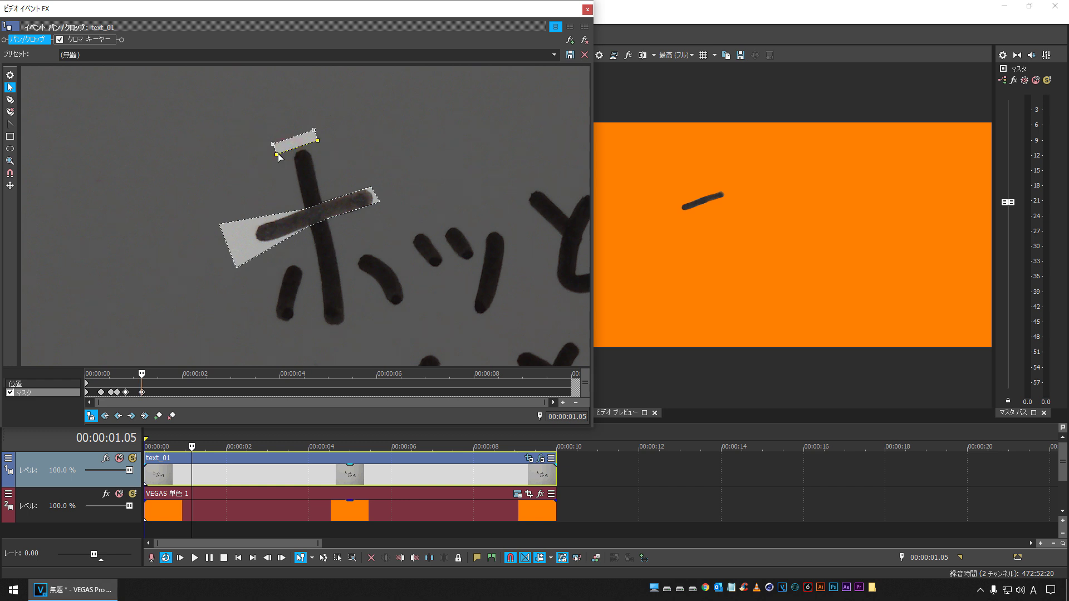
- At 00:00:01.05, stretch the rectangular mask down over the whole vertical stroke of ホ and narrow its lower end
drag(318, 139, 362, 324)
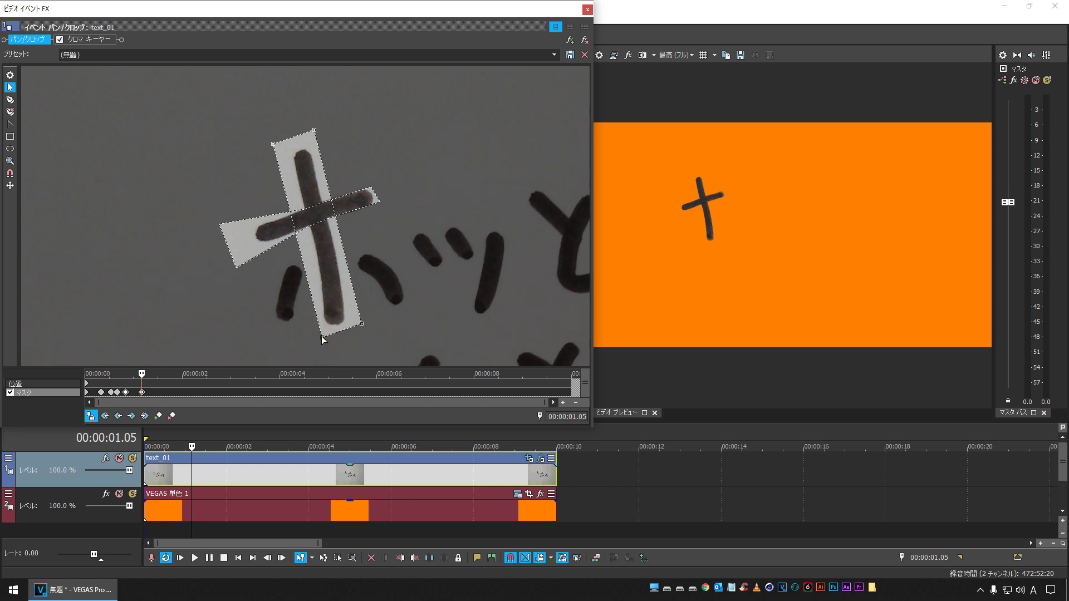
click(327, 336)
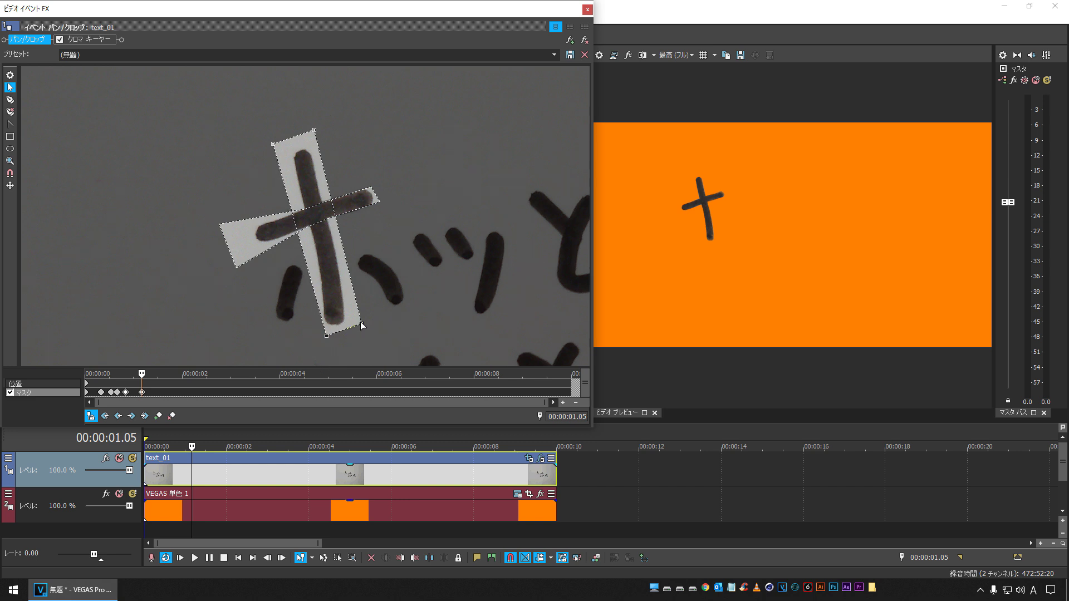
drag(361, 324, 356, 328)
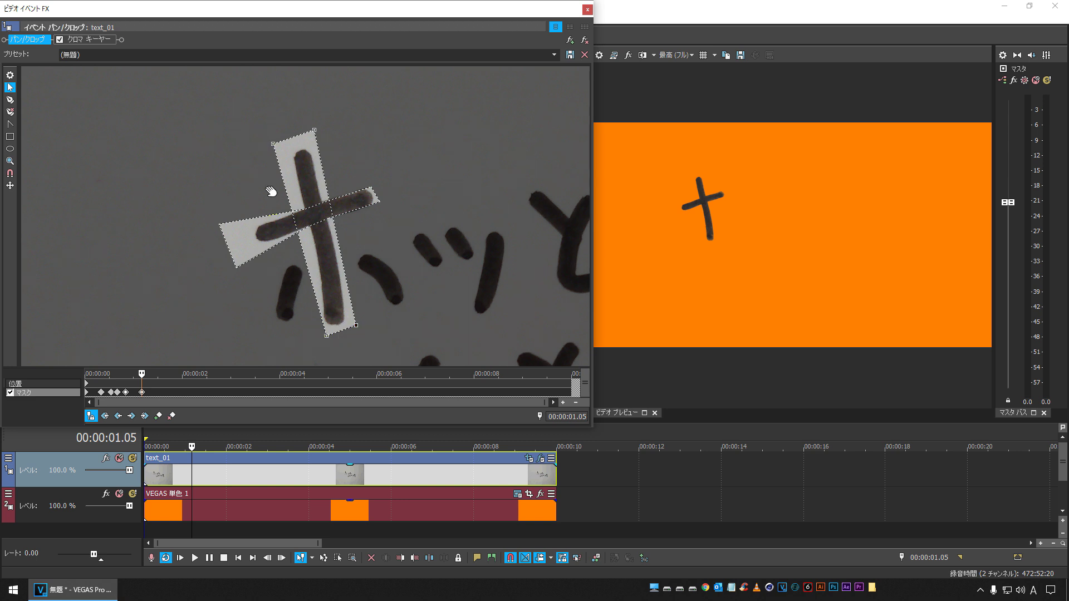
- Return to 00:00:00.00 and play back the animation of the first two strokes of ホ
drag(142, 374, 66, 374)
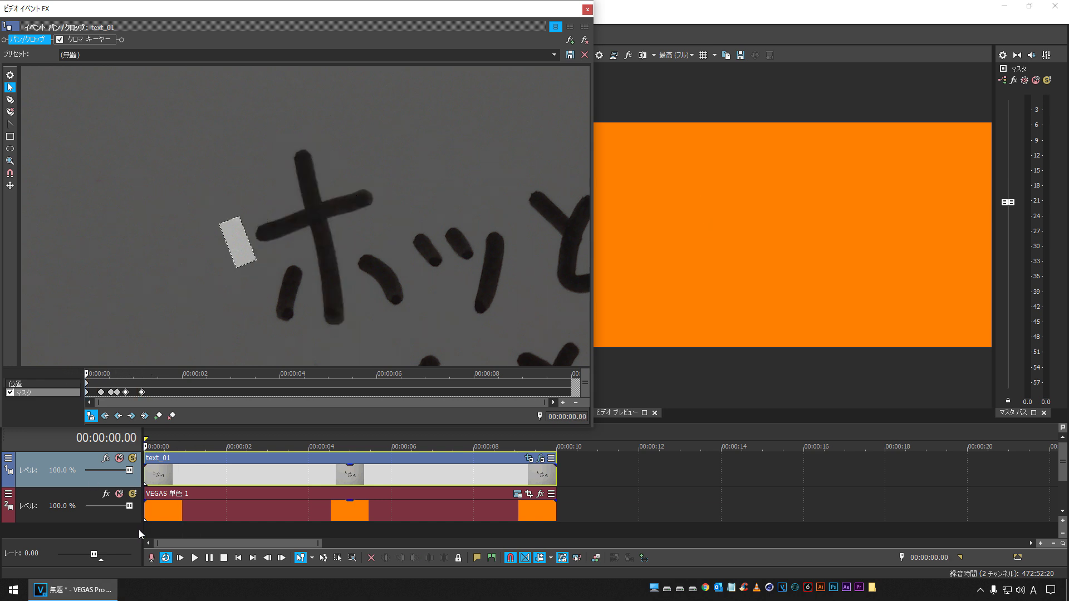
click(195, 557)
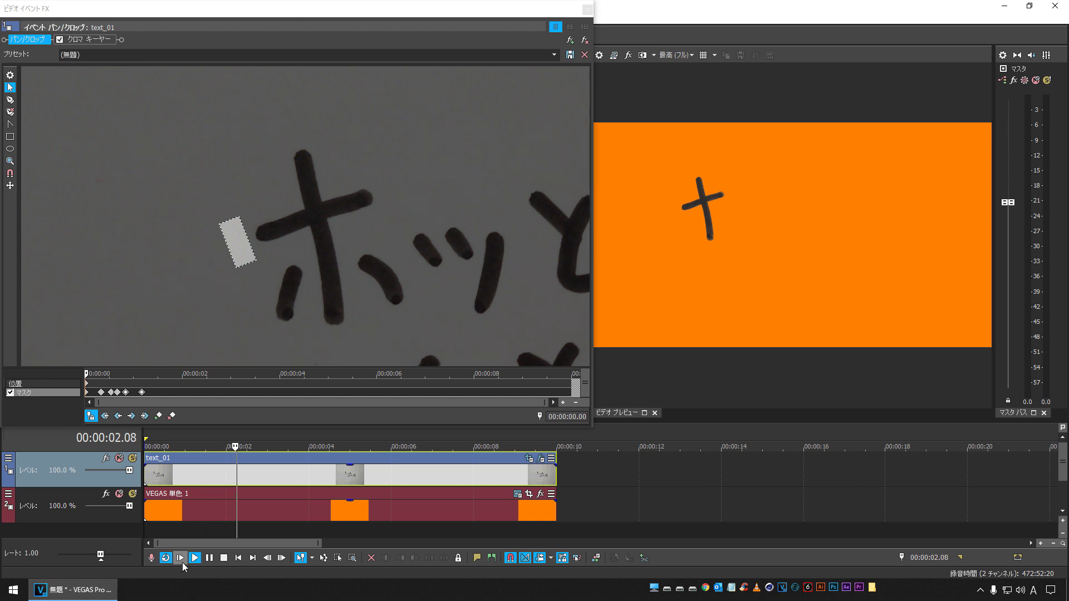
click(179, 558)
click(179, 558)
click(223, 558)
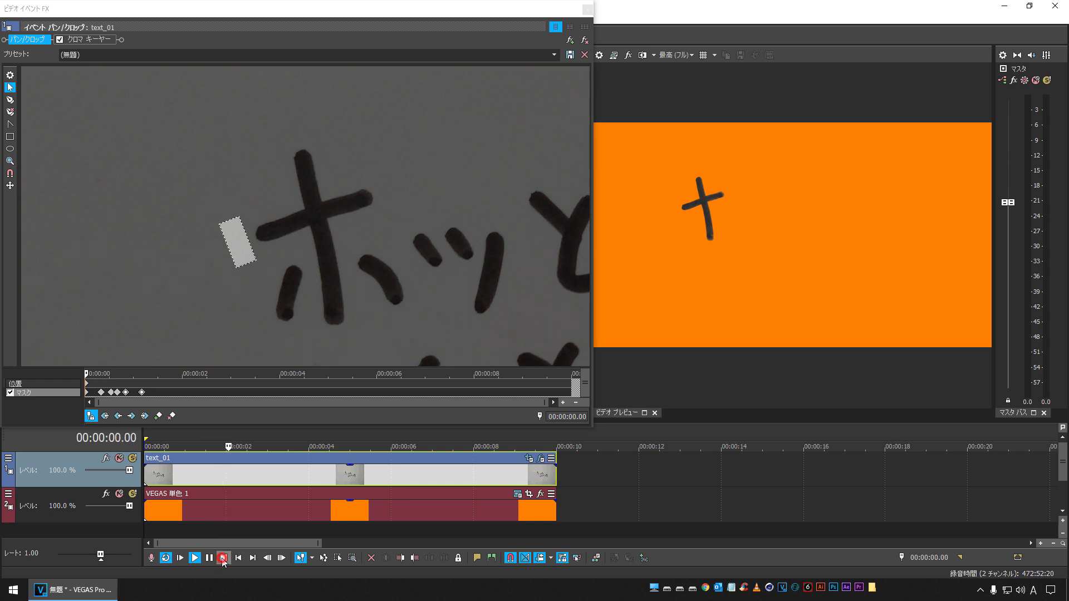
- Delay the last mask keyframe to 00:00:01.11 to slow the vertical stroke, checking the timing with playback from the start
click(142, 392)
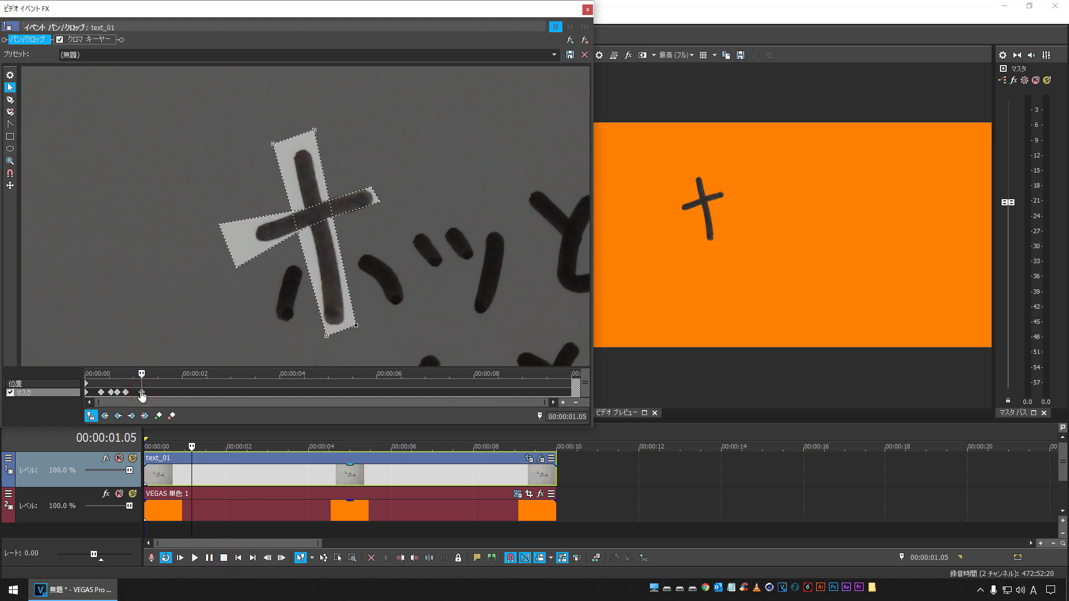
drag(145, 393, 148, 392)
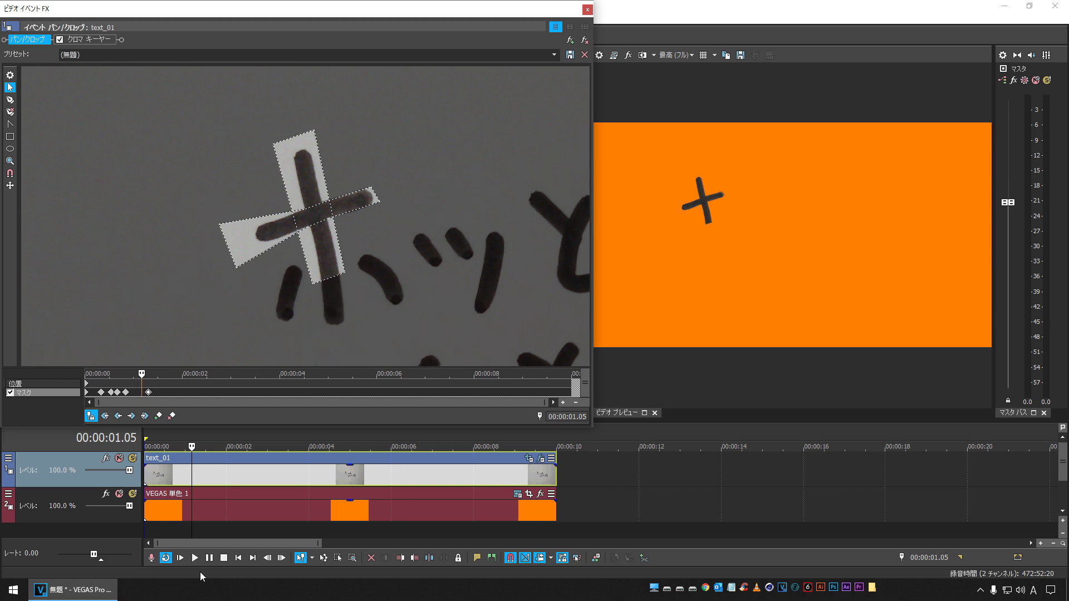
click(238, 558)
key(space)
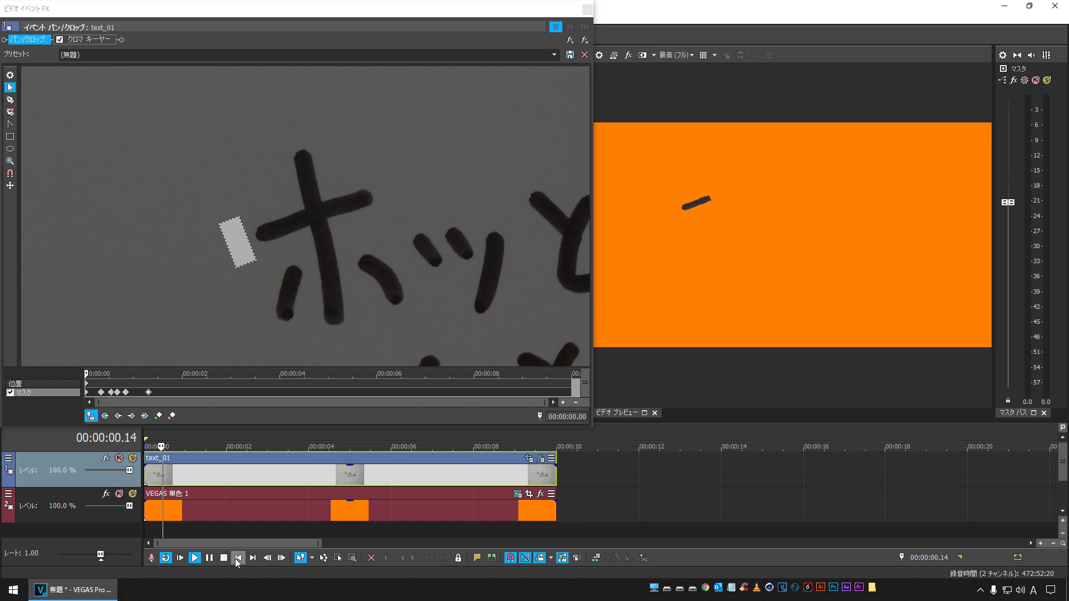
key(space)
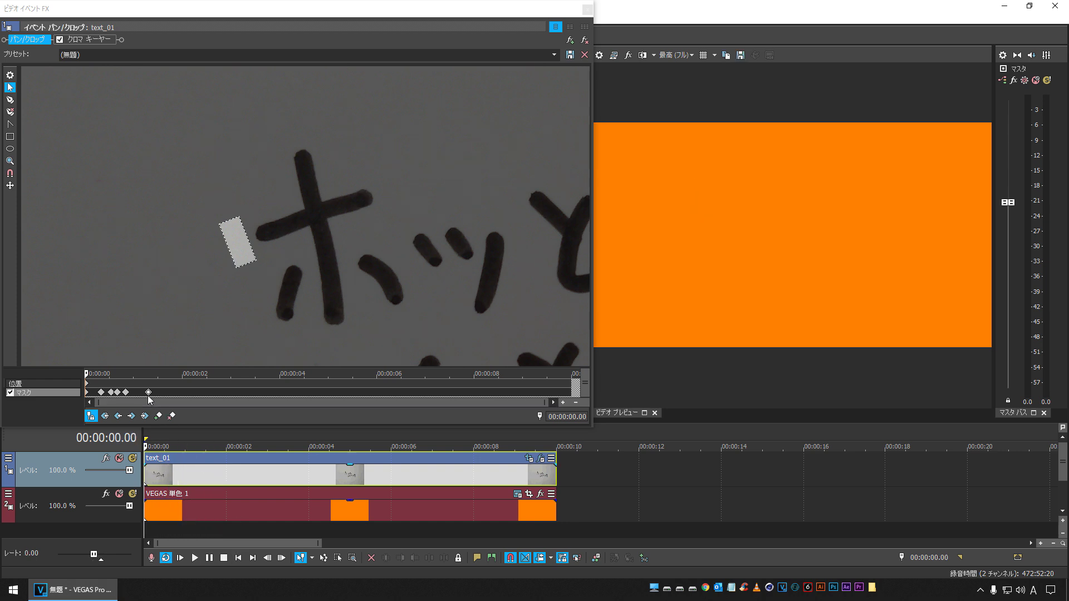
drag(148, 395, 151, 396)
click(238, 557)
key(space)
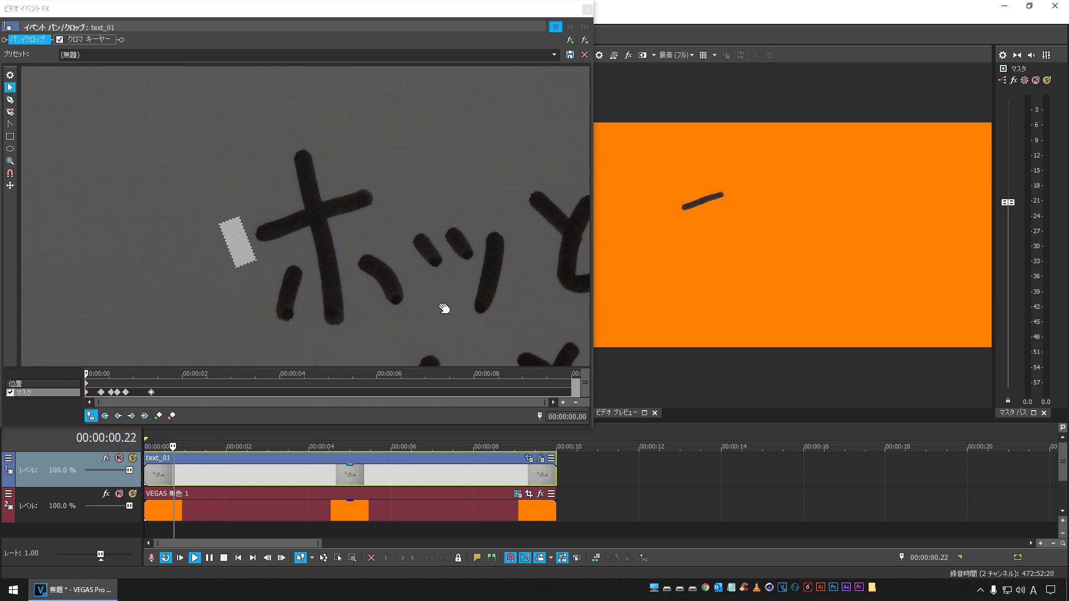
key(space)
- Try the preview quality 最高 (自動) during playback from the start and switch it back to 最高 (フル)
click(678, 55)
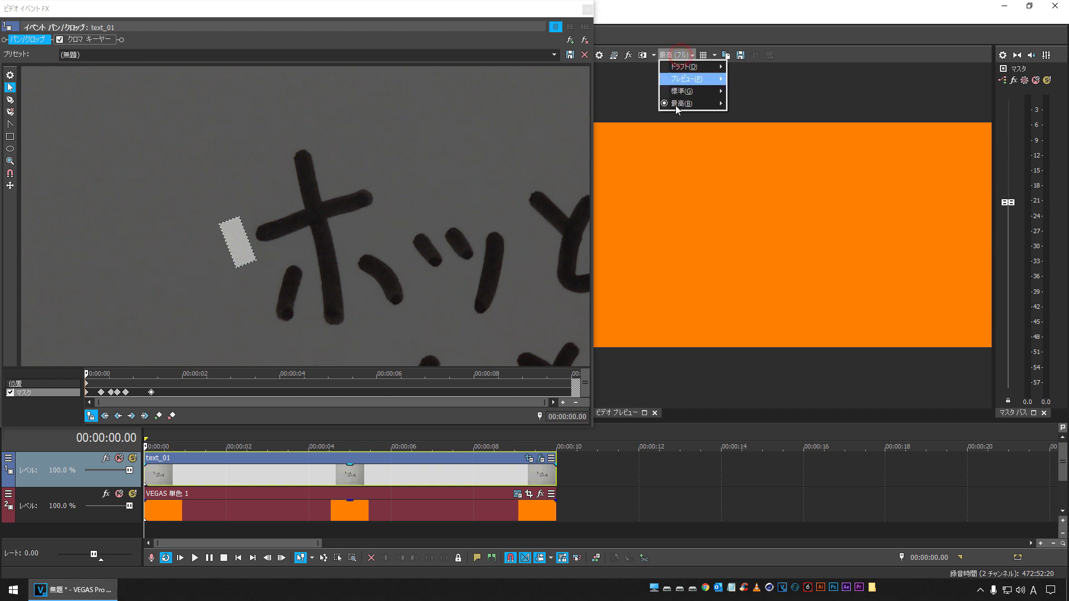
mouse_move(677, 103)
click(761, 101)
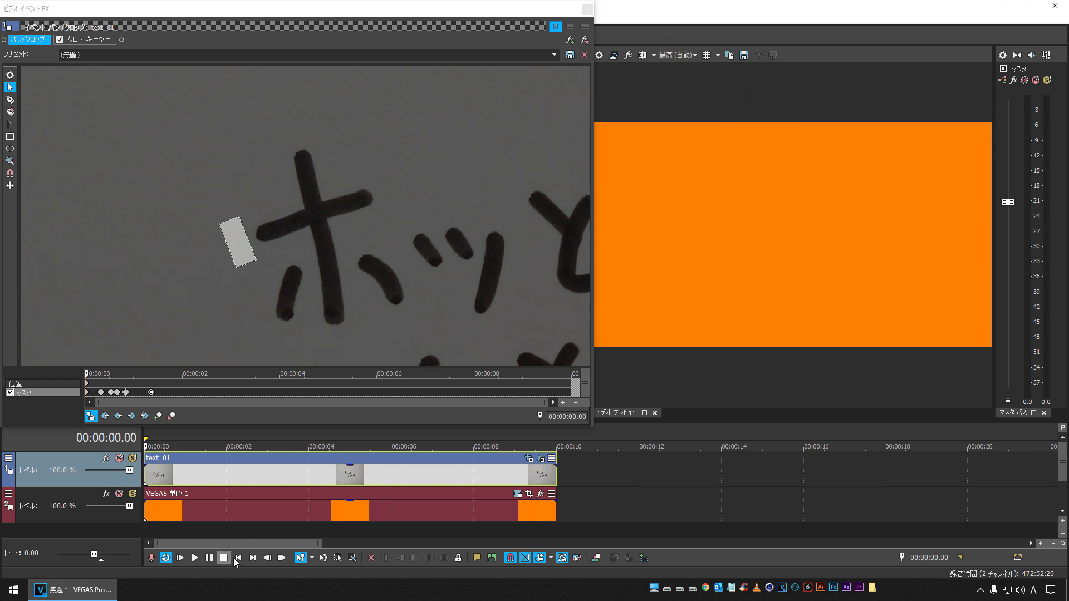
key(space)
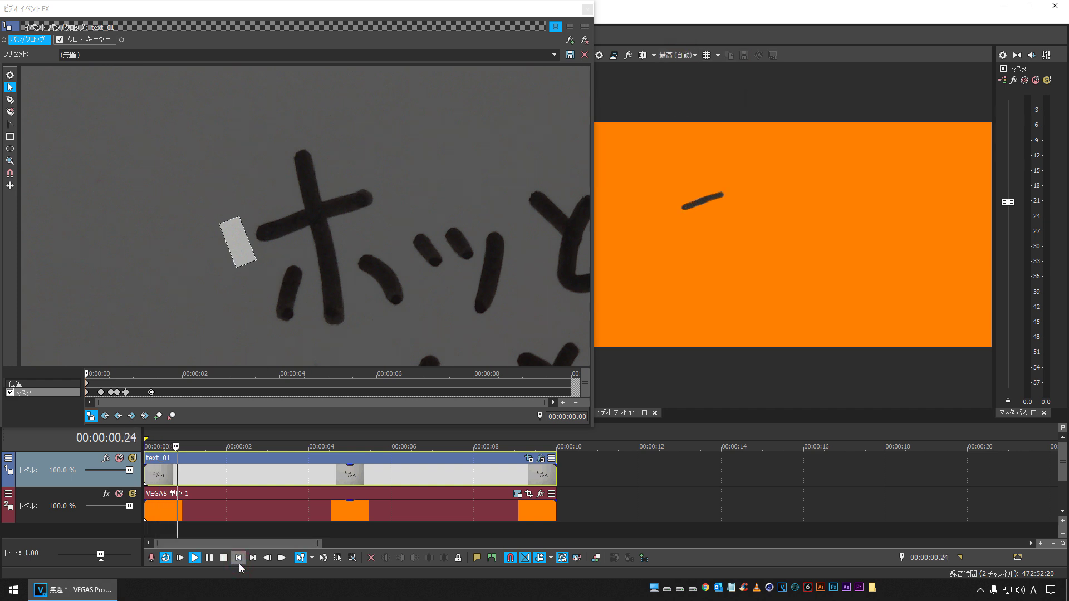
click(239, 564)
click(239, 563)
key(space)
click(673, 55)
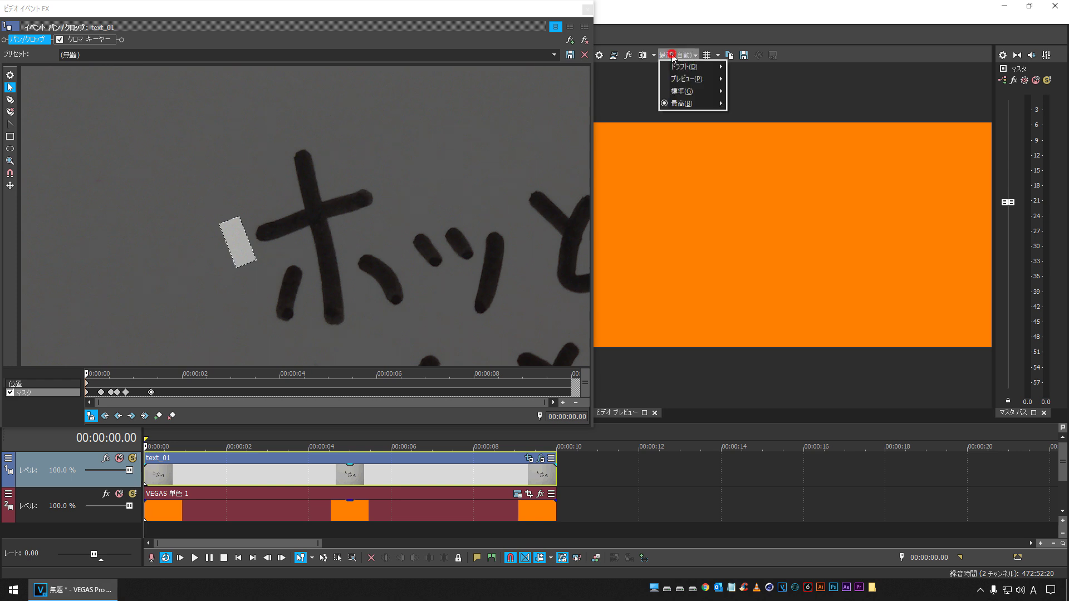
mouse_move(679, 106)
click(749, 117)
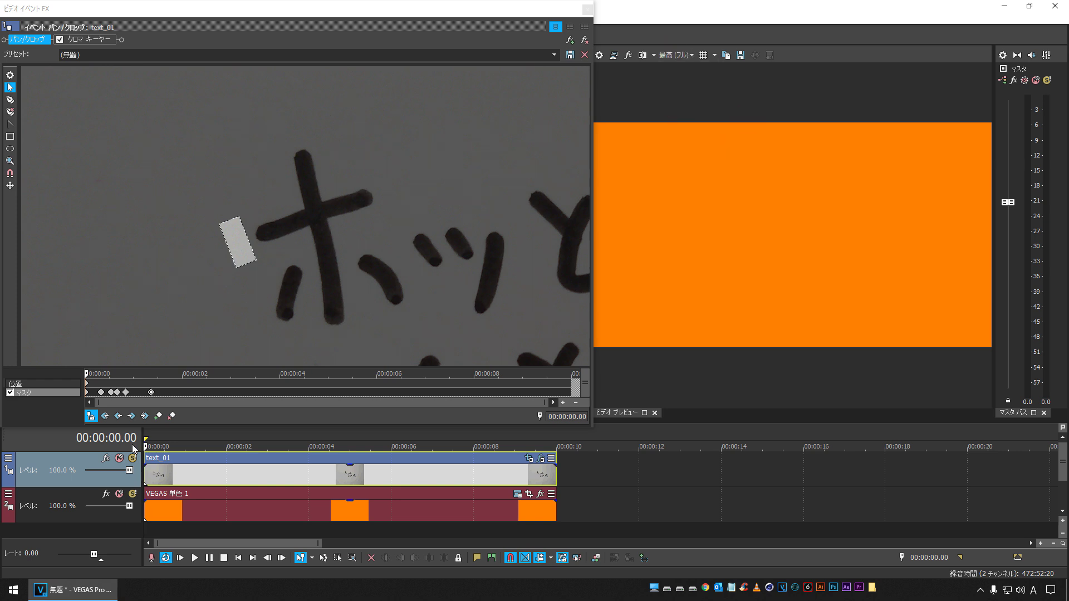
- At 00:00:01.16, draw a thin rectangular mask just above ホ's lower-left stroke, tilt it and position it at the stroke's start
click(151, 392)
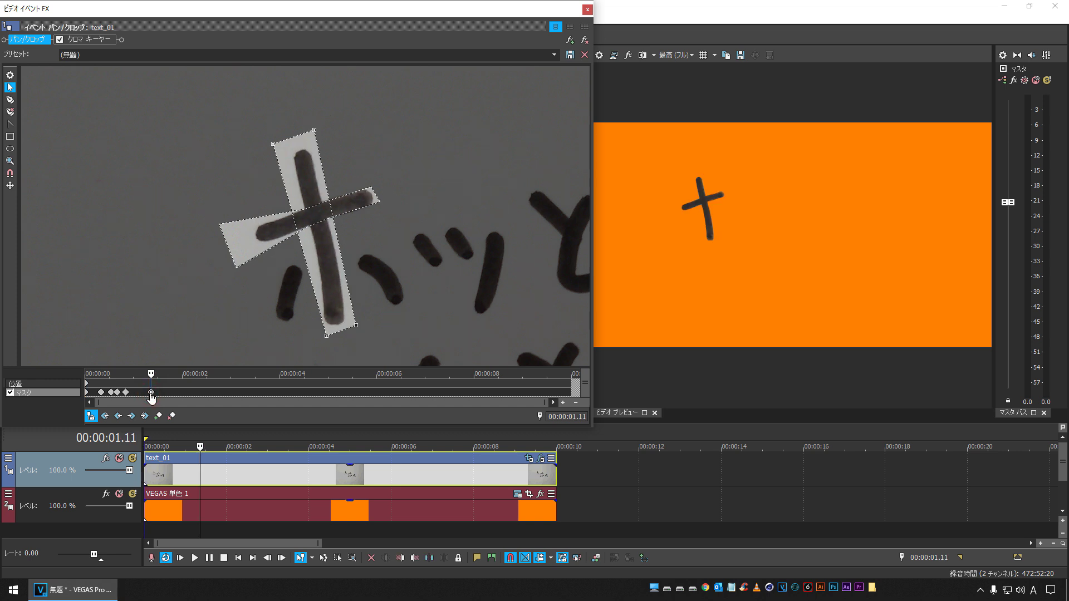
click(159, 390)
click(9, 136)
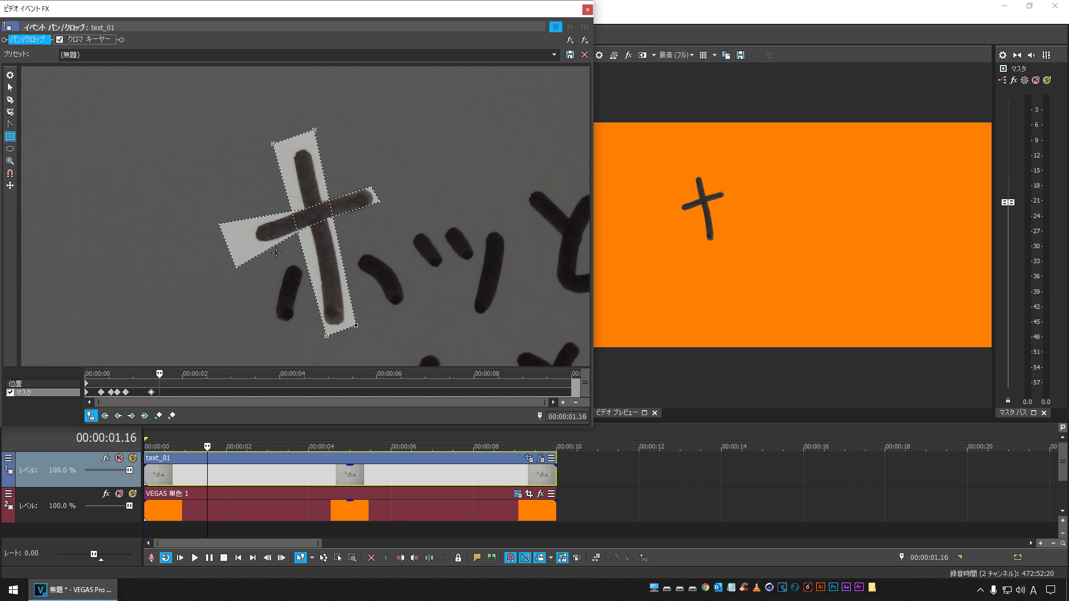
mouse_move(278, 253)
mouse_down()
mouse_move(315, 260)
mouse_move(281, 252)
mouse_move(290, 264)
mouse_up()
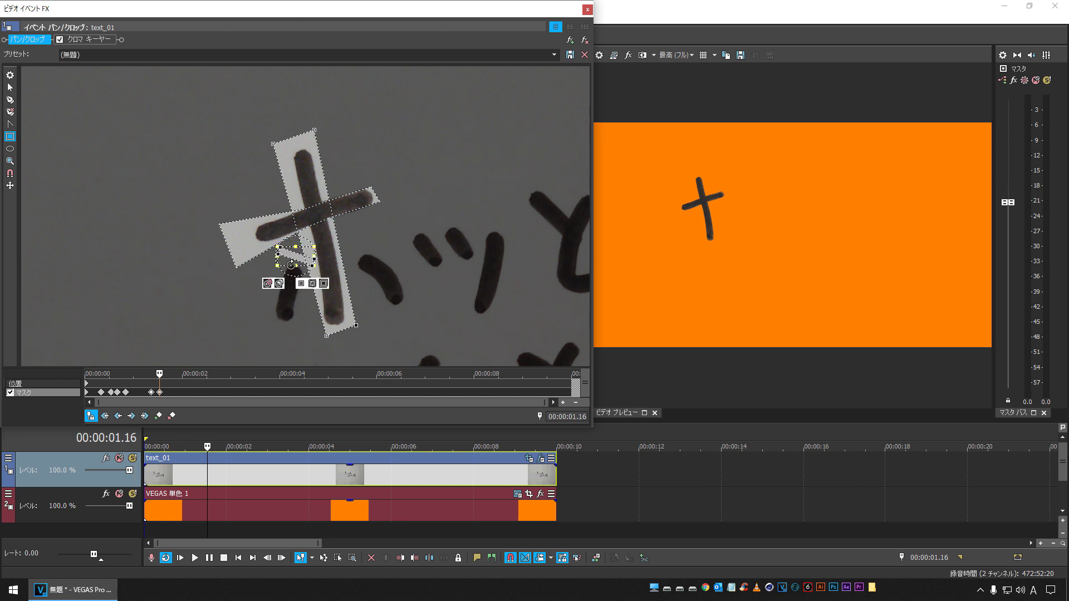
click(294, 255)
drag(296, 255, 298, 258)
click(298, 257)
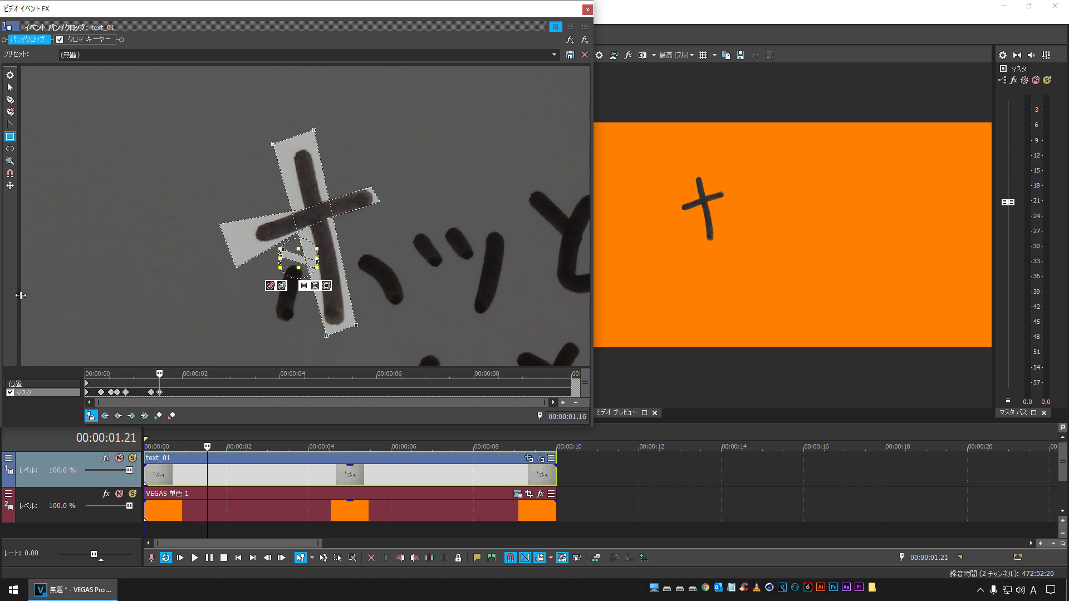
- At 00:00:01.26, stretch the lower edge of the thin mask down over ホ's whole lower-left stroke
key(space)
click(9, 87)
click(229, 275)
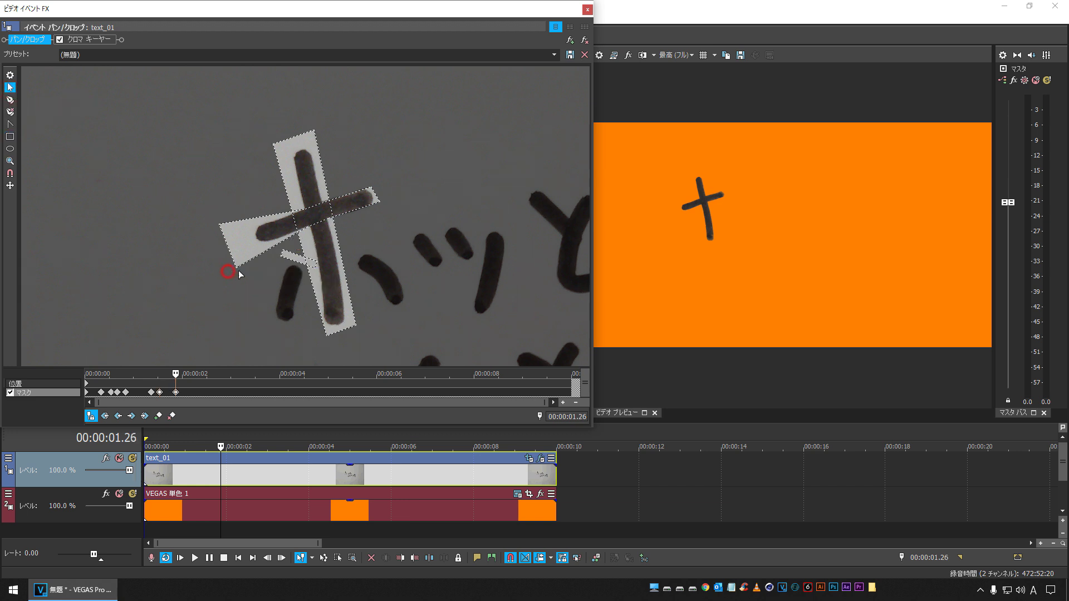
click(292, 259)
drag(318, 269, 294, 333)
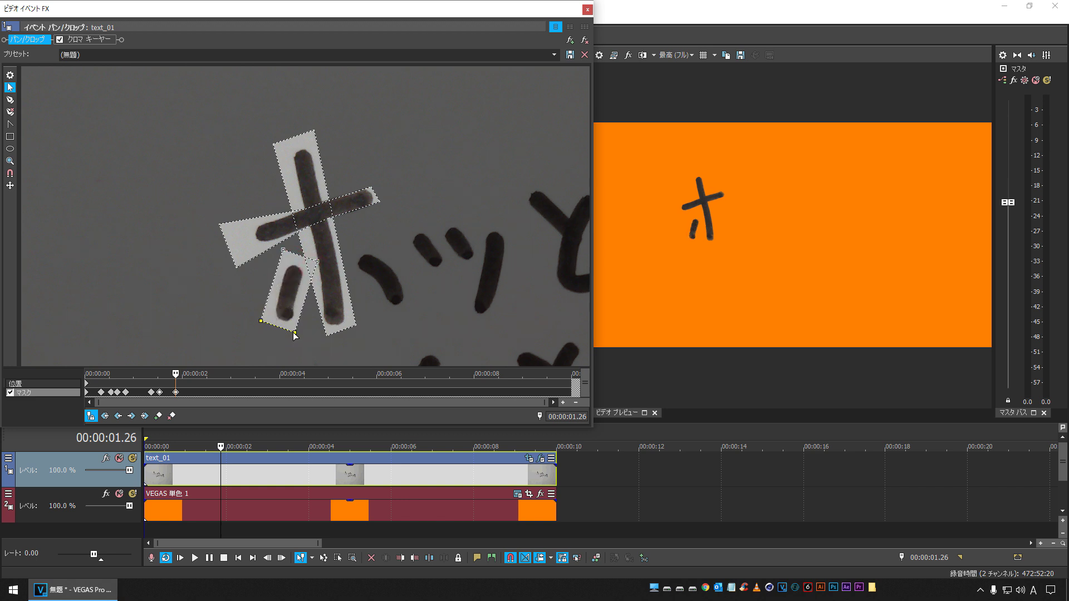
- At 00:00:02.01, draw a thin rectangular mask above ホ's lower-right stroke, rotate it diagonally and place it at the stroke's start
mouse_move(175, 374)
mouse_down()
mouse_move(158, 375)
mouse_move(189, 383)
mouse_up()
click(176, 393)
drag(216, 368, 230, 369)
click(10, 137)
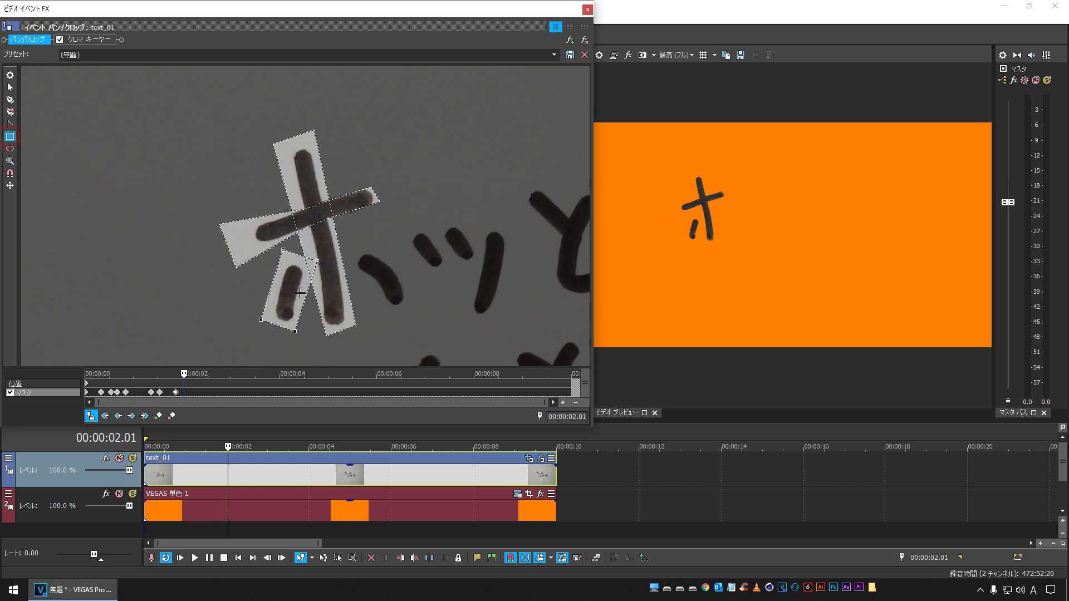
drag(353, 238, 399, 247)
click(402, 218)
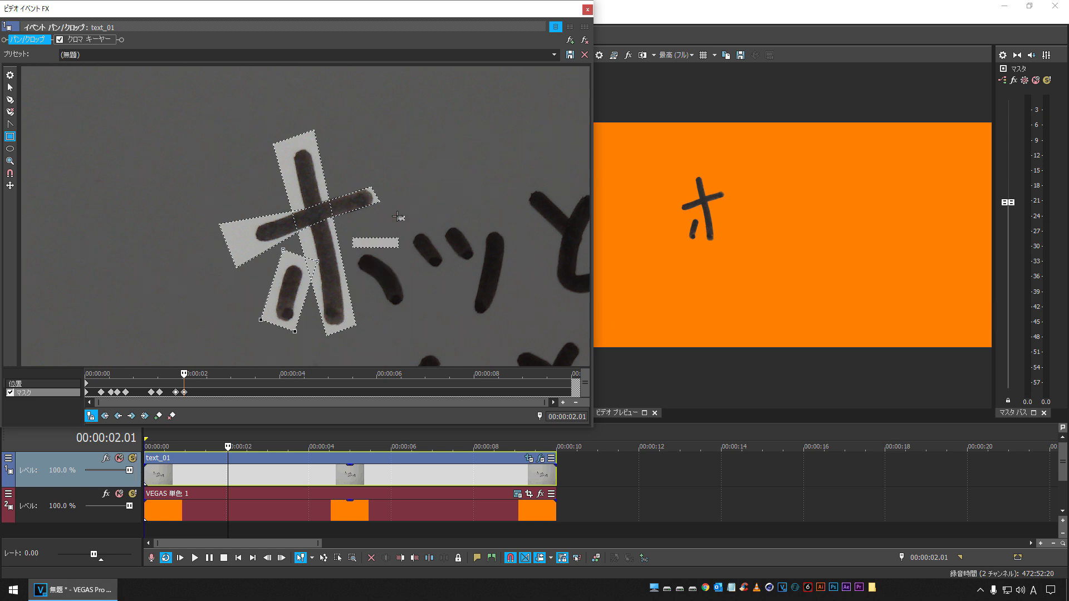
click(370, 244)
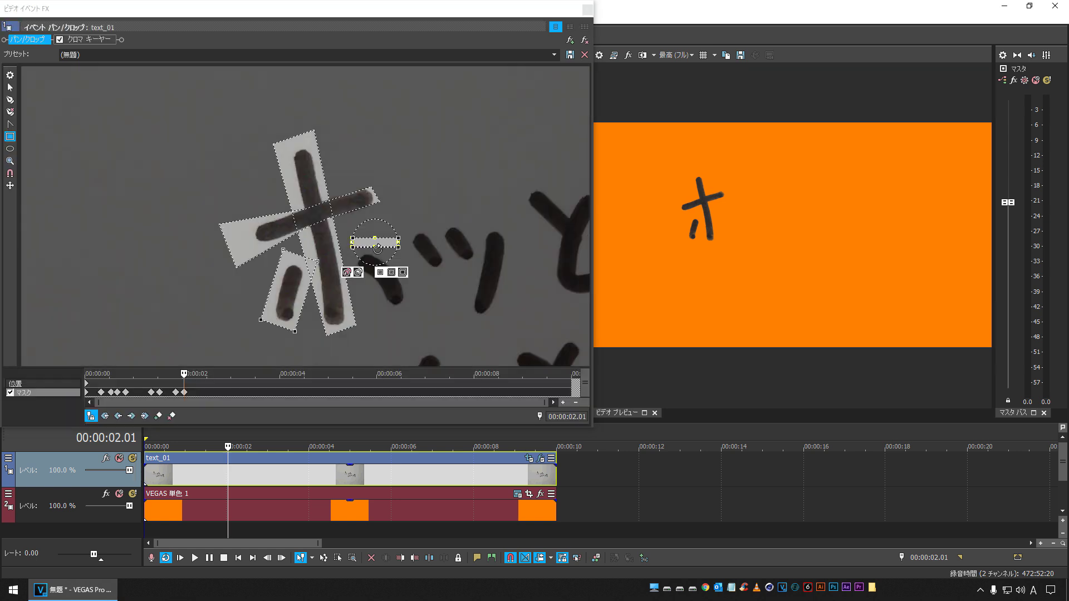
drag(387, 221, 360, 251)
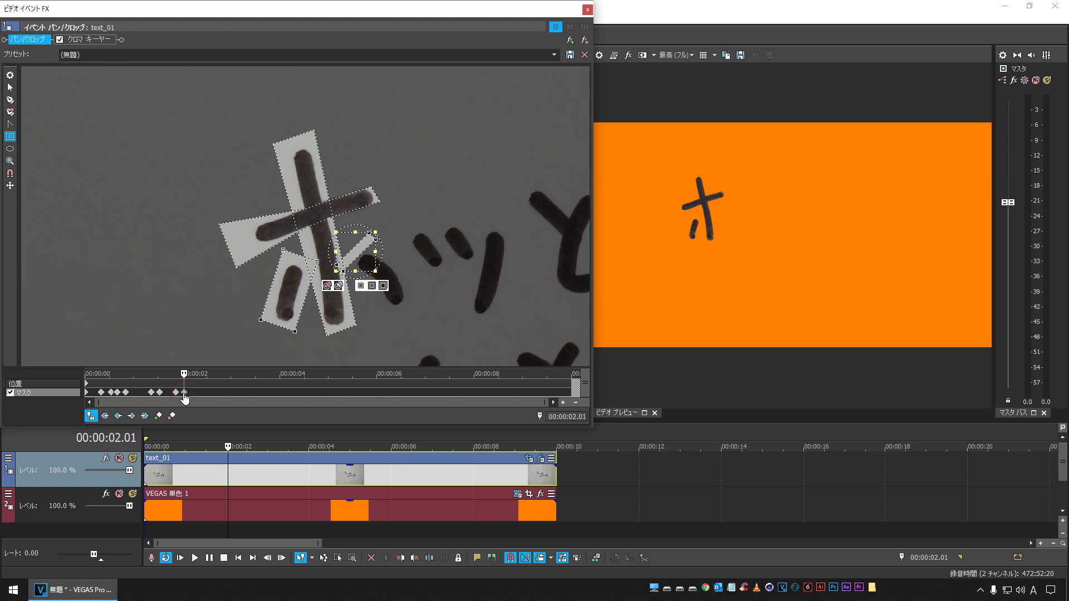
- At 00:00:02.11, stretch the diagonal mask's lower edge down over ホ's whole lower-right stroke
key(Right)
key(Right)
key(Right)
click(10, 88)
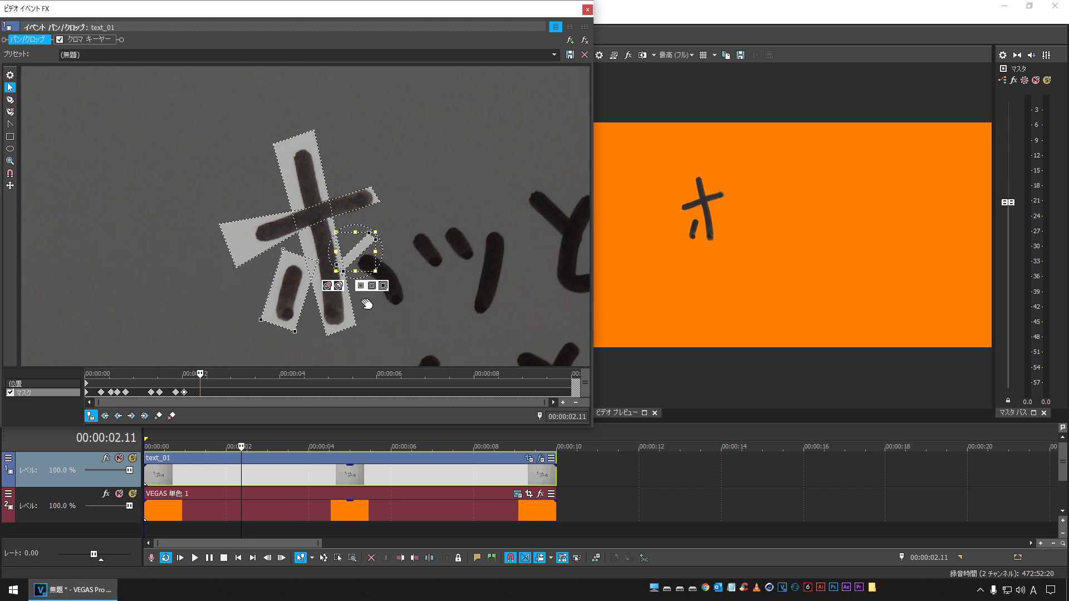
click(390, 331)
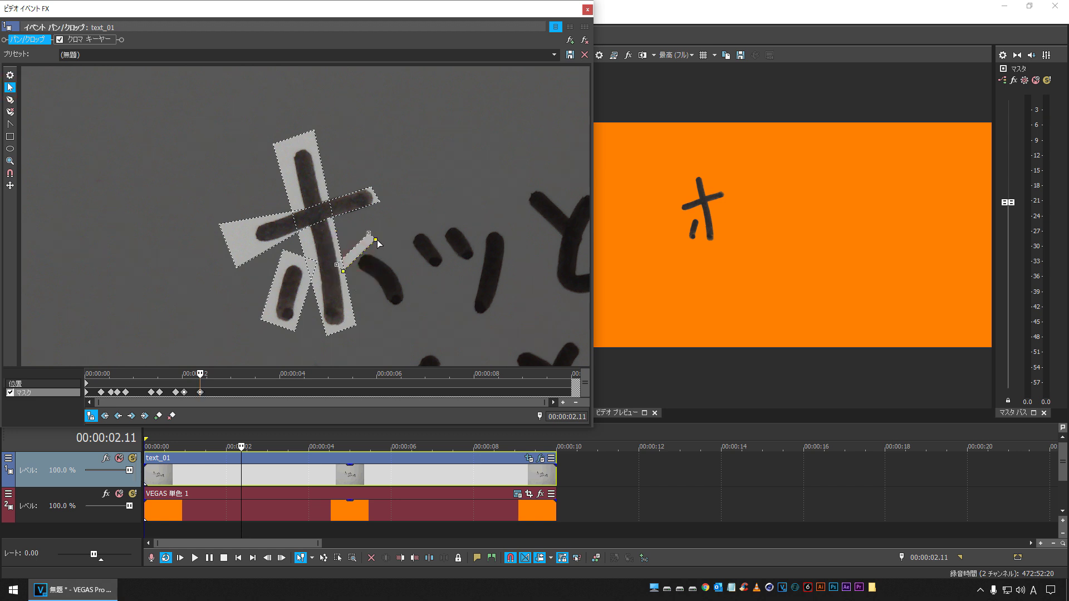
drag(376, 241, 422, 293)
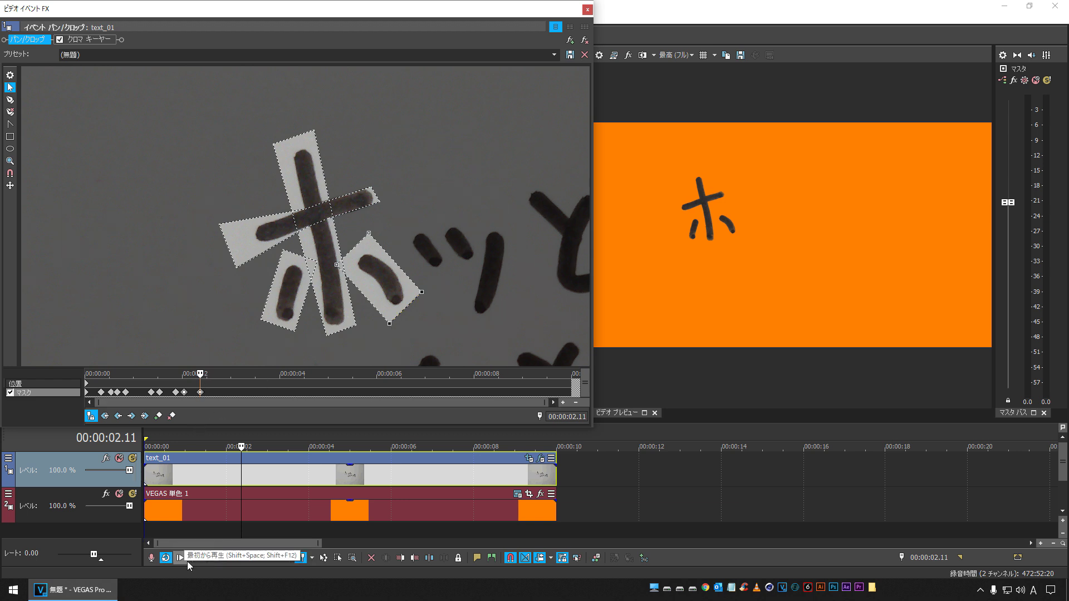
- Play back the writing animation of all four strokes of ホ from 00:00:00.00
click(239, 559)
key(space)
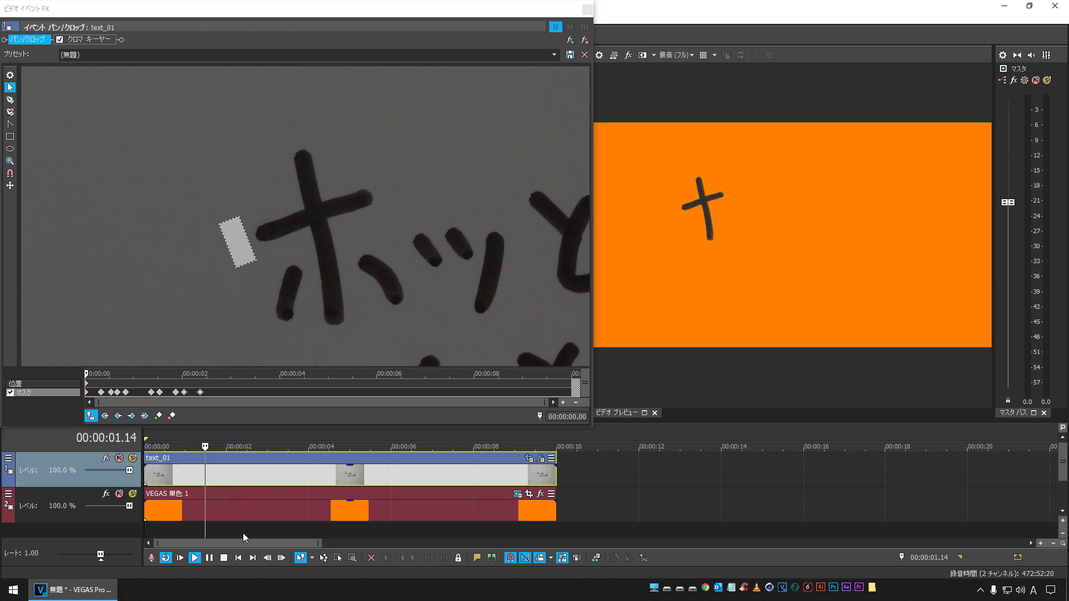
key(space)
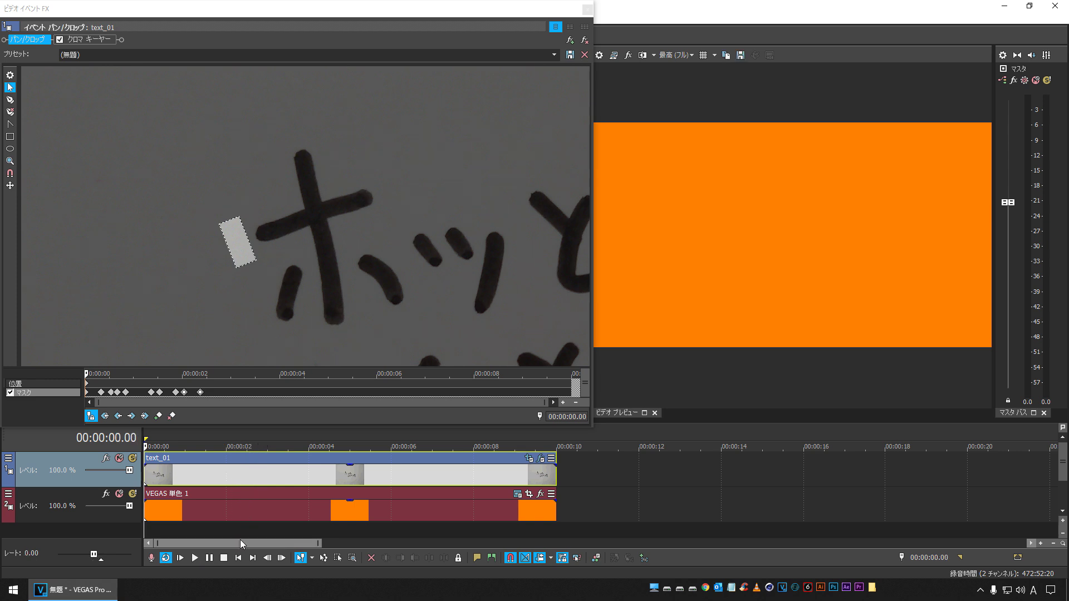
key(space)
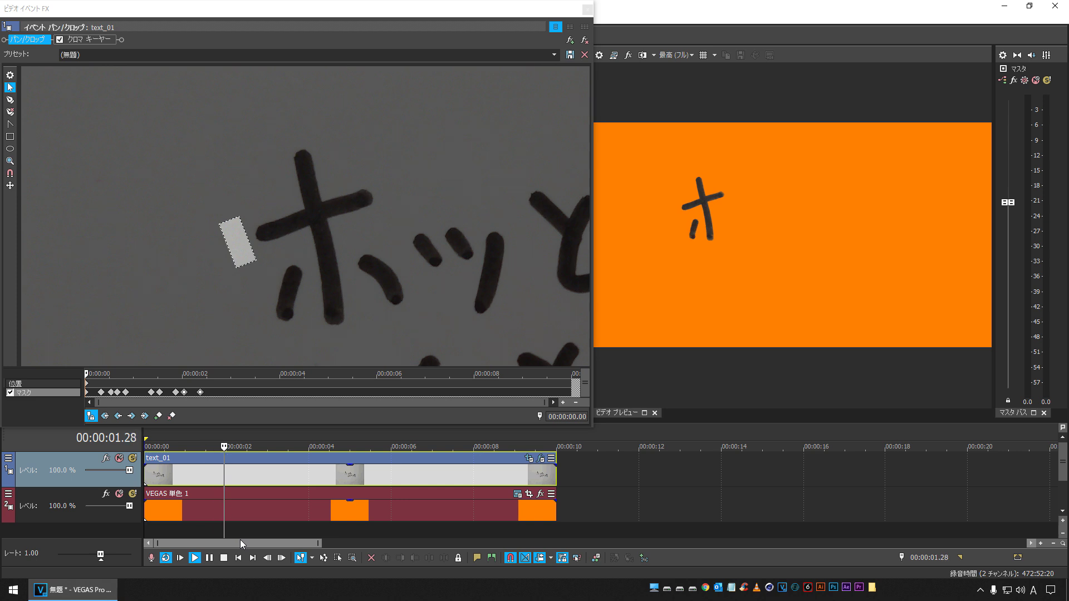
key(space)
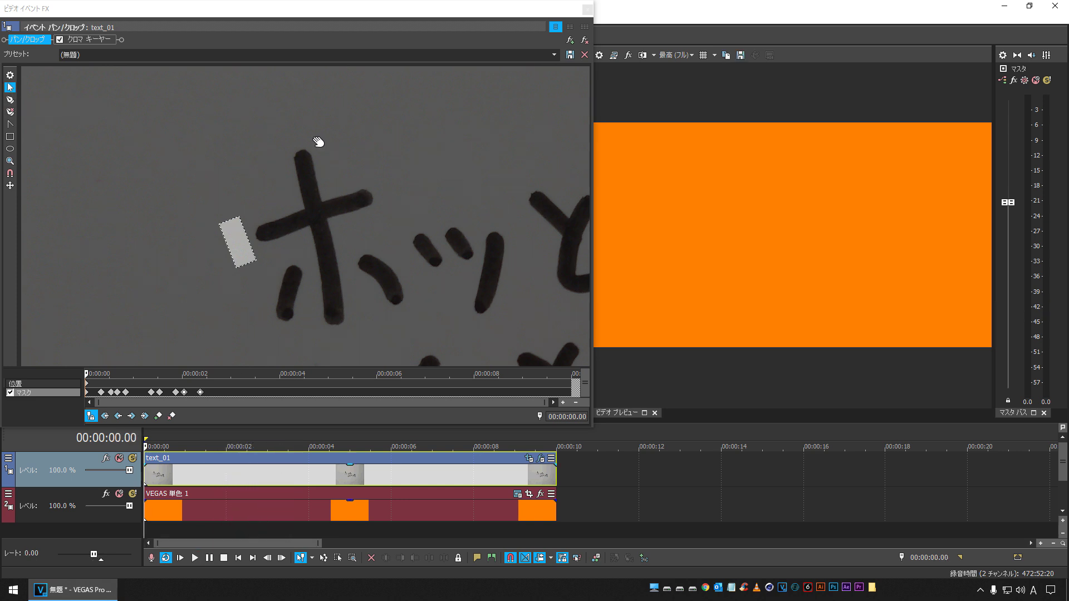
- At 00:00:02.16, draw a thin rectangular mask above ッ's first stroke, rotate it diagonally and place it at the stroke's start
drag(432, 156, 222, 71)
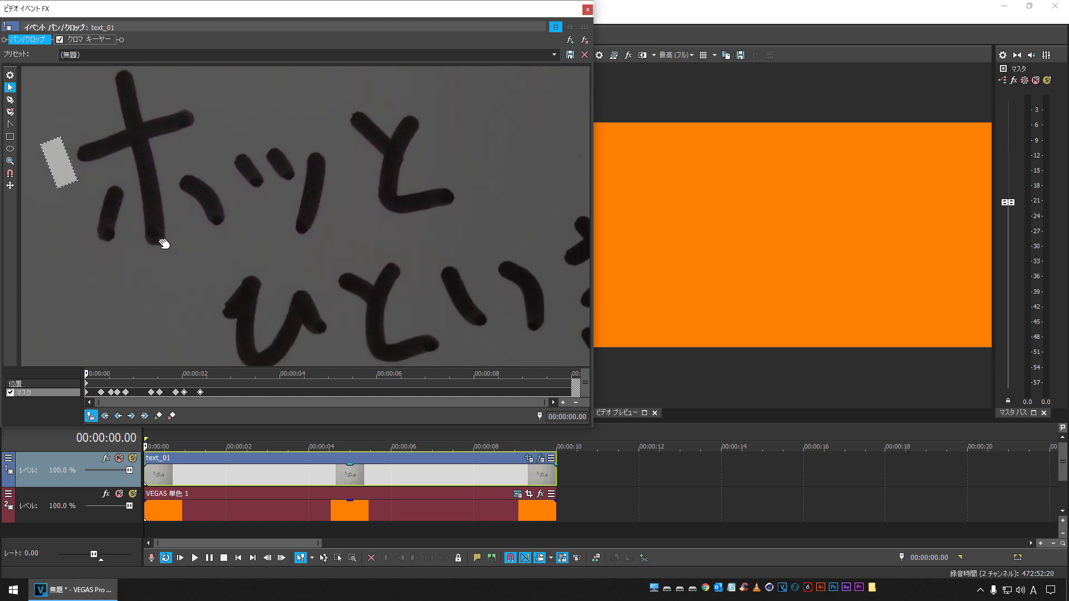
click(201, 393)
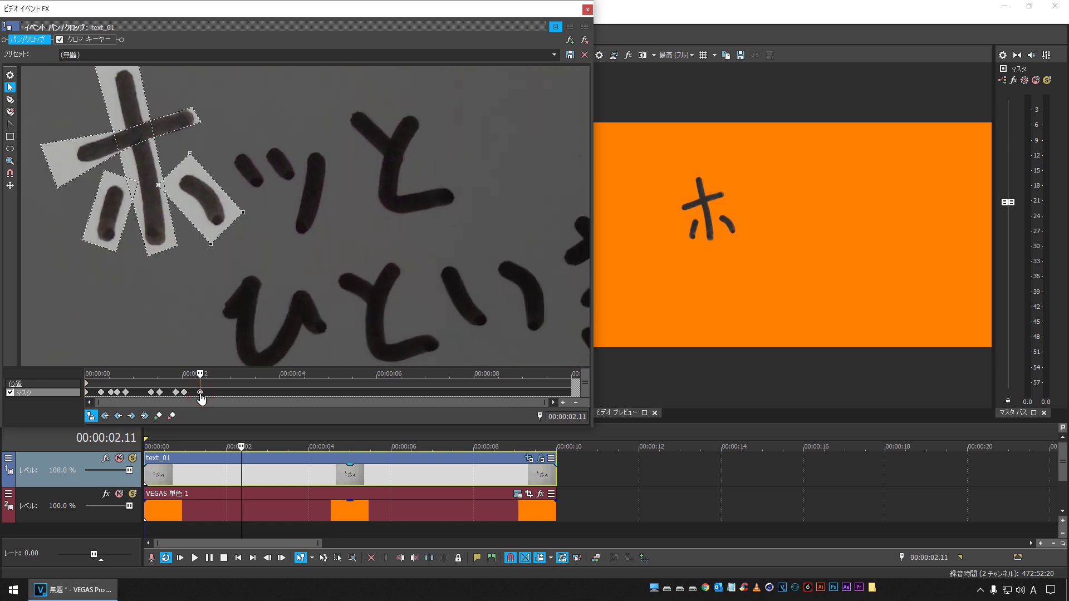
key(Right)
key(Right)
click(10, 136)
drag(217, 138, 262, 148)
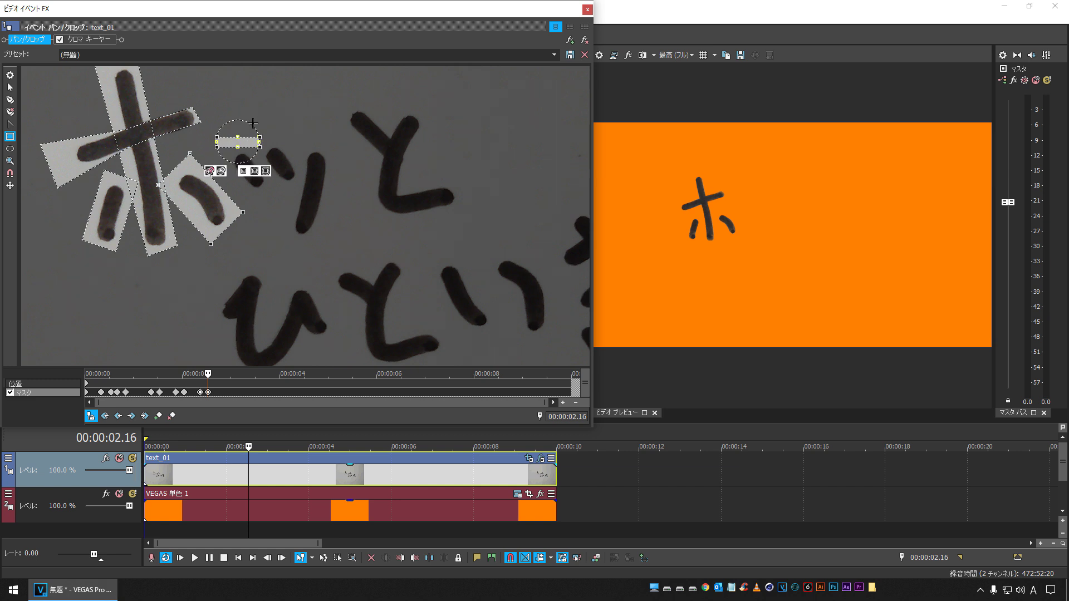
drag(246, 122, 234, 145)
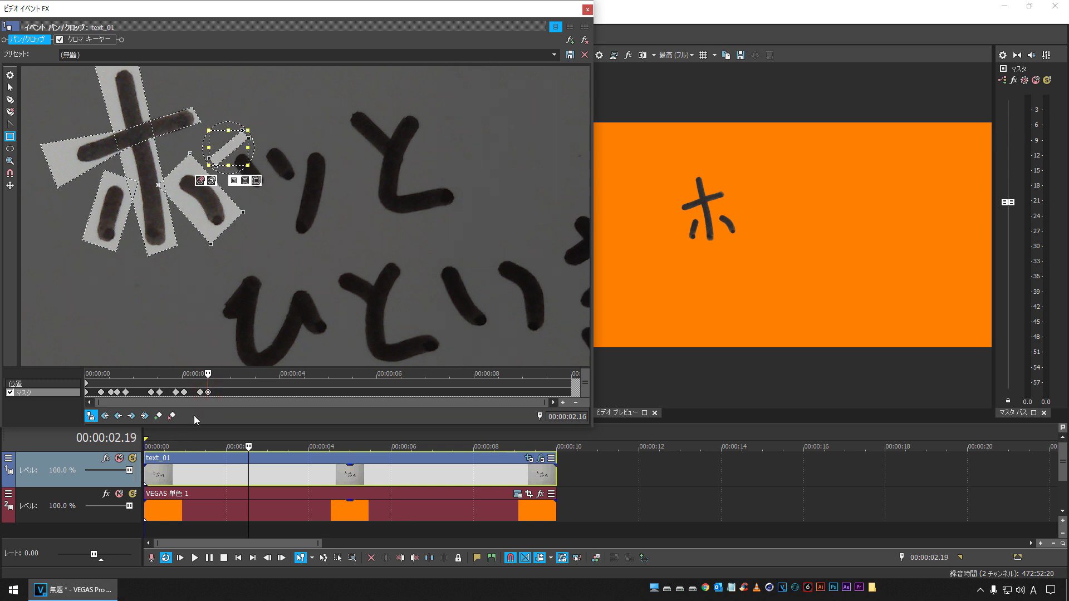
- At 00:00:02.26, stretch the diagonal mask's lower edge down over ッ's whole first stroke
click(10, 87)
click(268, 219)
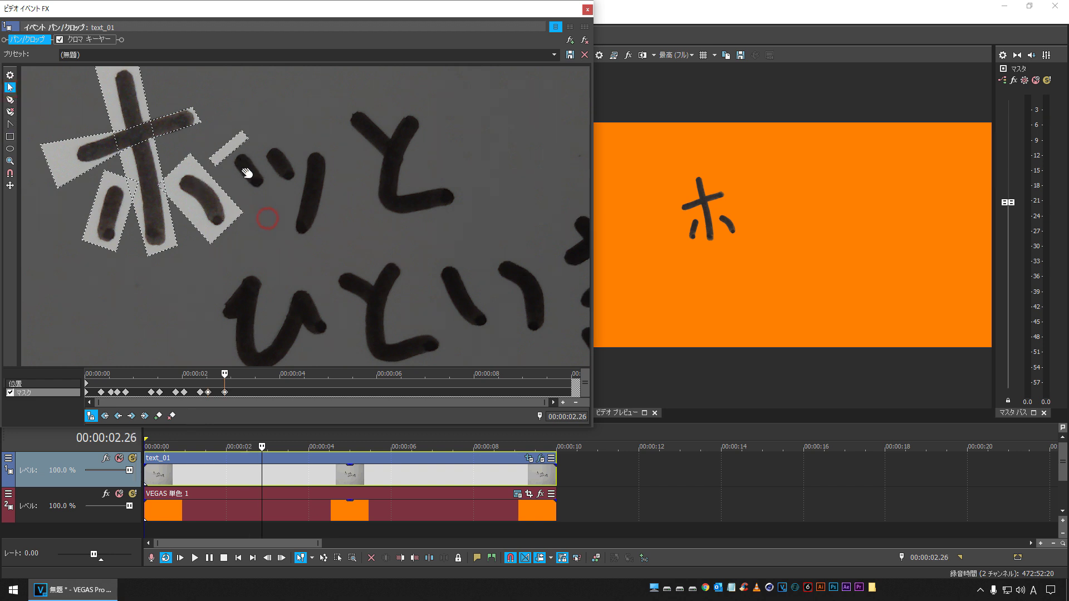
click(230, 158)
drag(249, 141, 273, 186)
click(265, 225)
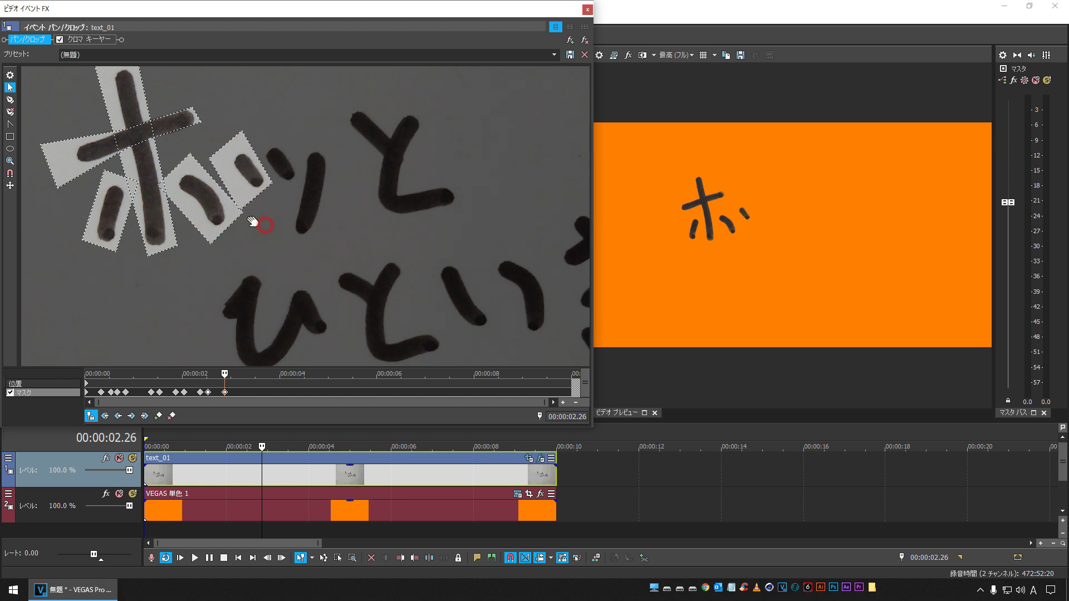
- Adjust the lower corner points of the mask around ッ's first stroke at 00:00:02.26 so it stays clear of the second stroke
click(240, 209)
click(239, 209)
mouse_move(276, 185)
mouse_down()
mouse_move(281, 168)
mouse_move(287, 179)
mouse_up()
click(279, 210)
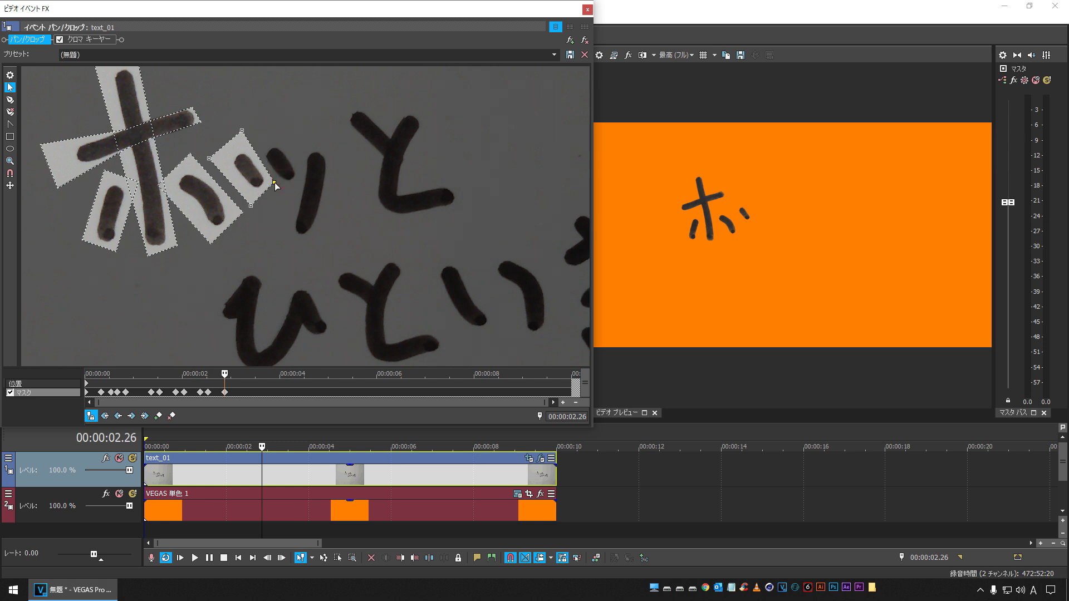
click(252, 206)
click(251, 207)
drag(250, 207, 256, 202)
- Play back the last stroke of ホ and the first stroke of ッ from 00:00:01.29
drag(225, 375, 199, 373)
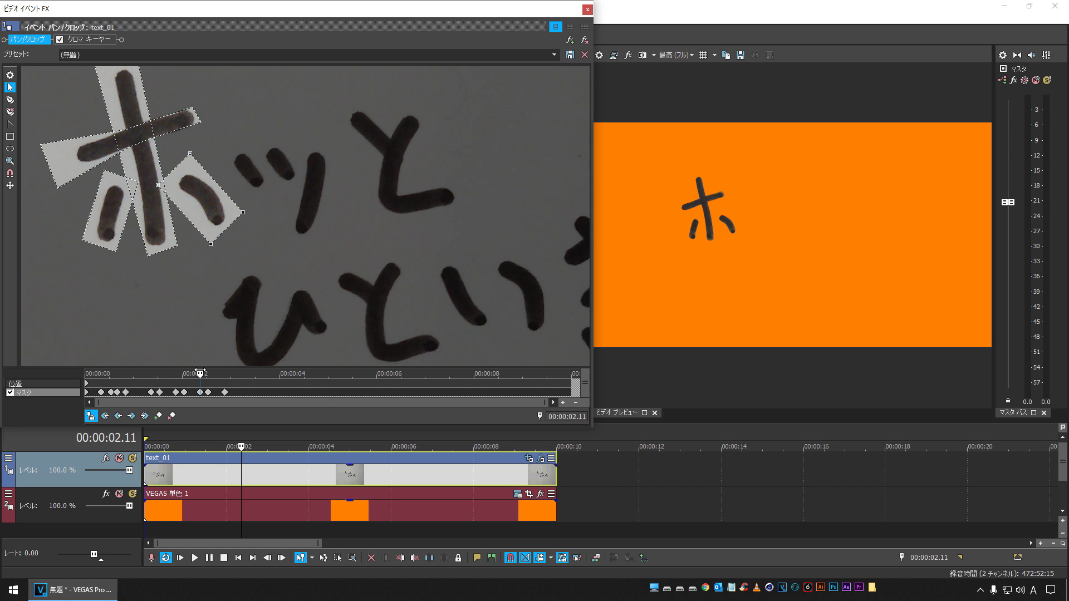
click(224, 531)
key(space)
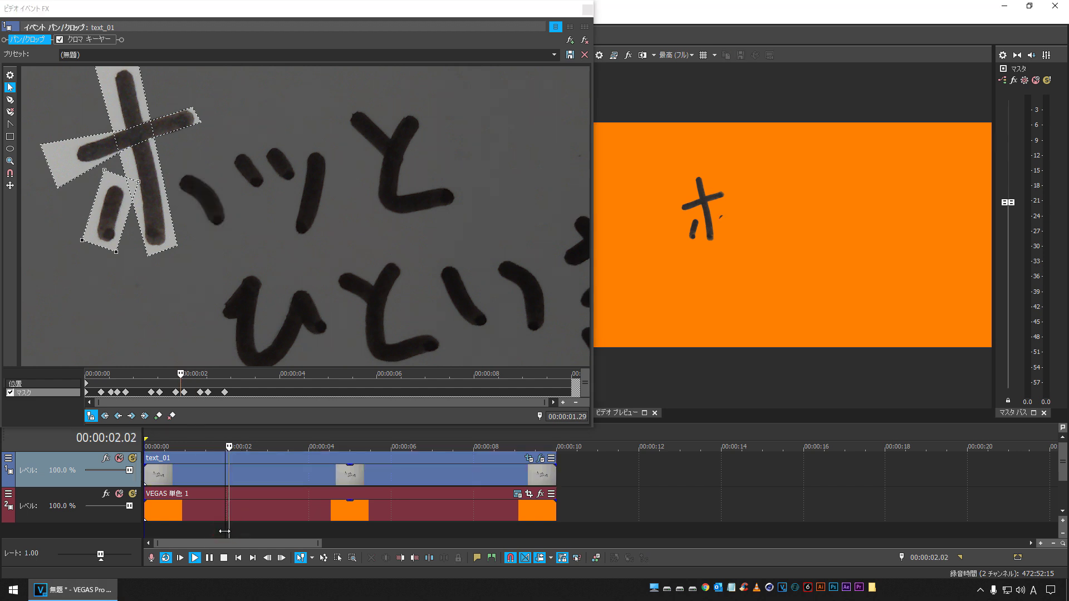
key(space)
key(space)
key(space)
- Draw a thin diagonal mask above ッ's second stroke at 00:00:03.01 and stretch it down over the stroke at 00:00:03.12
click(225, 392)
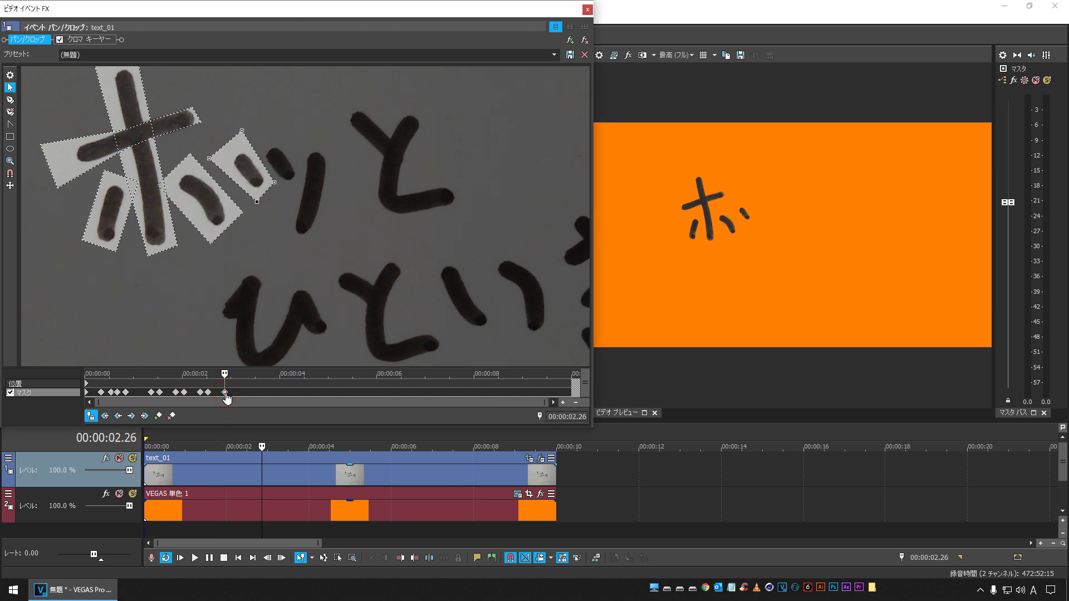
key(Right)
key(Right)
key(Right)
key(Right)
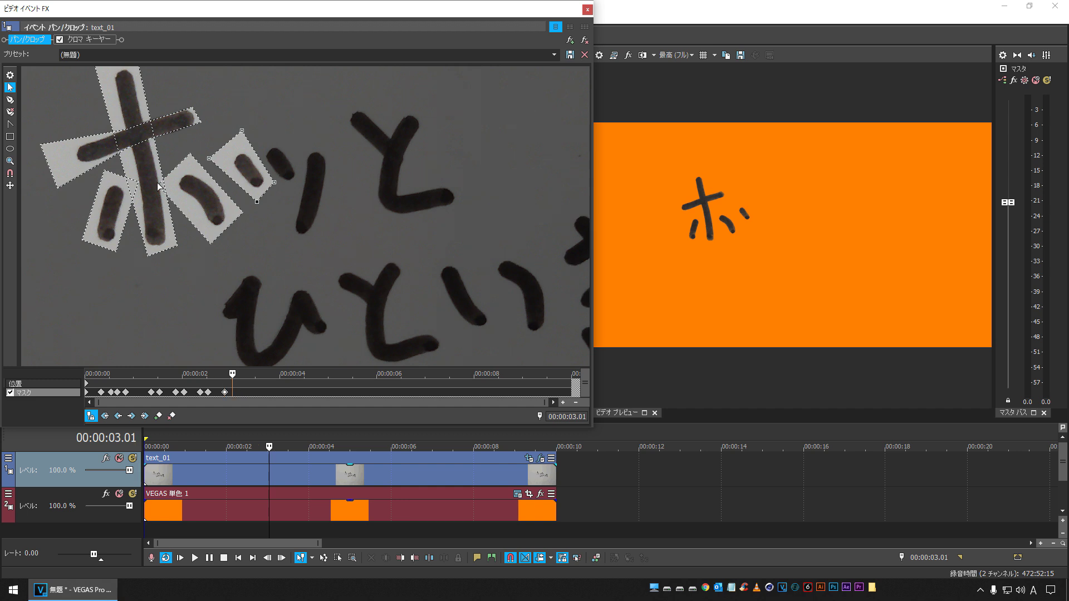
click(9, 137)
mouse_move(263, 131)
mouse_down()
mouse_move(295, 139)
mouse_move(280, 121)
mouse_move(270, 139)
mouse_up()
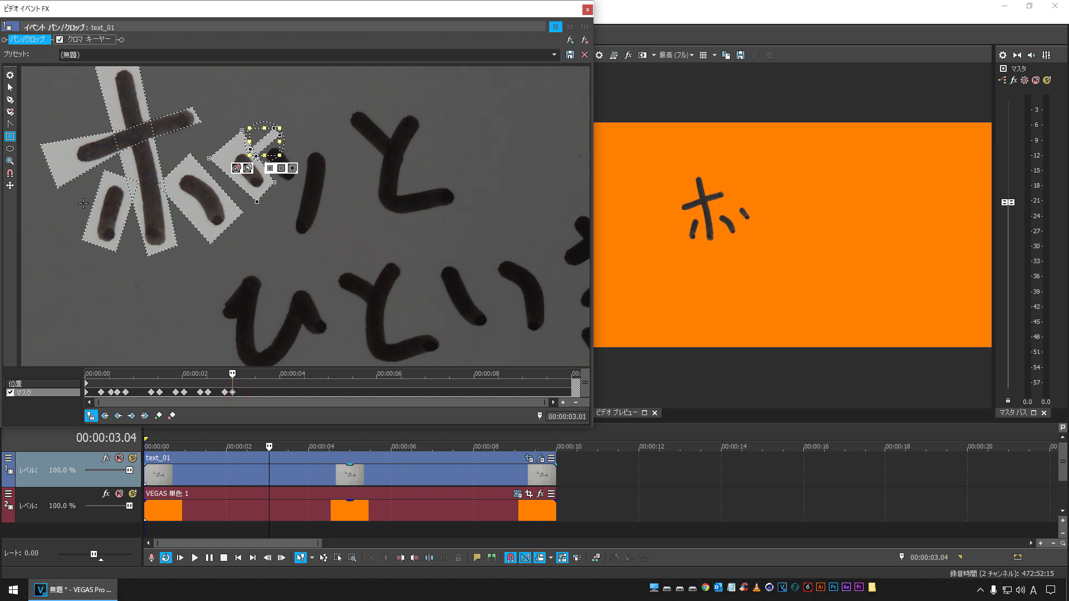
click(10, 87)
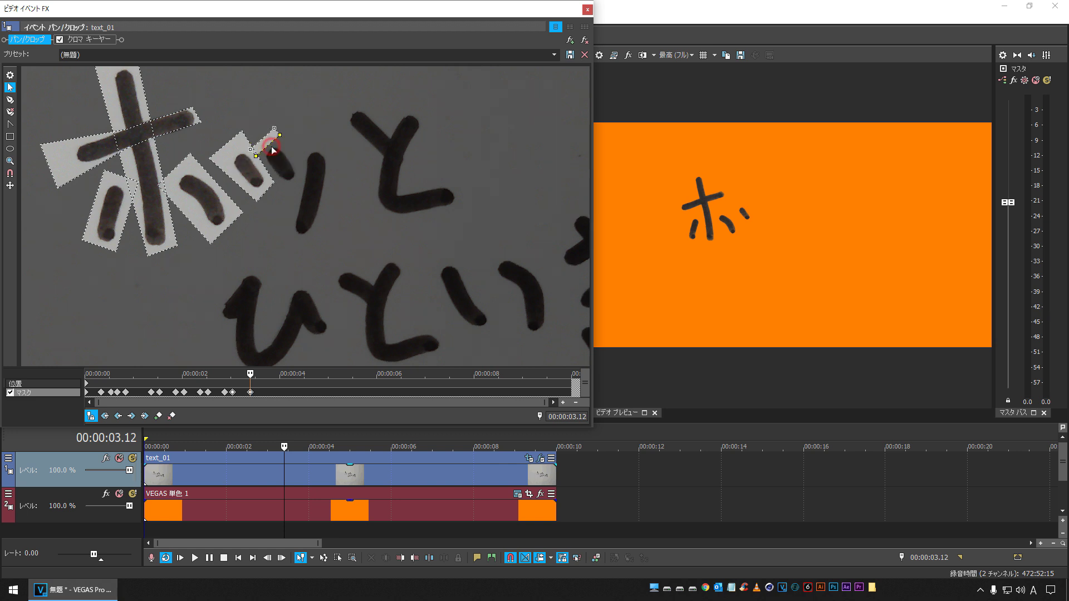
drag(280, 136, 305, 177)
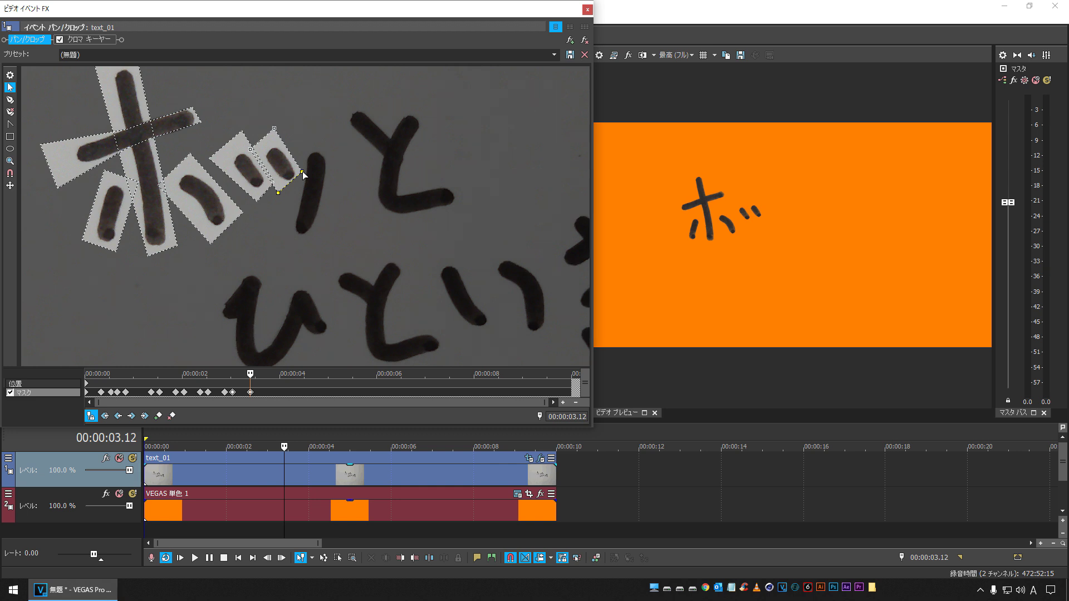
- At 00:00:03.17, draw a thin rectangular mask just above ッ's third stroke and tilt it slightly
click(250, 391)
click(10, 136)
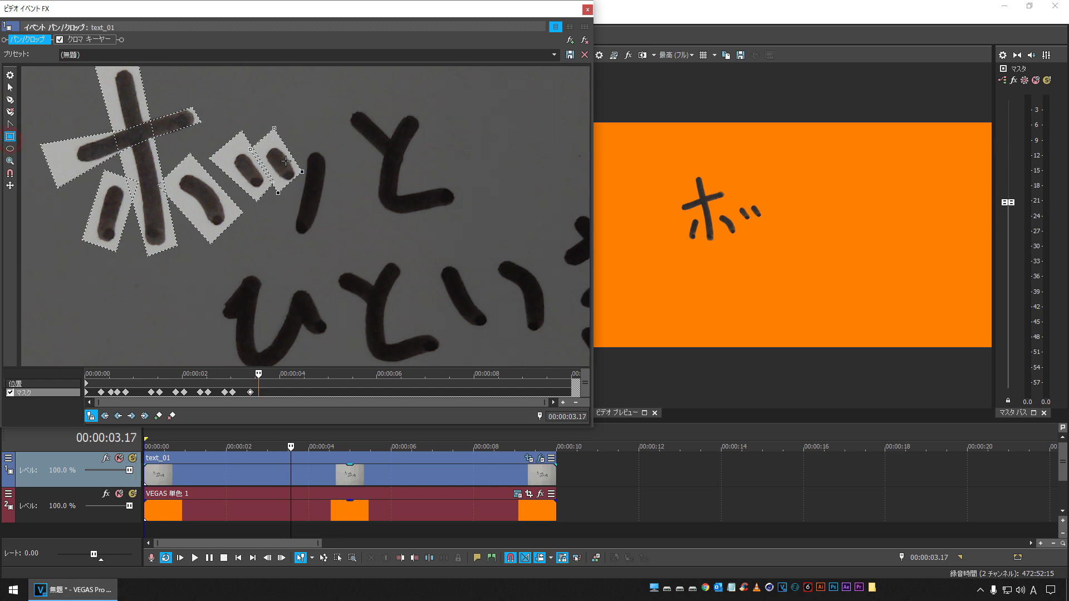
drag(299, 141, 345, 146)
- At 00:00:03.27, stretch the lower edge of the thin mask down over ッ's whole third stroke
click(260, 394)
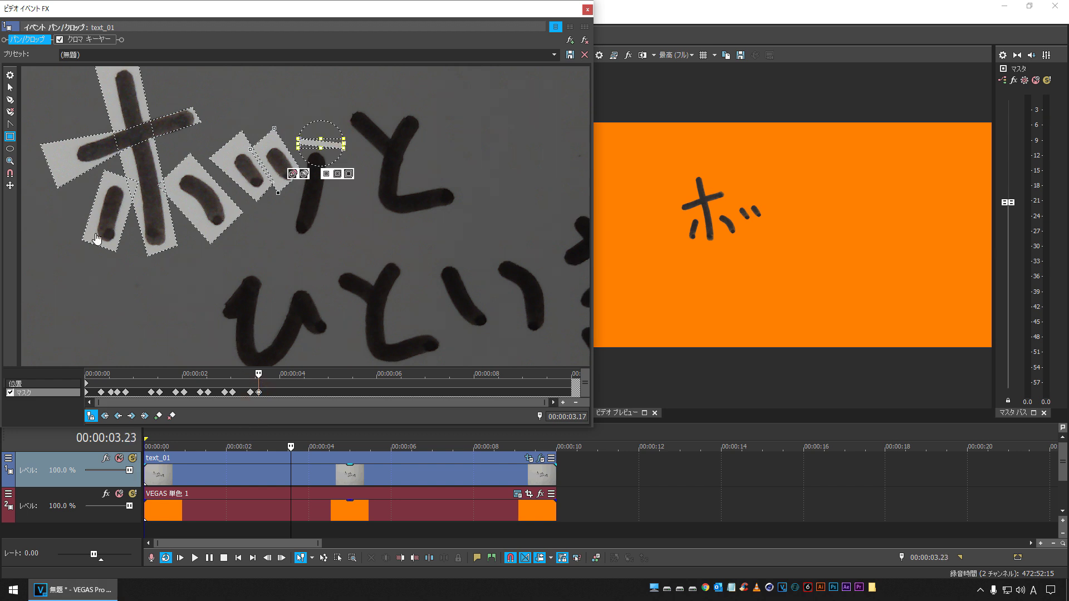
click(10, 87)
click(344, 220)
click(322, 145)
drag(342, 149, 326, 246)
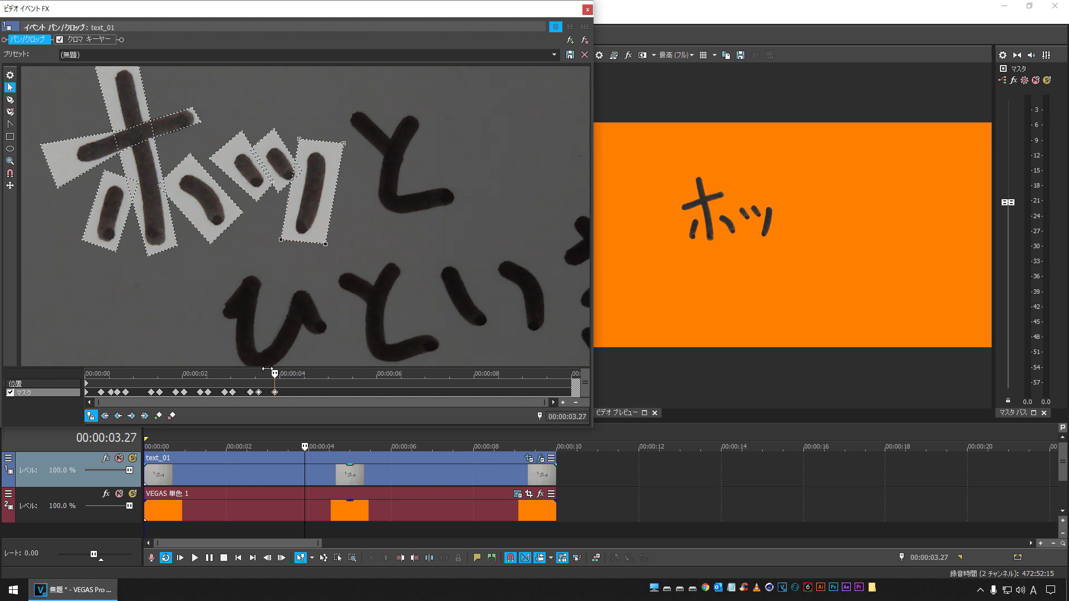
- Play back the animation of ッ's strokes from 00:00:02.01
click(227, 531)
key(space)
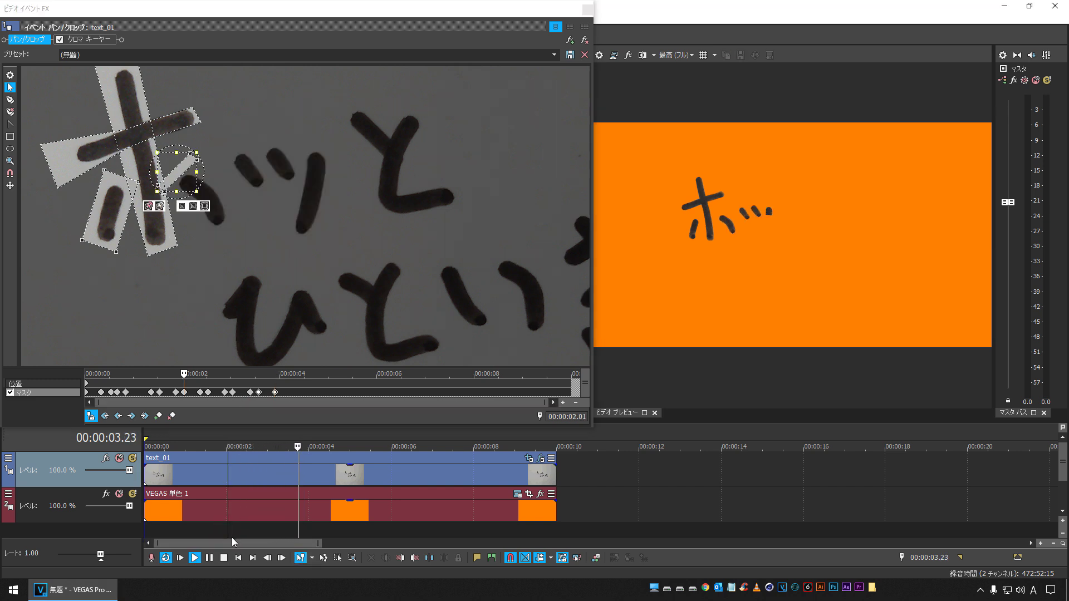
- Move the last mask keyframe of ッ's third stroke out to 00:00:04.03
key(space)
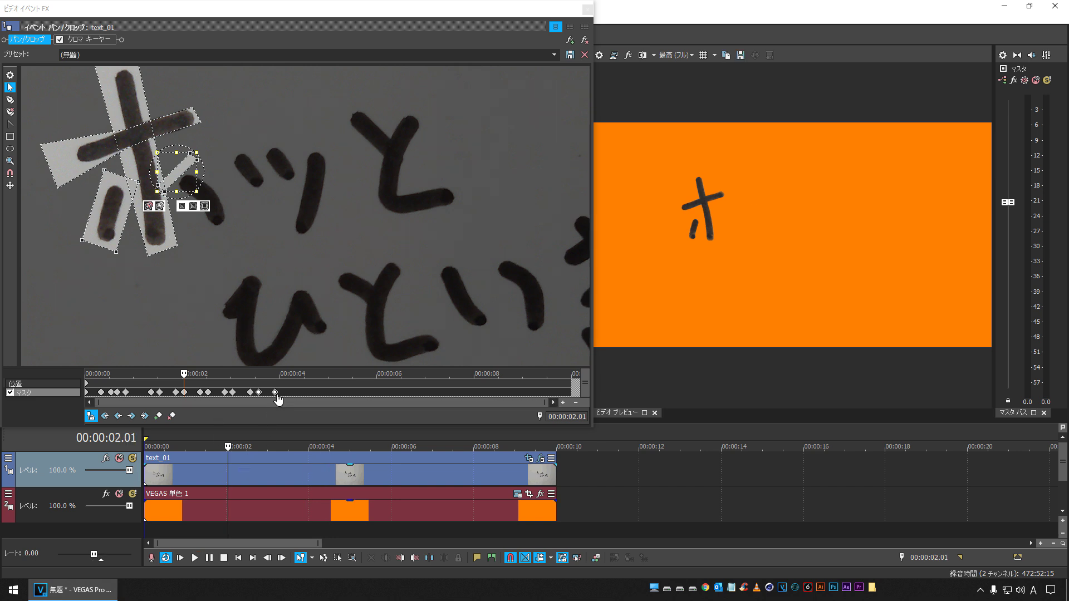
drag(275, 393, 281, 394)
key(ctrl+z)
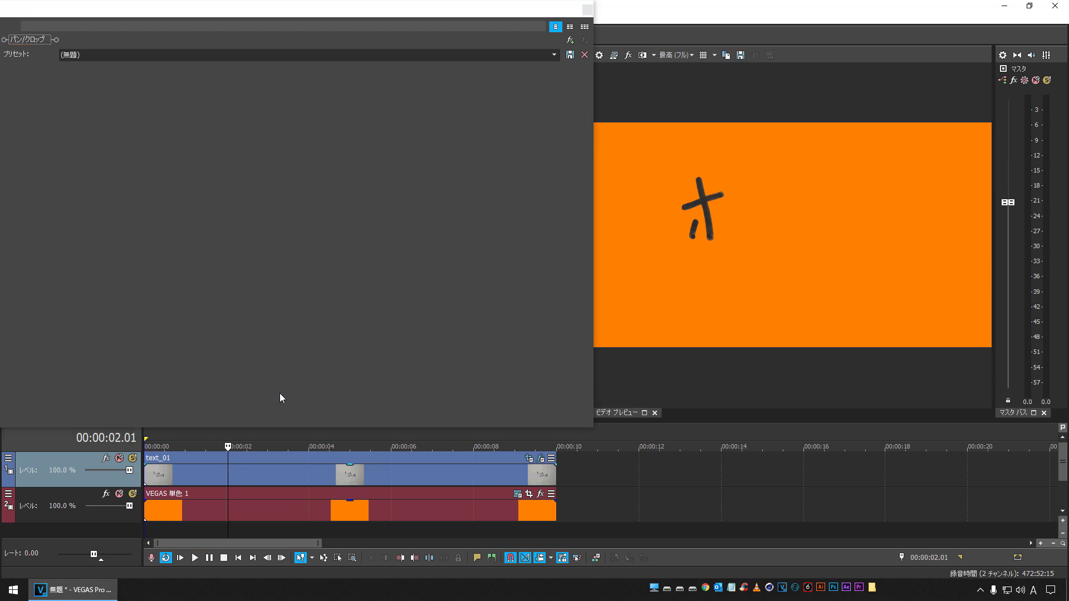
click(275, 393)
drag(275, 393, 284, 393)
- Play back the animation of ッ's strokes from 00:00:02.11
click(241, 525)
key(space)
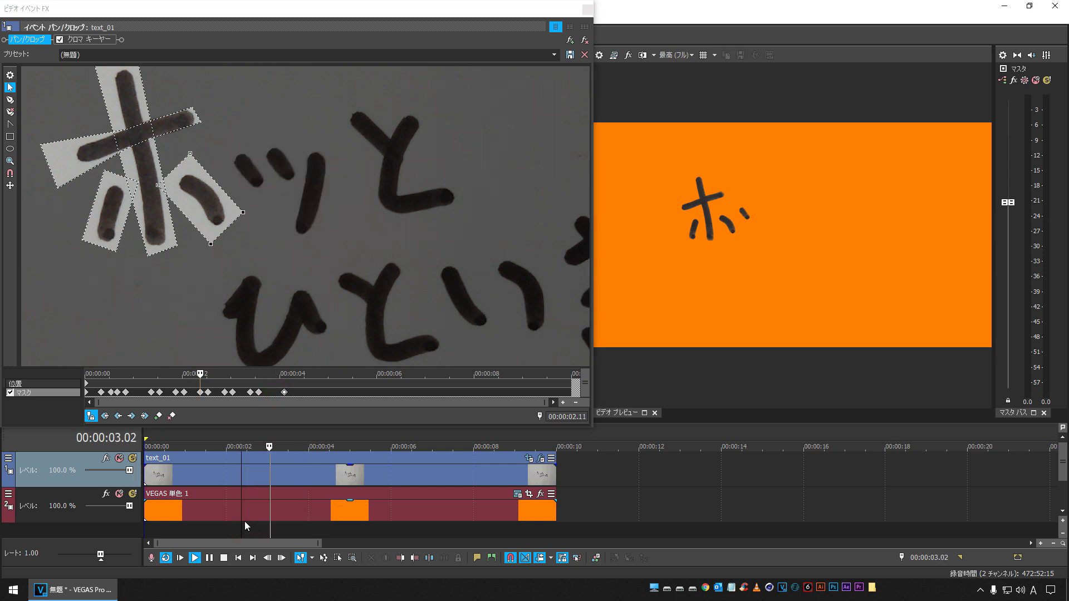
key(space)
key(space)
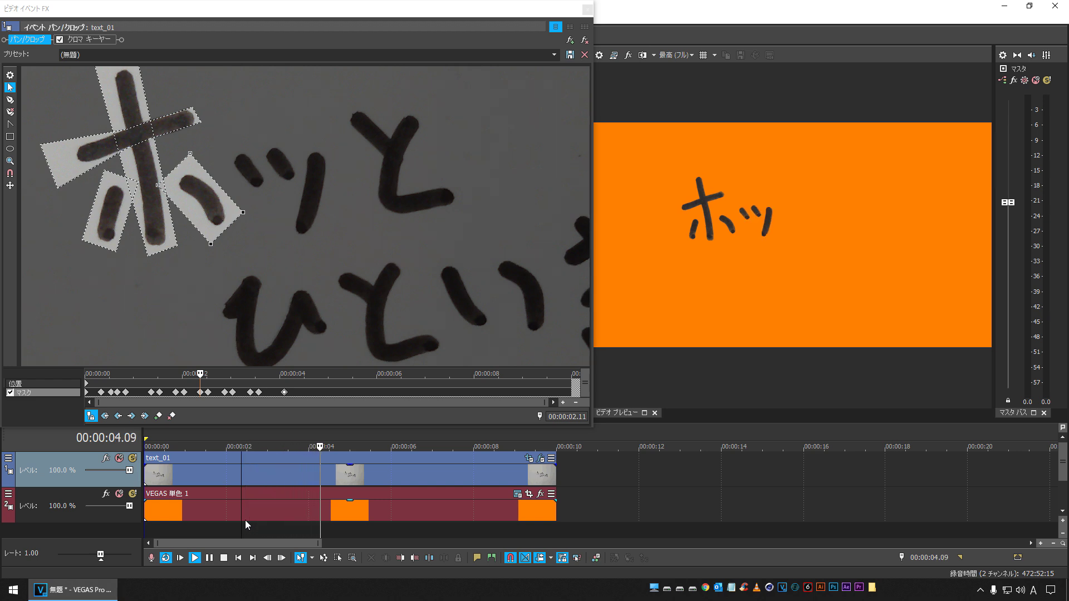
key(space)
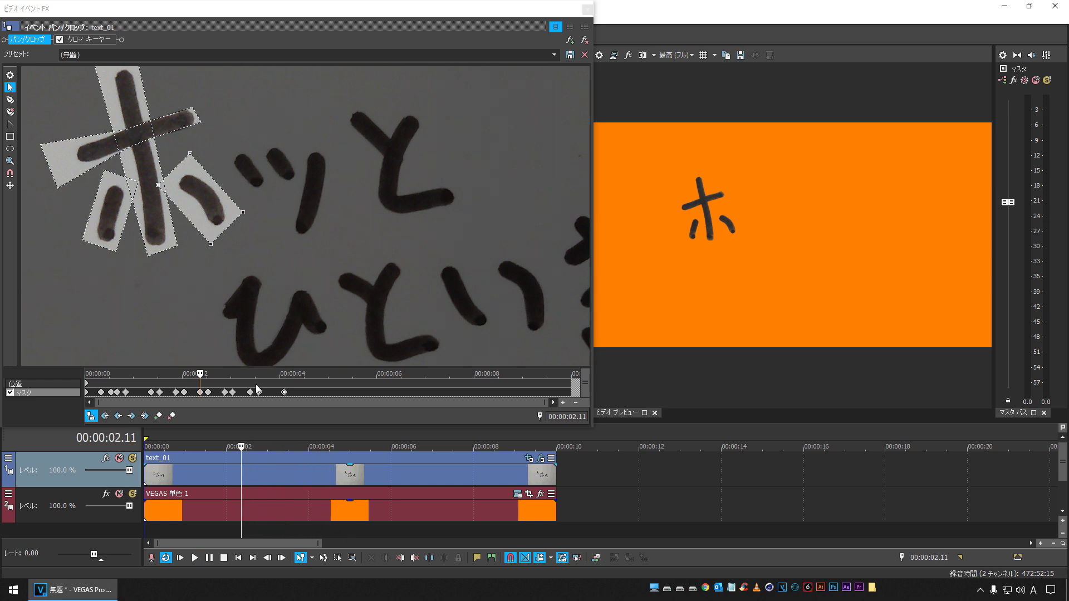
- At 00:00:04.08, draw a thin rectangular mask just above the upper row's と first stroke and tilt it diagonally
click(284, 393)
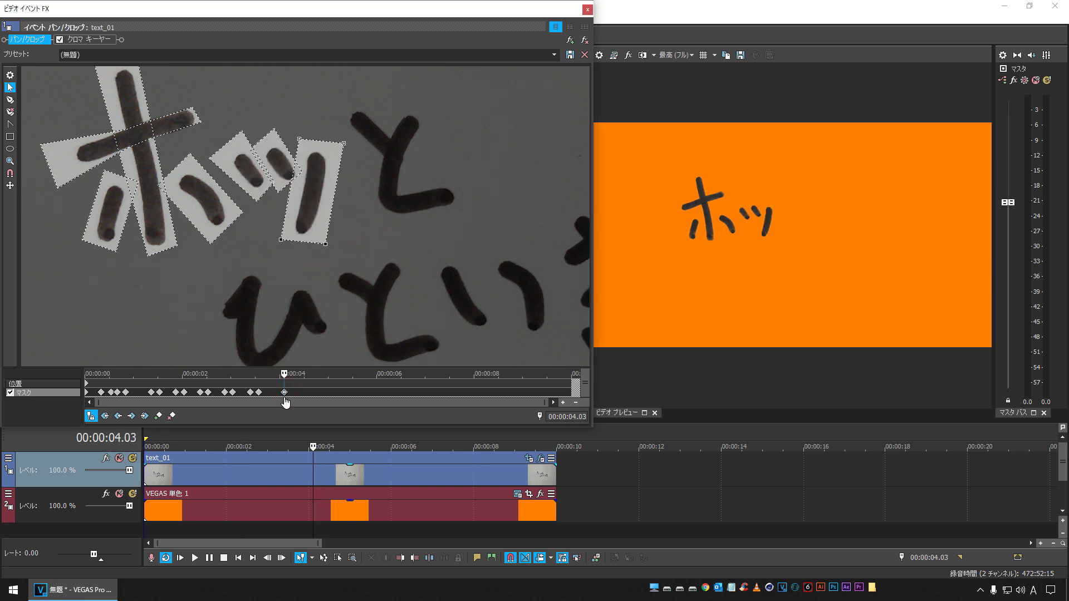
key(Right)
key(Right)
key(Right)
click(10, 137)
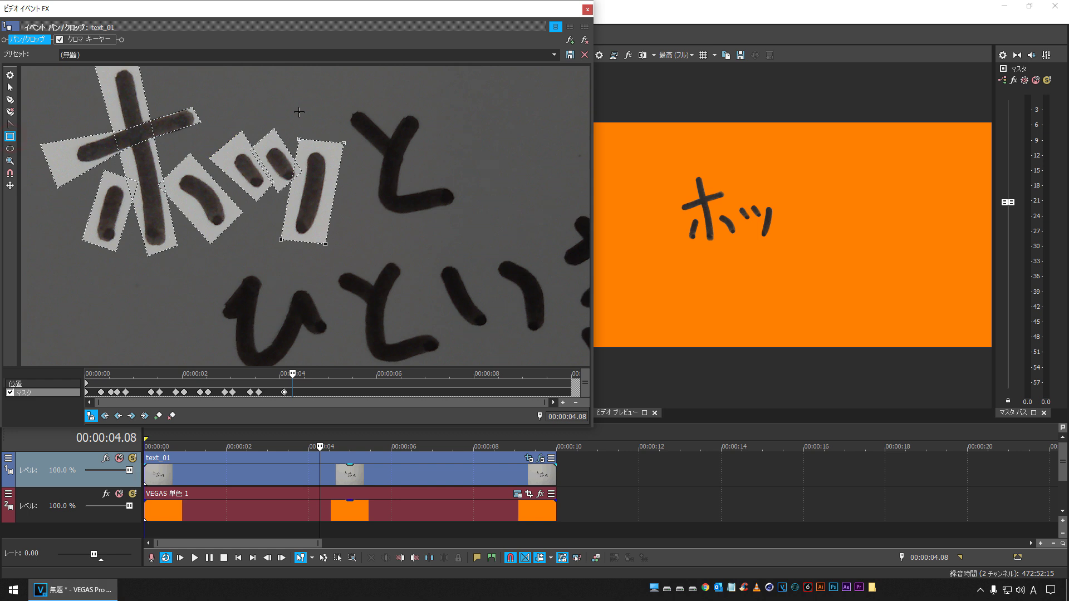
mouse_move(335, 91)
mouse_down()
mouse_move(376, 101)
mouse_move(333, 86)
mouse_move(327, 95)
mouse_move(354, 97)
mouse_move(346, 108)
mouse_up()
click(346, 108)
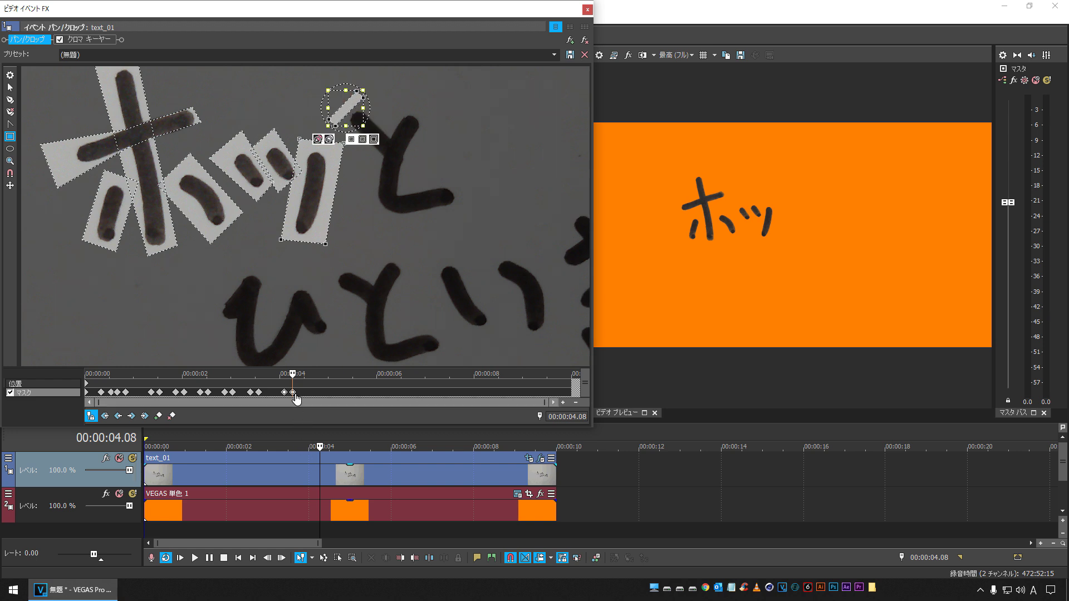
- At 00:00:04.18, stretch the thin mask's lower edge down over と's first stroke to where it meets the second
key(Right)
key(Right)
key(Right)
key(Right)
key(Right)
key(Right)
key(Right)
key(Right)
key(Right)
key(Right)
click(10, 87)
click(410, 103)
click(357, 106)
mouse_move(358, 109)
mouse_down()
mouse_move(407, 140)
mouse_move(390, 142)
mouse_up()
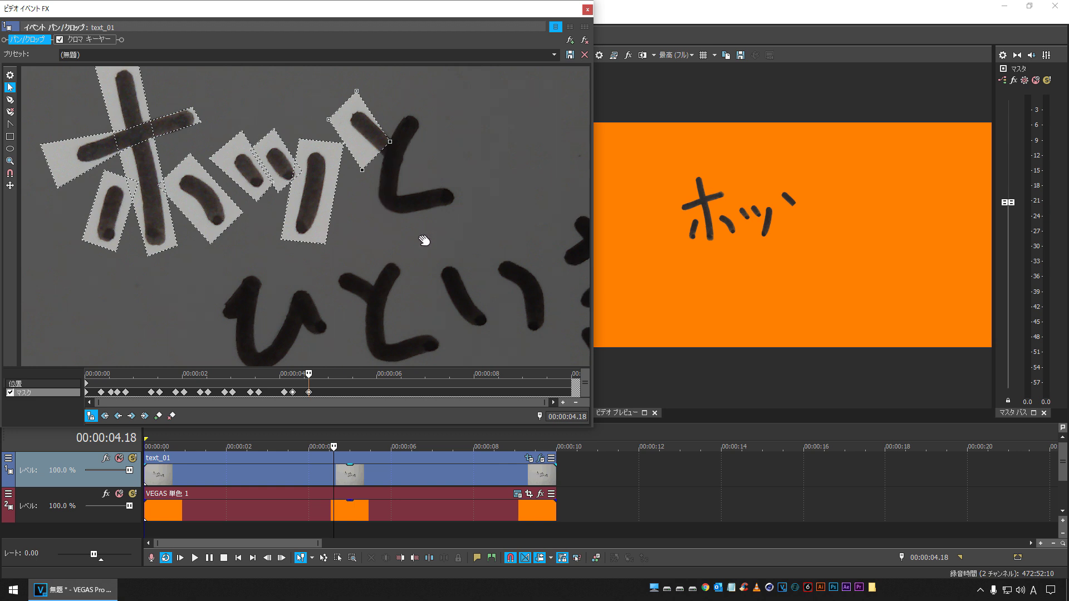
- Reshape the lower corner of と's first-stroke mask so its edge follows the second stroke without uncovering it
click(378, 158)
mouse_move(377, 158)
mouse_down()
mouse_move(389, 143)
mouse_move(358, 160)
mouse_move(385, 164)
mouse_move(389, 144)
mouse_move(376, 161)
mouse_up()
drag(378, 162, 381, 163)
click(362, 170)
drag(362, 171, 363, 191)
click(364, 191)
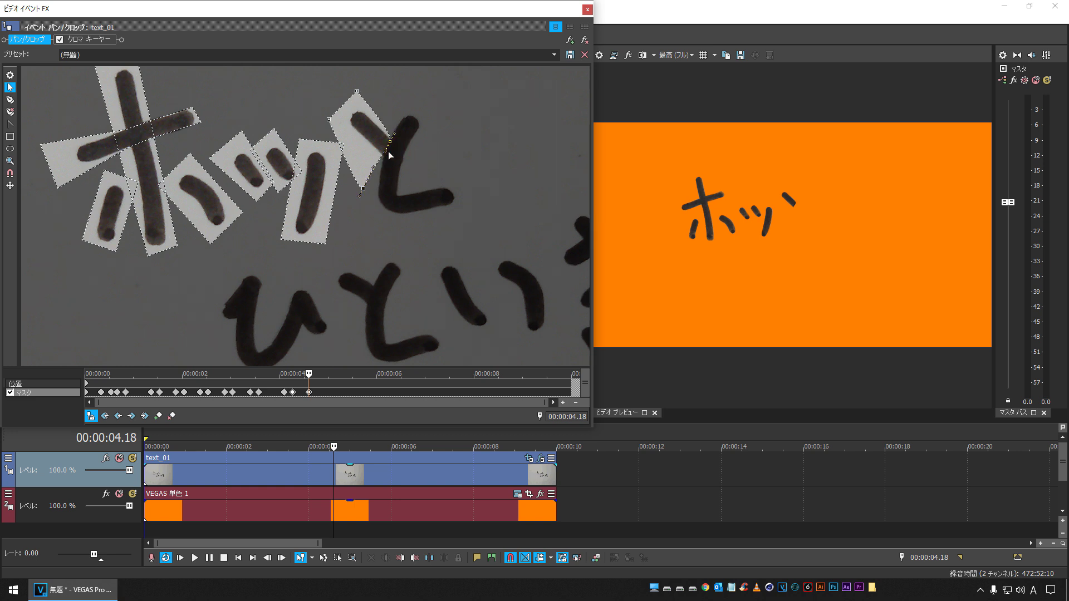
click(364, 188)
drag(375, 185, 385, 176)
click(383, 165)
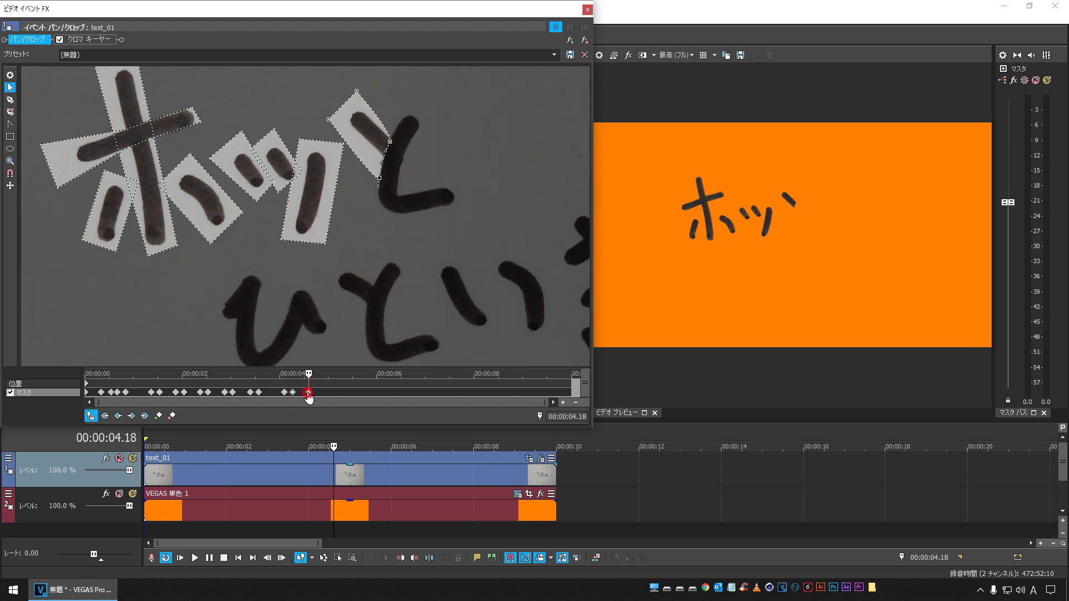
- At 00:00:04.23, draw a thin rectangular mask just above と's second stroke and rotate it to the stroke's slant
key(Right)
key(Right)
key(Right)
key(Right)
click(10, 137)
drag(406, 89, 441, 103)
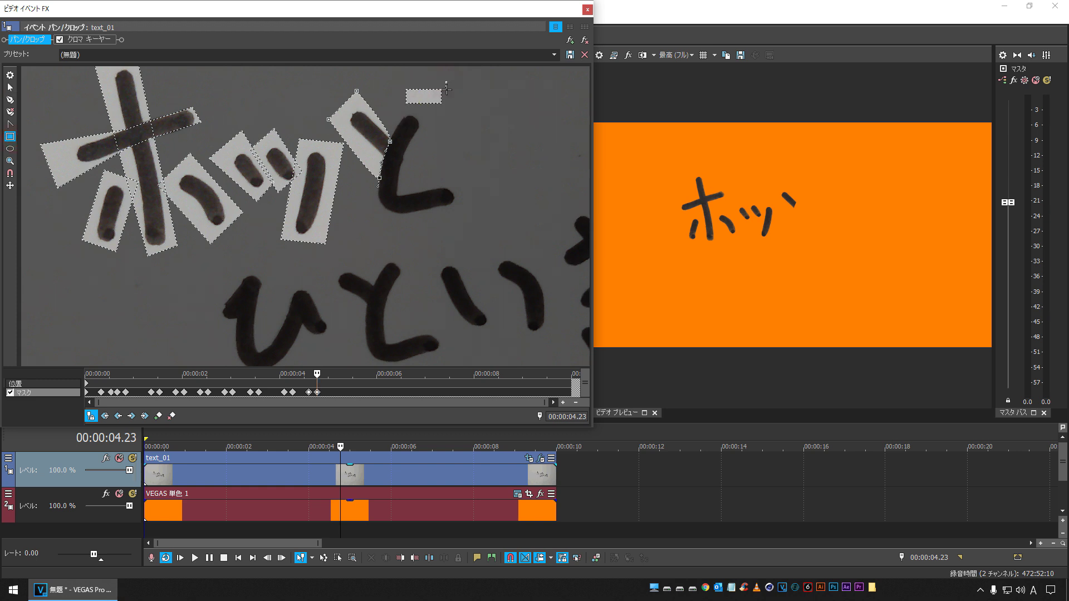
click(439, 91)
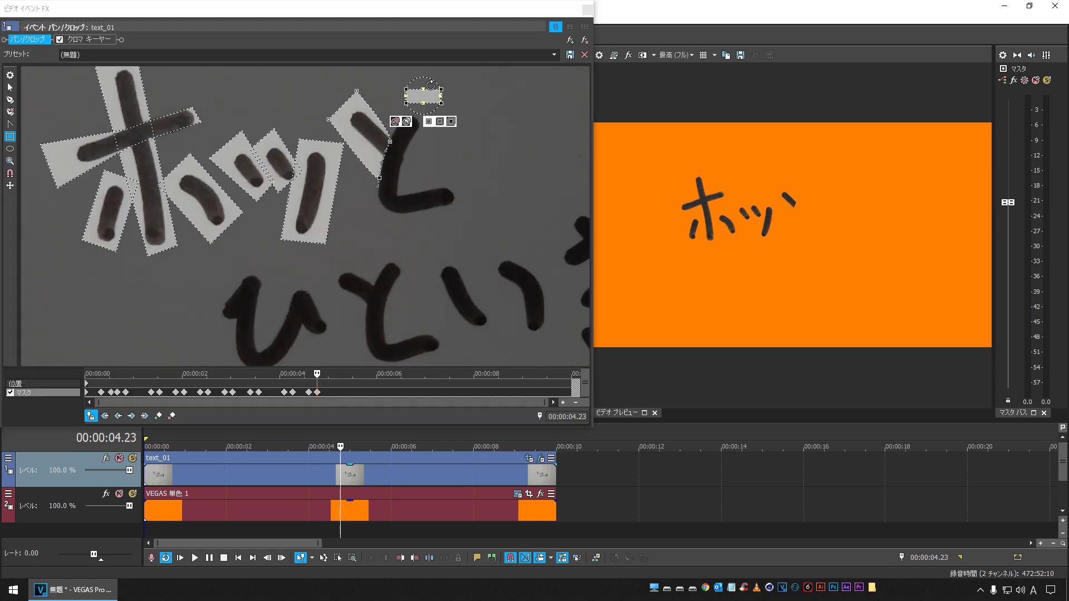
mouse_move(434, 81)
mouse_down()
mouse_move(445, 89)
mouse_move(431, 110)
mouse_up()
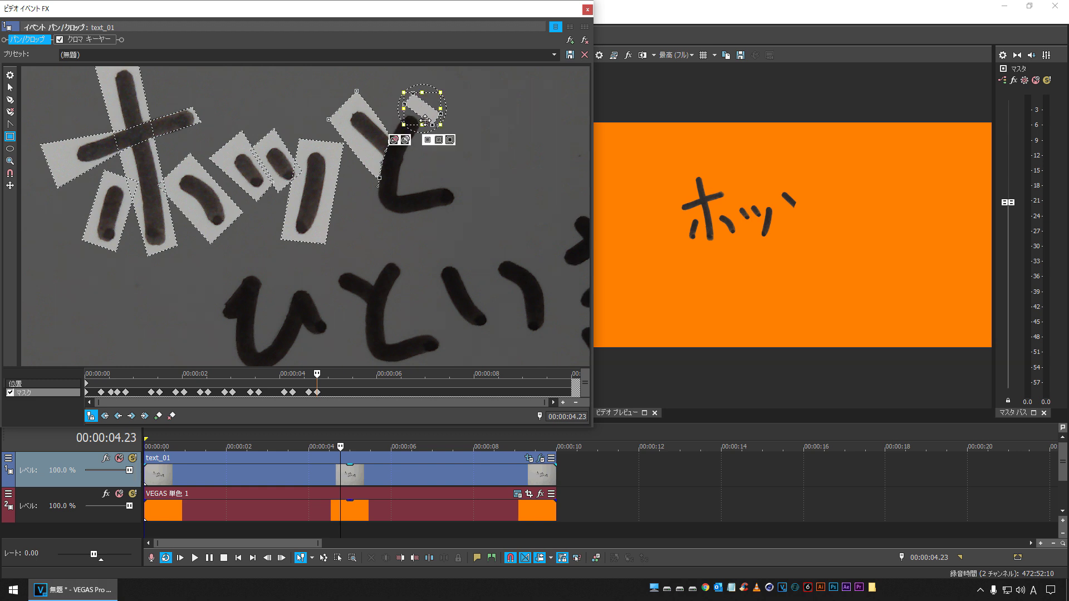
- At 00:00:05.03, stretch the thin mask's lower edge down over the upper part of と's second stroke
click(317, 393)
key(Right)
key(Right)
key(Right)
key(Right)
key(Right)
key(Right)
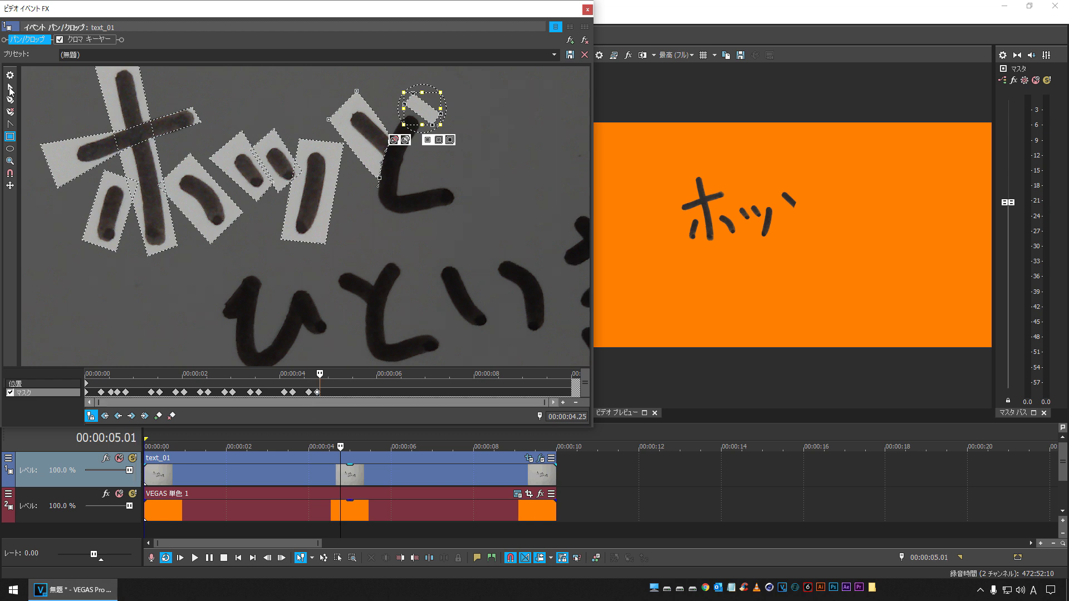
click(10, 87)
click(450, 173)
drag(409, 101, 436, 127)
drag(408, 160, 401, 190)
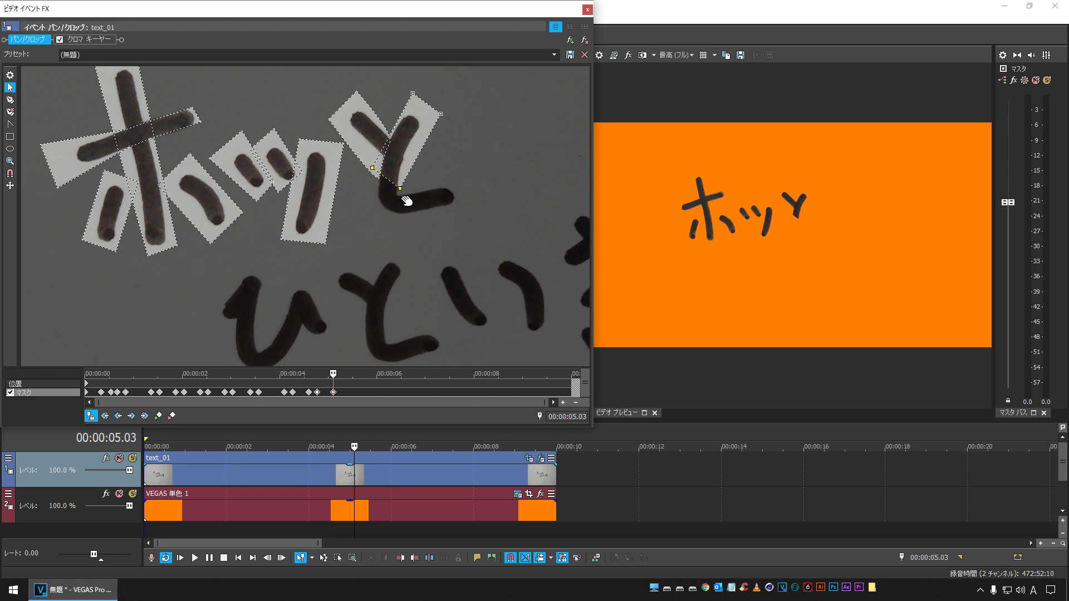
- At 00:00:05.13, add a point to the mask's lower edge and pull it down below the bend of と's second stroke
click(334, 393)
key(Right)
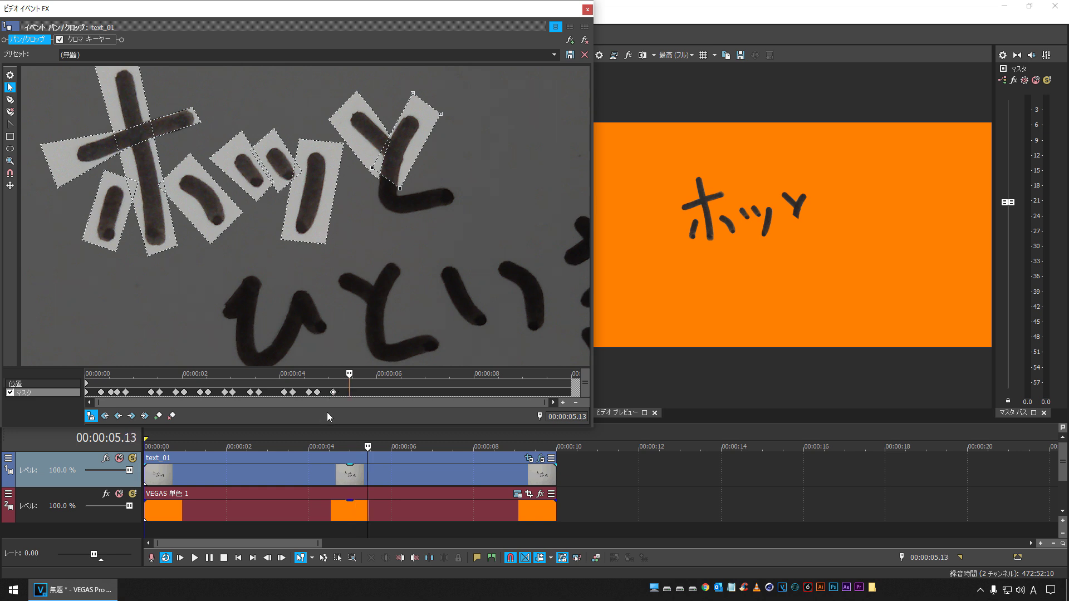
click(10, 102)
click(386, 178)
click(10, 87)
mouse_move(386, 180)
mouse_down()
mouse_move(388, 225)
mouse_move(380, 224)
mouse_up()
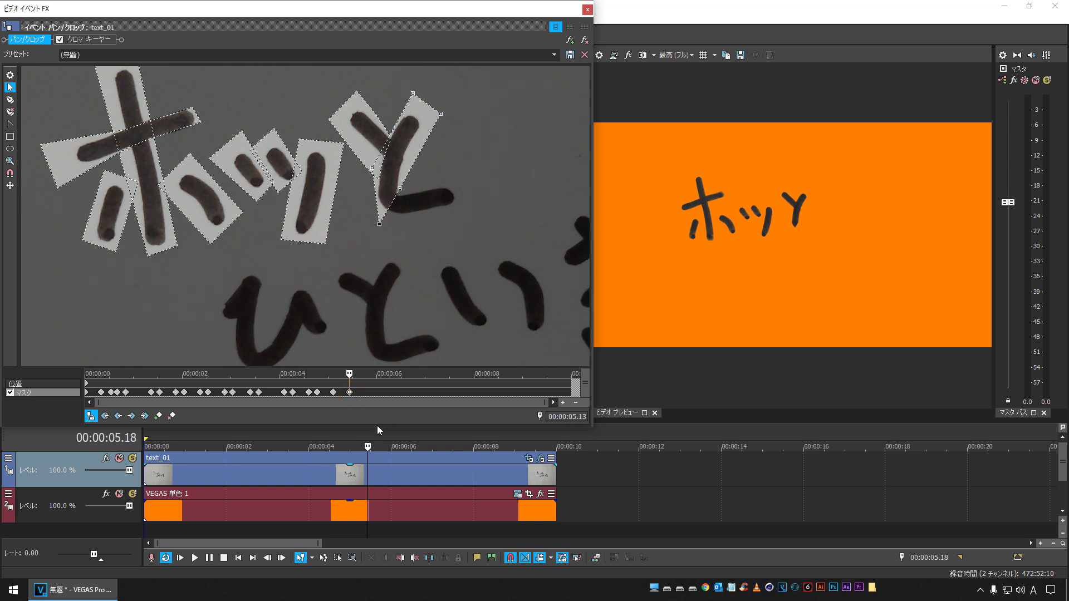
- At 00:00:05.23, add another mask point and extend the mask's edge past the end of と's second stroke
key(Right)
key(Right)
key(Right)
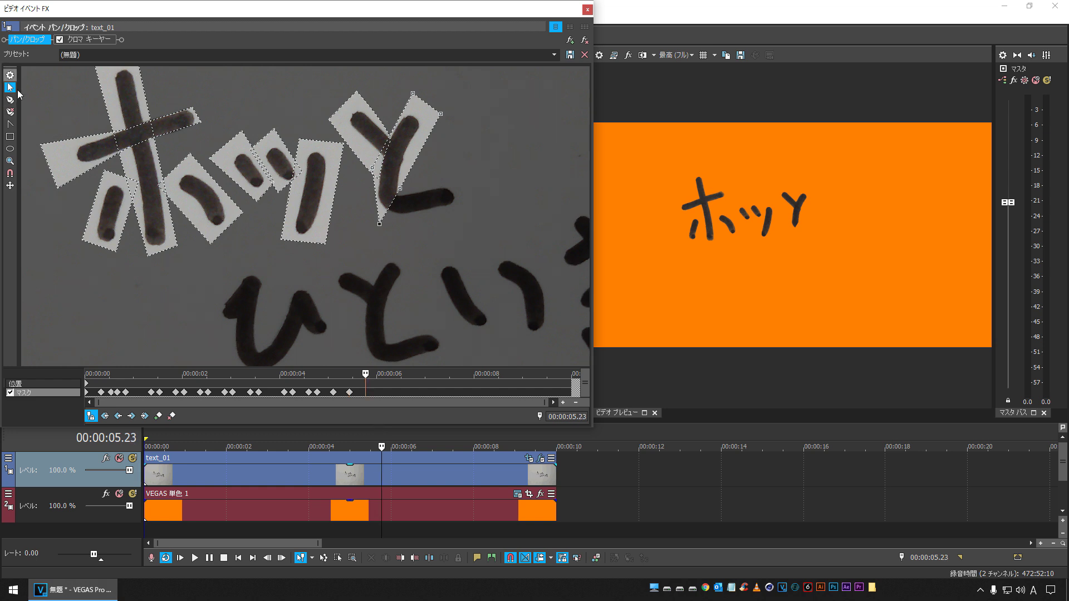
click(10, 101)
click(11, 87)
drag(386, 213, 463, 215)
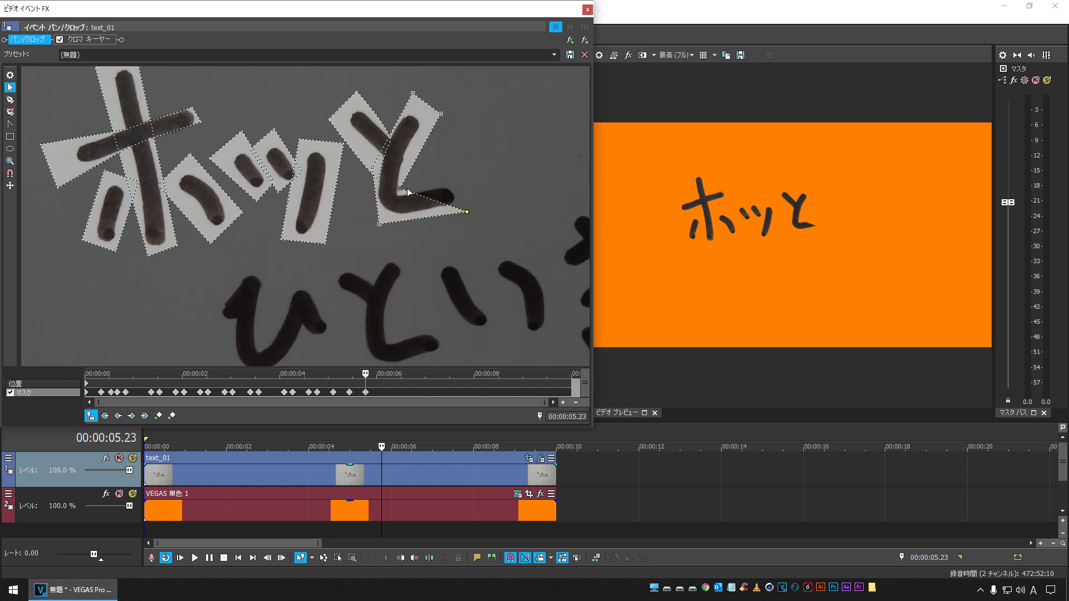
drag(400, 189, 461, 175)
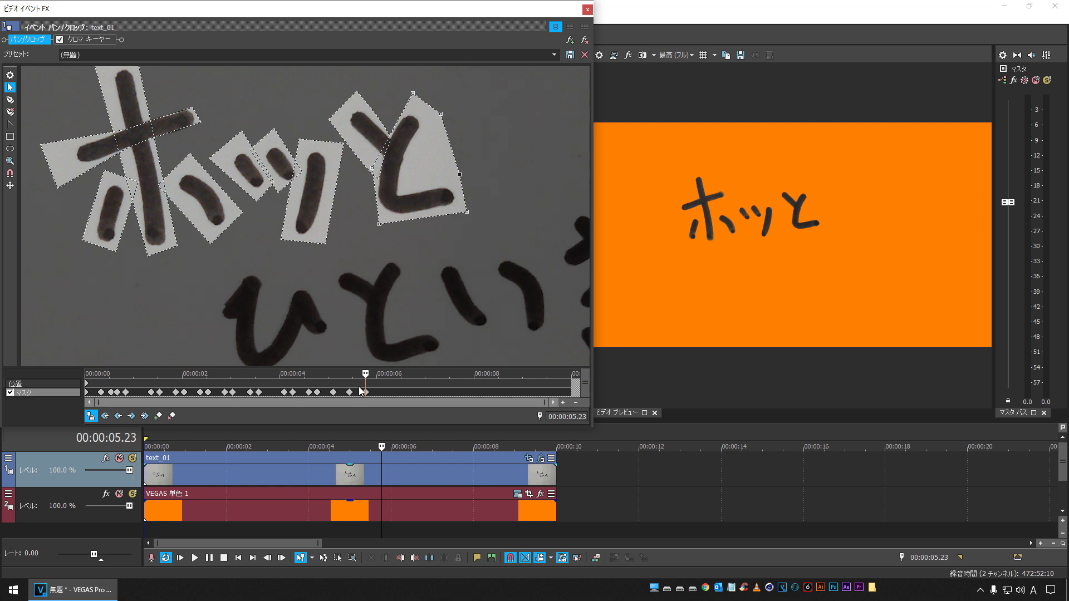
- At the 00:00:05.23 keyframe, pull the lower-right corner of と's second-stroke mask slightly further outward
mouse_move(364, 372)
mouse_down()
mouse_move(335, 373)
mouse_move(374, 372)
mouse_up()
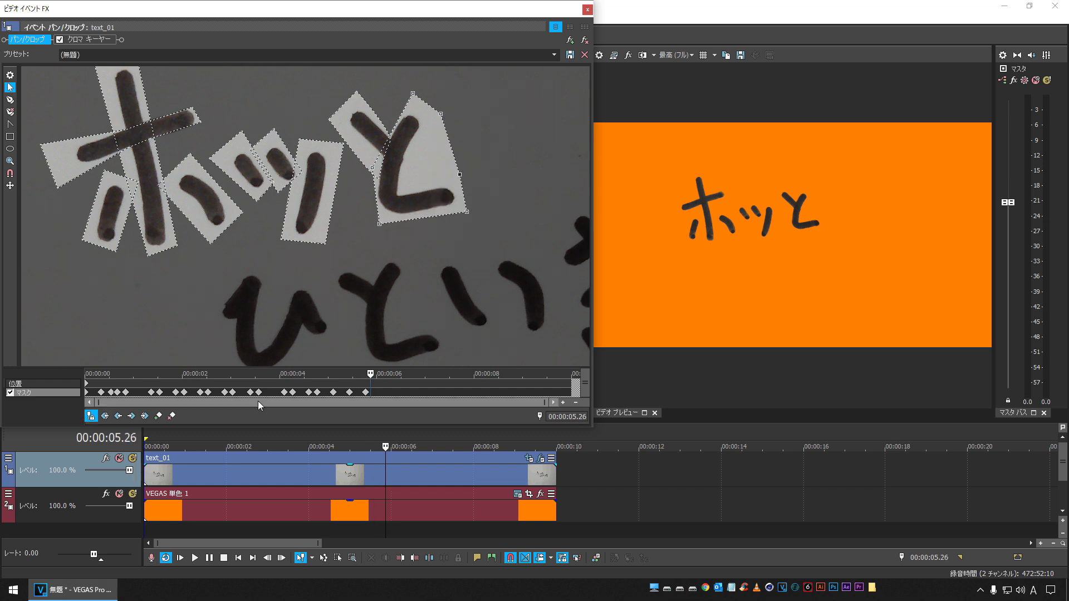
click(365, 393)
drag(467, 213, 468, 226)
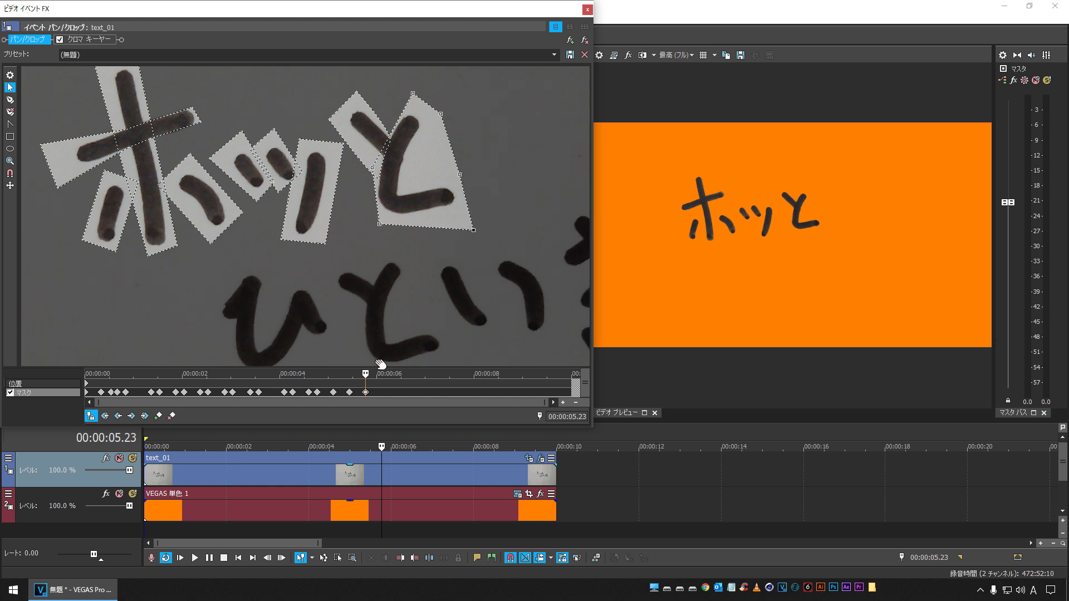
- Starting from 00:00:06.10, draw keyframed masks that uncover the strokes of ひ in the lower row
click(359, 374)
drag(359, 374, 401, 372)
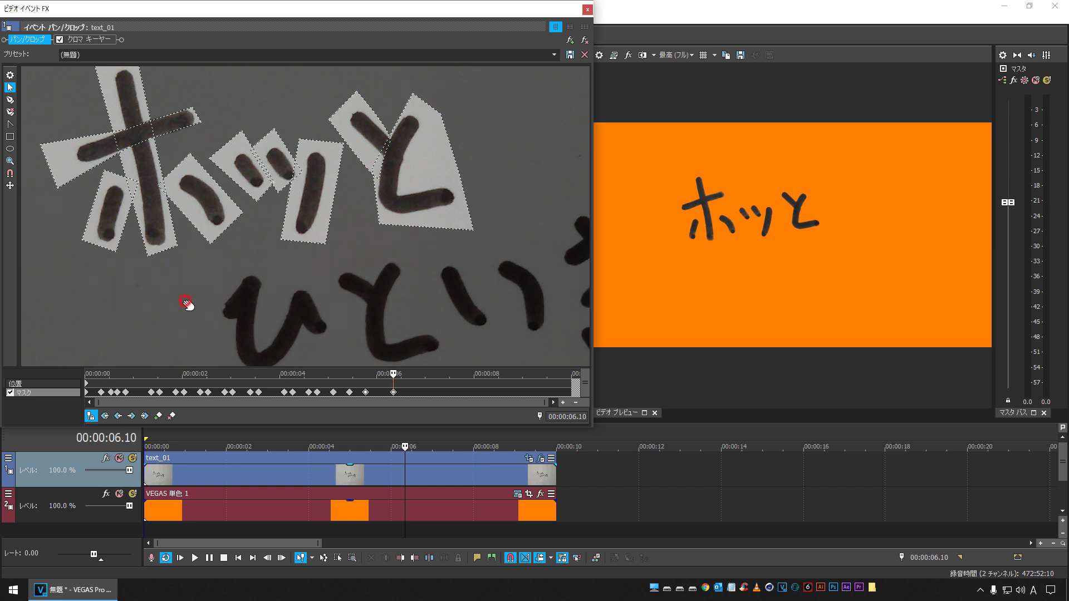
scroll(187, 304, down, 3)
click(9, 137)
mouse_move(134, 178)
mouse_down()
mouse_move(161, 196)
mouse_move(191, 267)
mouse_up()
drag(191, 195, 226, 267)
- From 00:00:08.01, extend keyframed masks over the strokes of the lower row's と
click(479, 382)
mouse_move(479, 383)
mouse_down()
mouse_move(498, 382)
mouse_move(419, 382)
mouse_move(473, 377)
mouse_up()
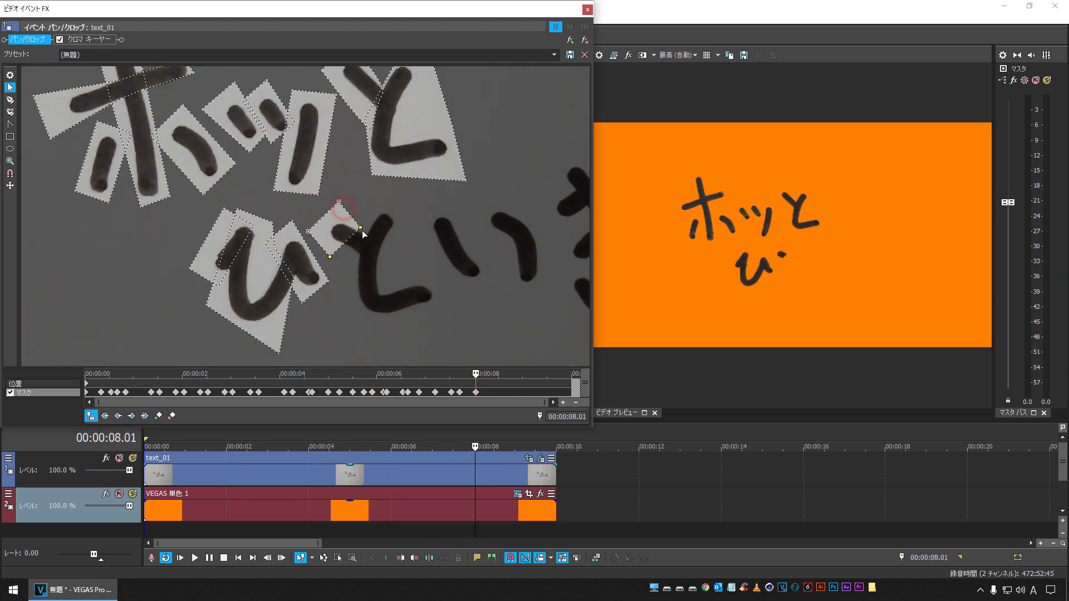
drag(363, 234, 417, 215)
drag(406, 281, 386, 351)
- At 00:00:10.21, extend the thin mask across き's first stroke by reshaping its points
click(11, 114)
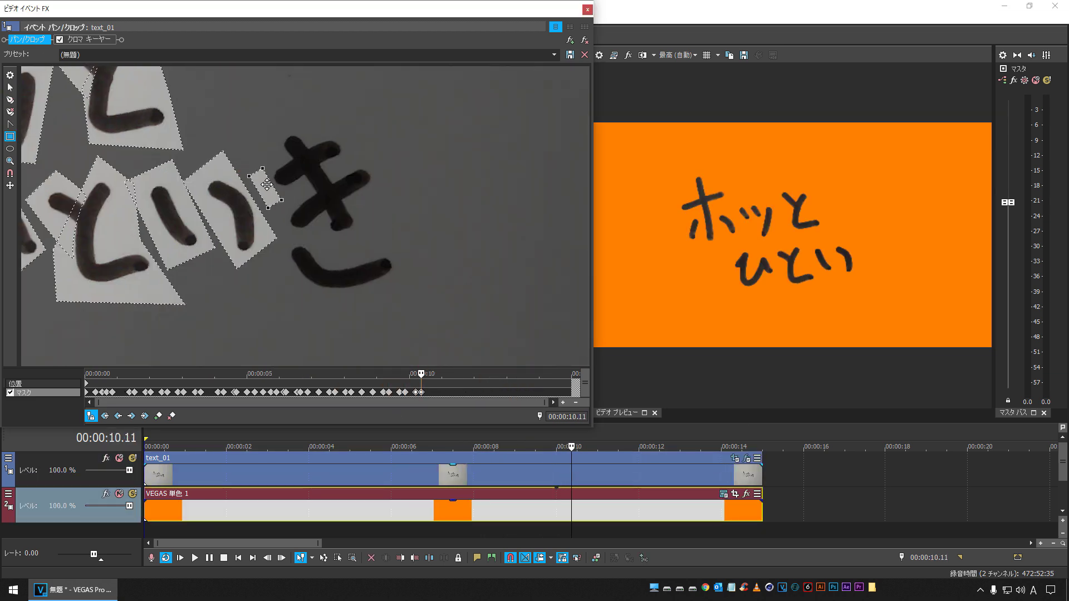
click(286, 157)
click(308, 146)
click(342, 132)
click(351, 149)
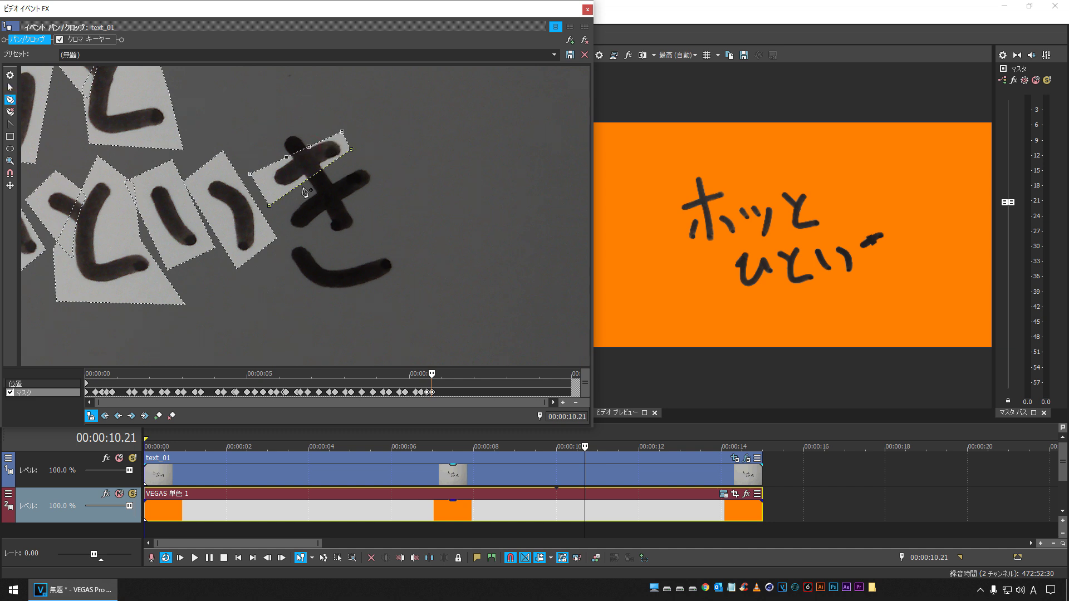
- Draw keyframed masks over the remaining strokes of き
mouse_move(346, 179)
mouse_down()
mouse_move(316, 196)
mouse_move(313, 259)
mouse_up()
click(10, 137)
click(10, 87)
- Play back the whole handwriting animation from the start, and close the Event Pan/Crop window
key(space)
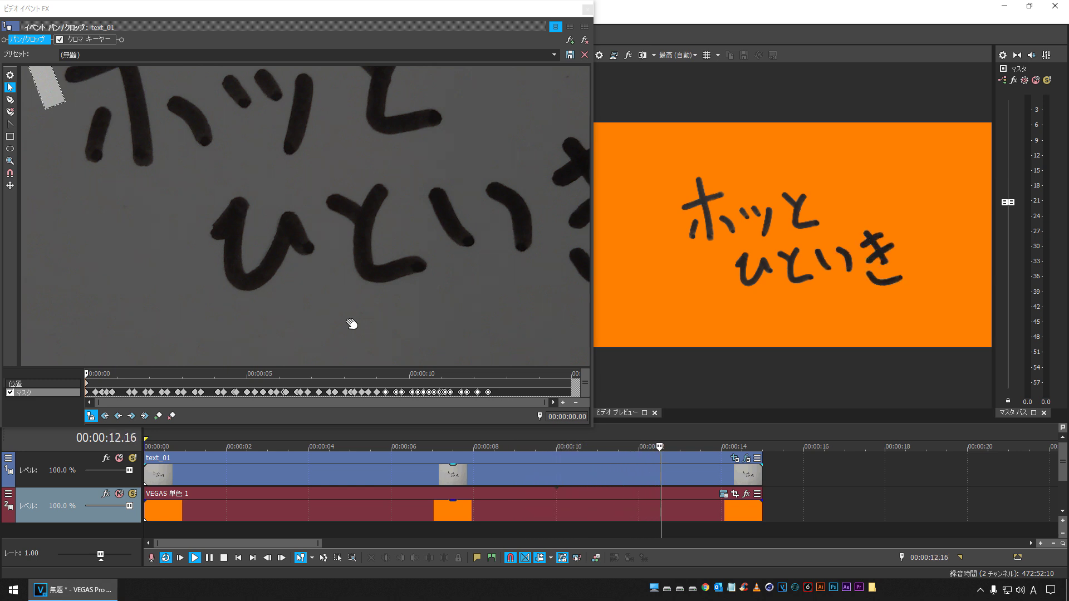
key(space)
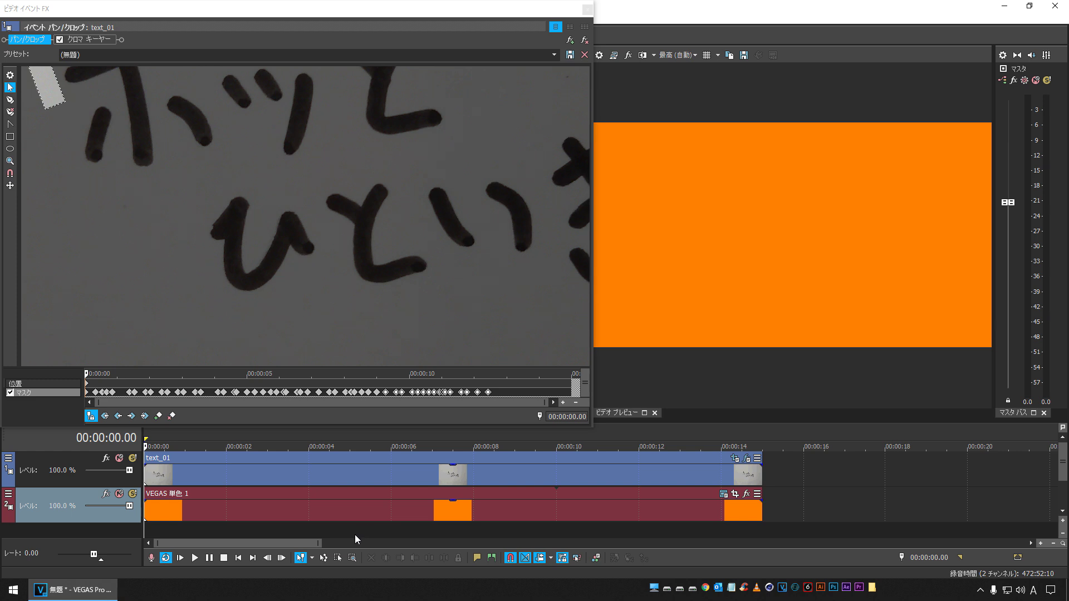
click(588, 9)
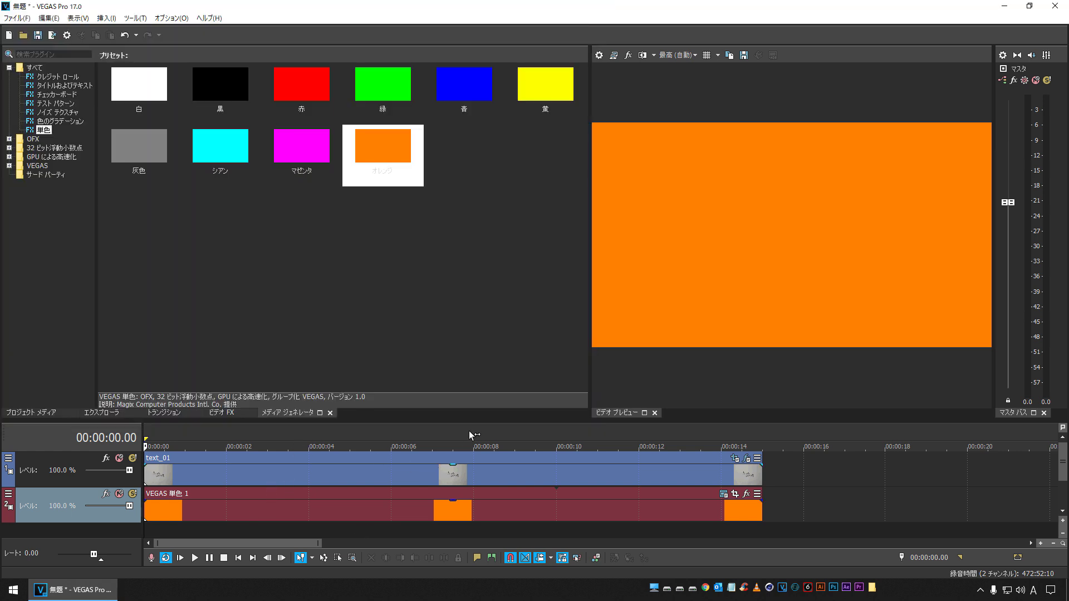
- Enlarge the timeline area and play back the handwriting from 00:00:04.25
drag(481, 422, 508, 299)
click(343, 440)
key(space)
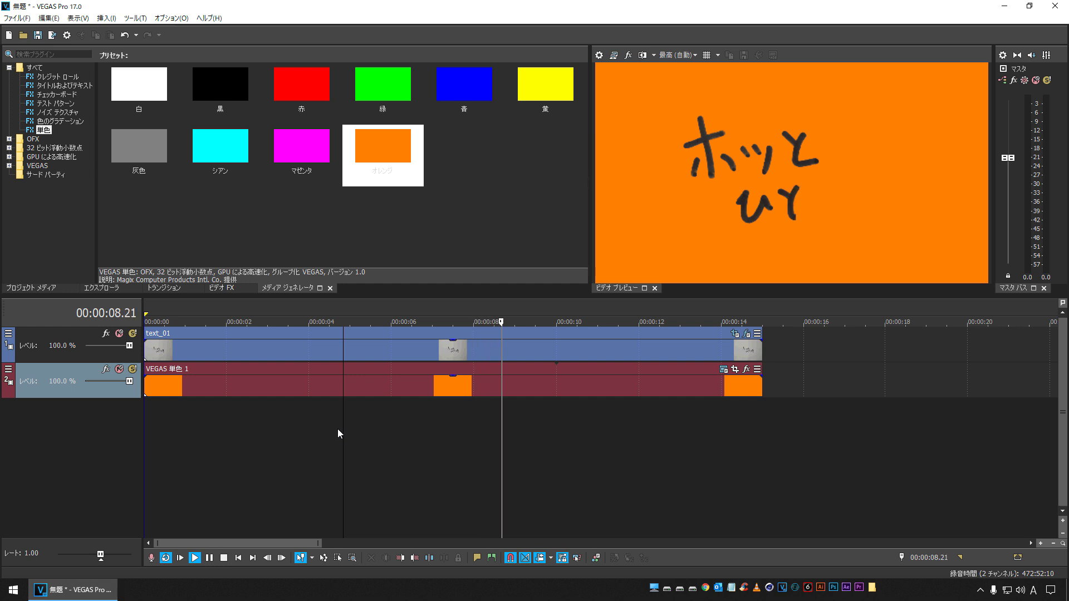
key(space)
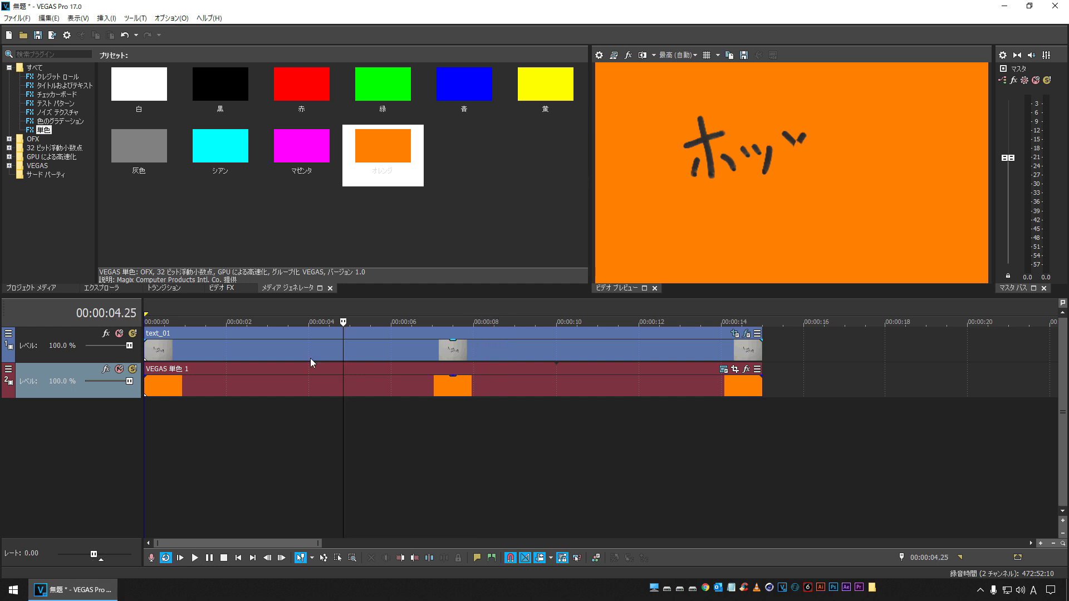
- Place the COFFE_01 image on a new track below the others and delete the orange solid color track
click(30, 288)
click(214, 149)
drag(165, 105, 149, 425)
click(51, 372)
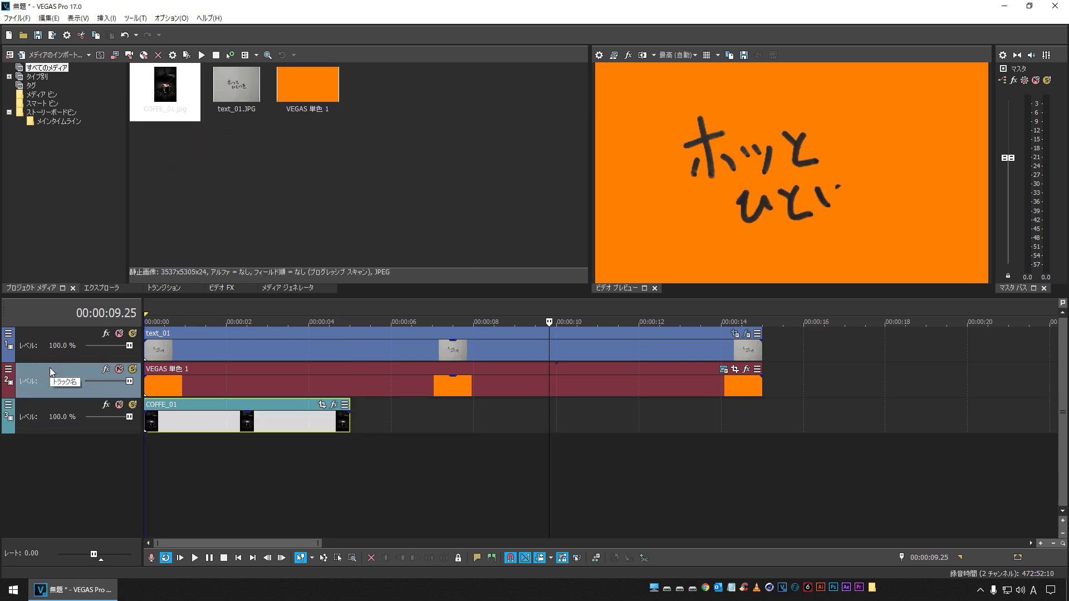
key(Delete)
- Extend the COFFE_01 event to the end of text_01 and open its Pan/Crop settings at 00:00:05.26
drag(349, 381, 762, 381)
click(386, 447)
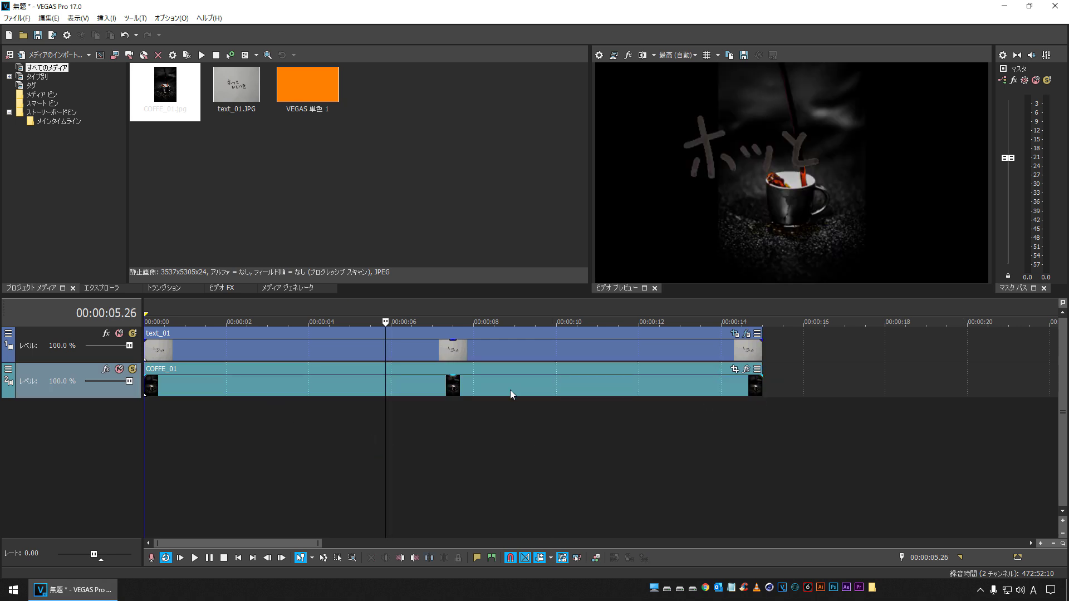
click(734, 368)
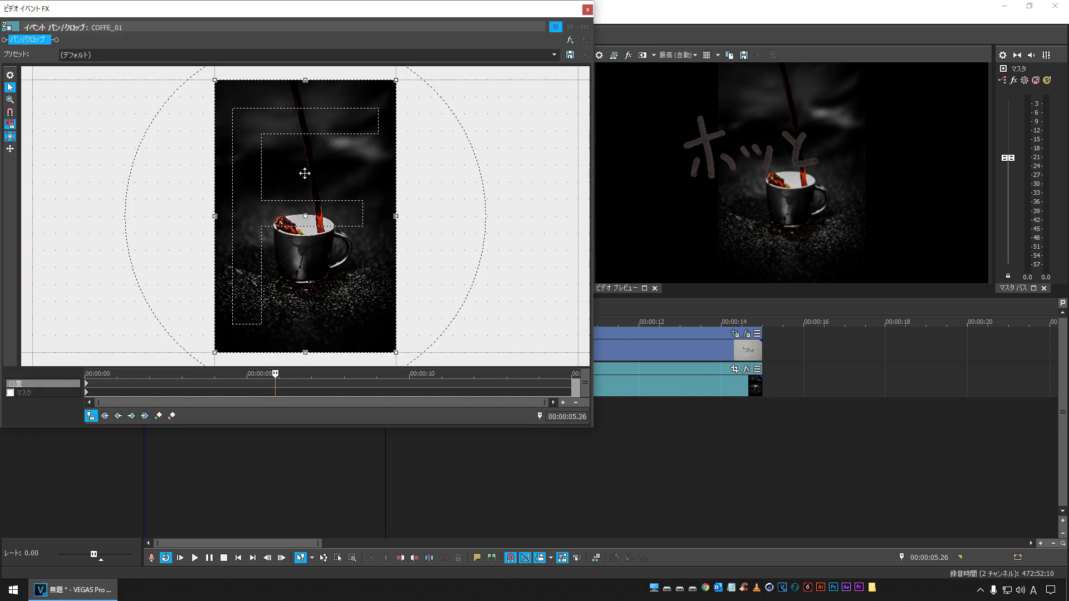
- Crop COFFE_01 to the 16:9 Widescreen TV aspect ratio, moving the crop frame down to centre on the cup
click(554, 55)
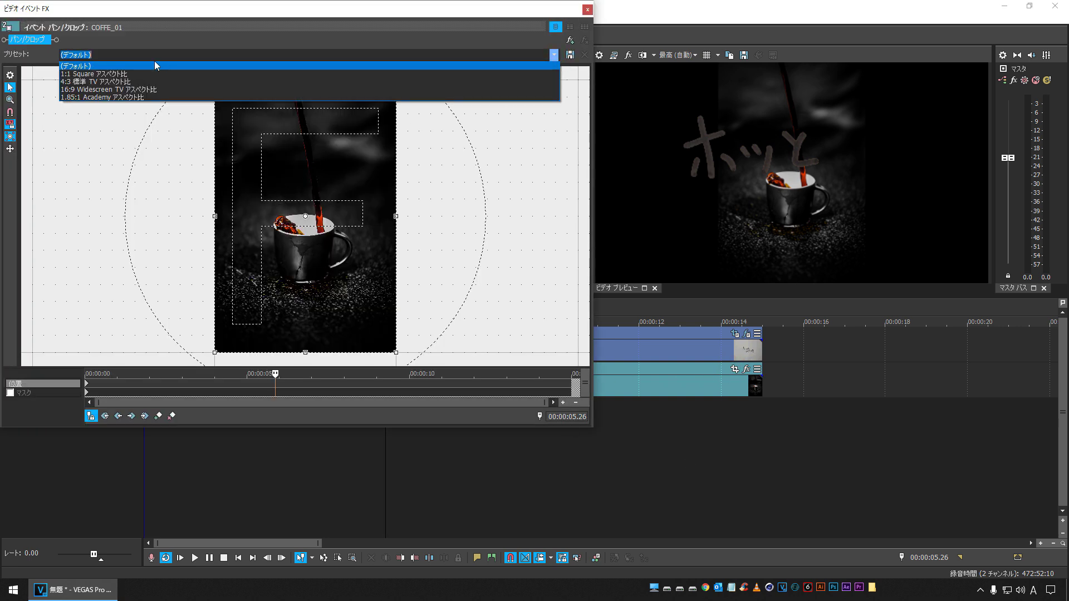
click(103, 90)
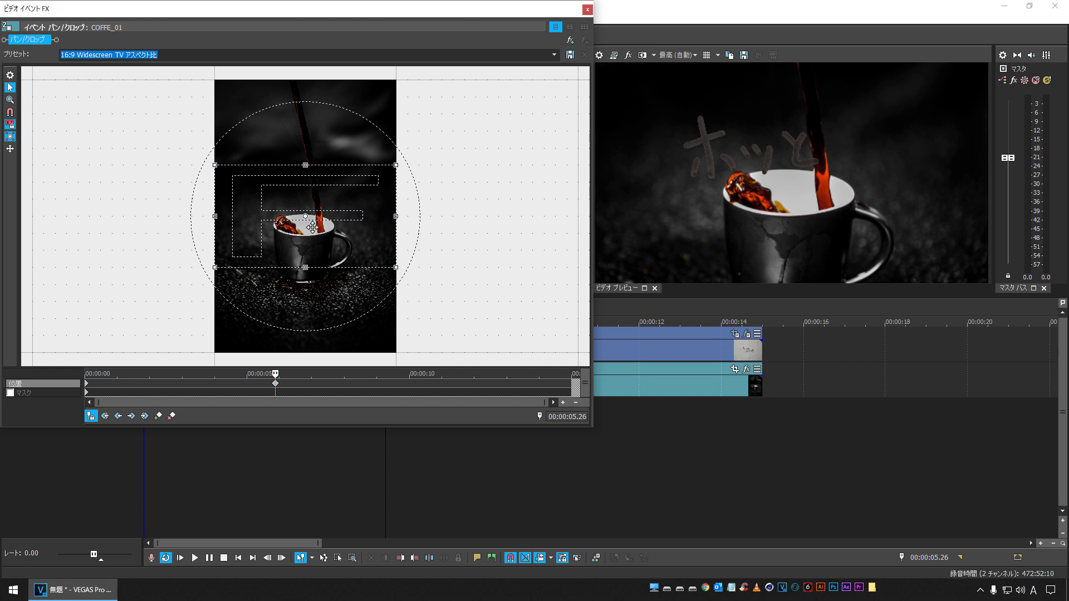
click(267, 243)
drag(303, 234, 302, 271)
drag(302, 235, 303, 236)
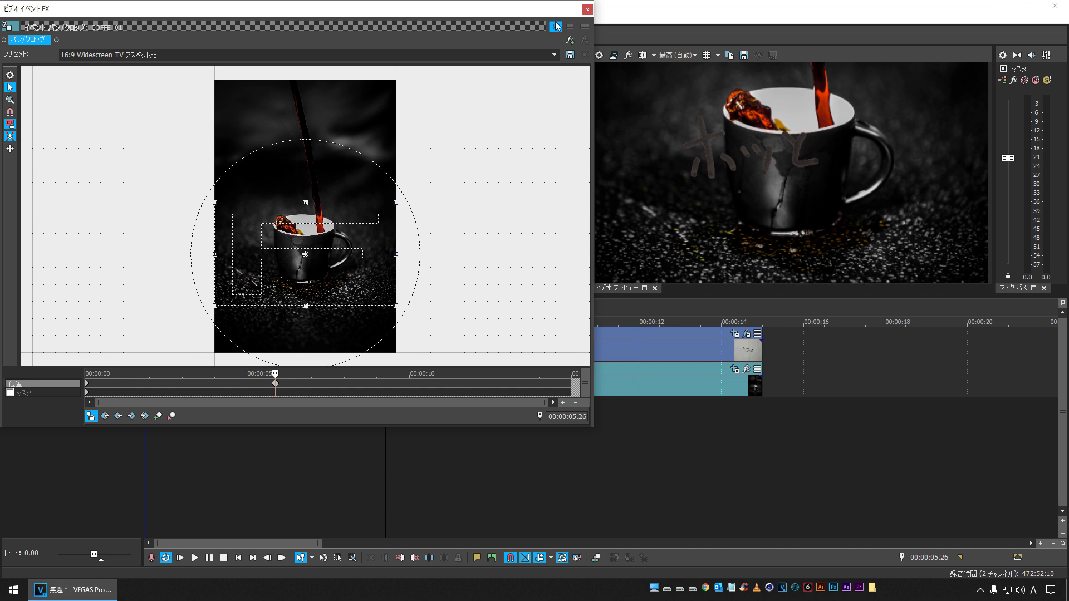
click(587, 10)
- Make COFFE_01's 16:9 crop constant from 00:00:00.00 by removing the position change at 00:00:05.26, and close its Pan/Crop settings
click(323, 433)
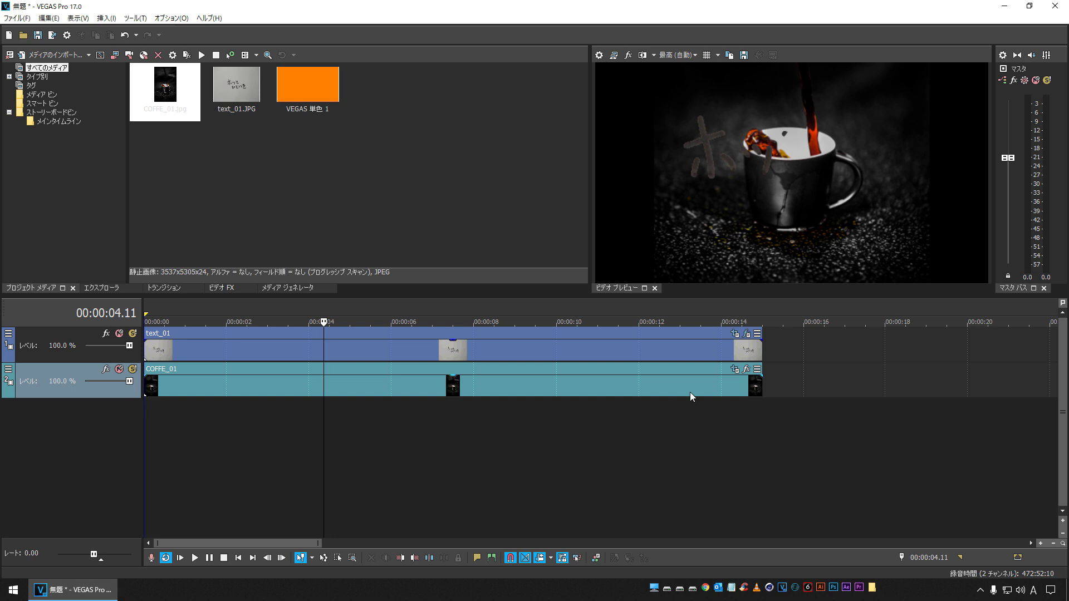
click(734, 370)
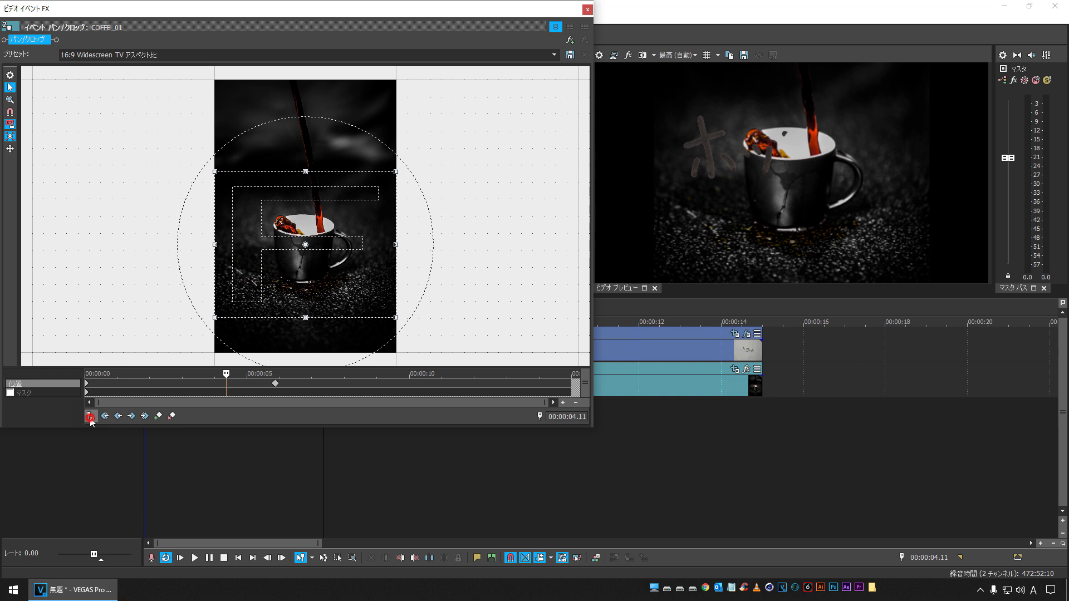
click(89, 385)
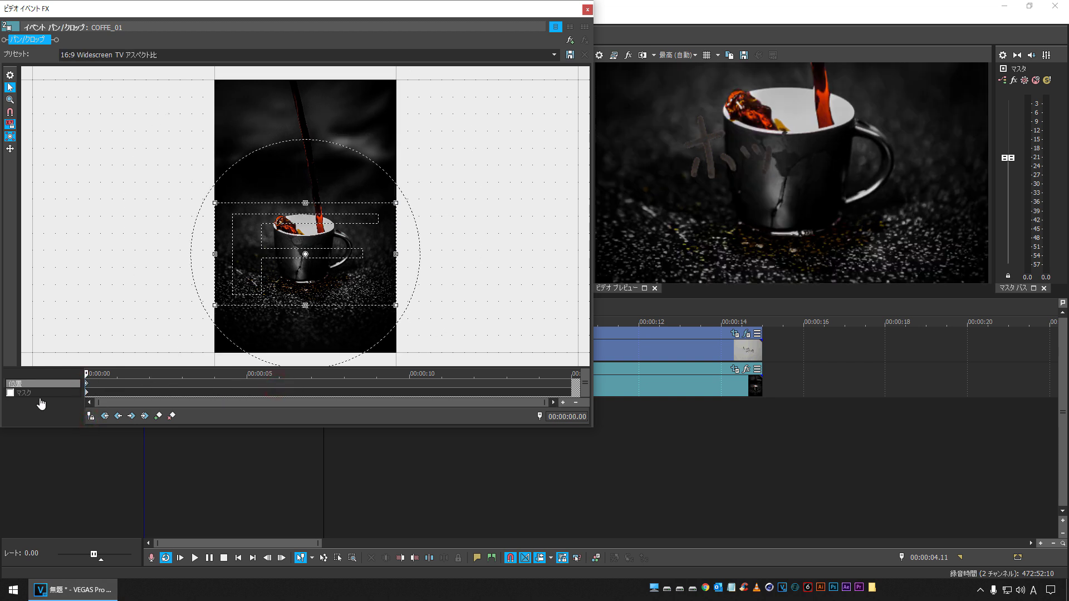
click(587, 10)
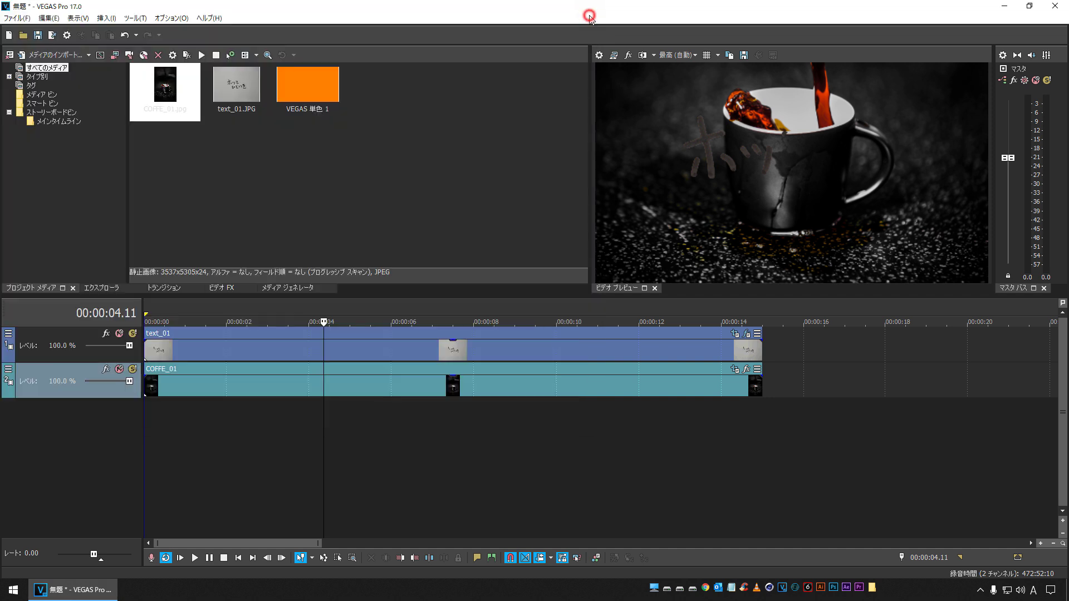
- Play back the handwriting over the cropped coffee photo and stop at 00:00:09.08
click(289, 454)
key(space)
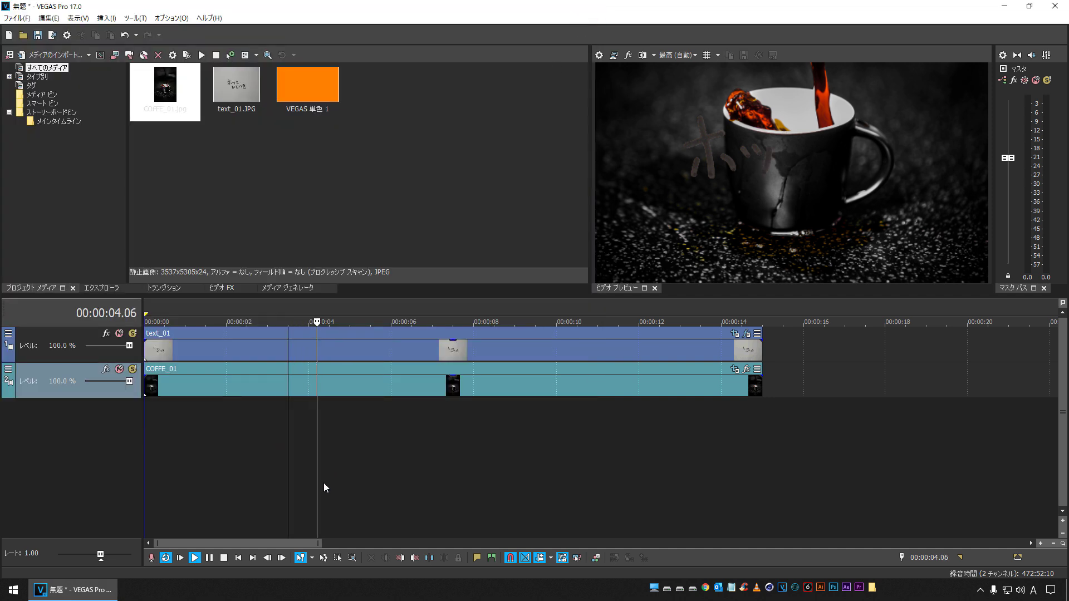
click(526, 471)
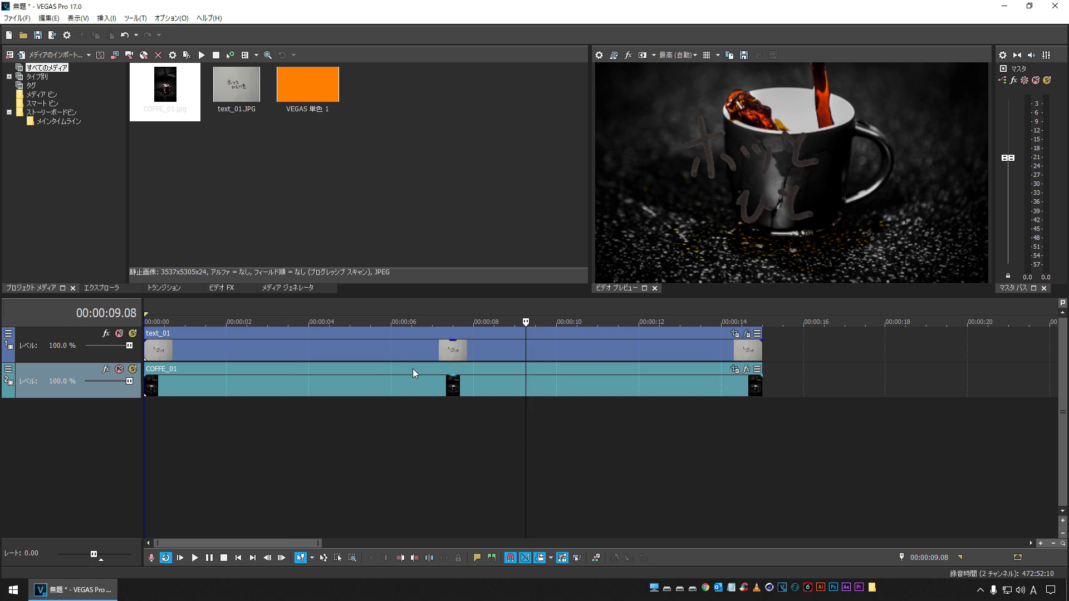
- Add the VEGAS 色補正 (セカンダリ) effect to text_01 and raise its offset to 254.000 to turn the handwriting white
click(747, 334)
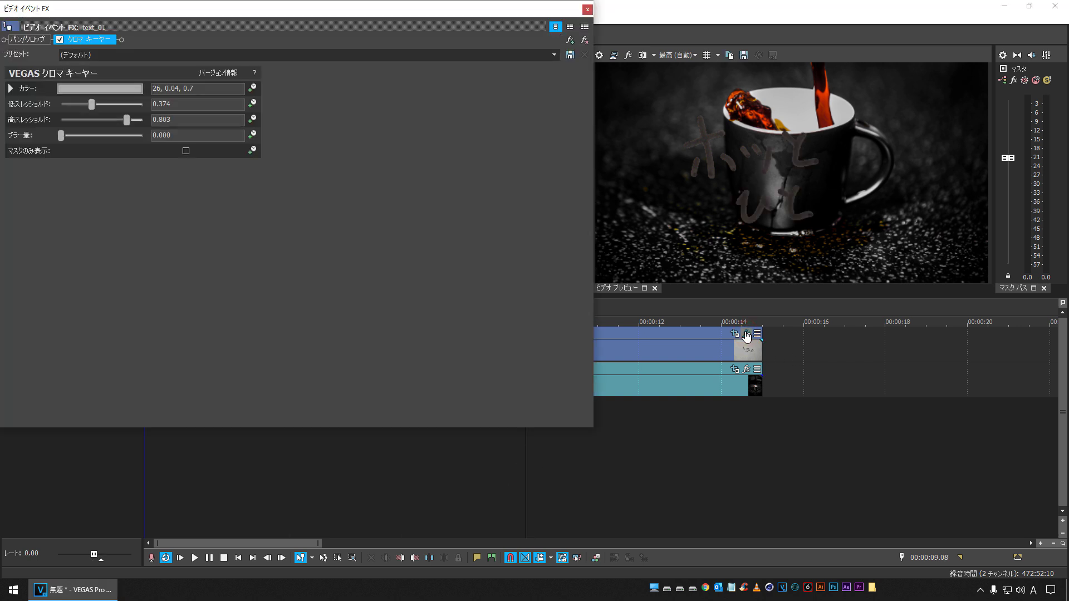
click(570, 41)
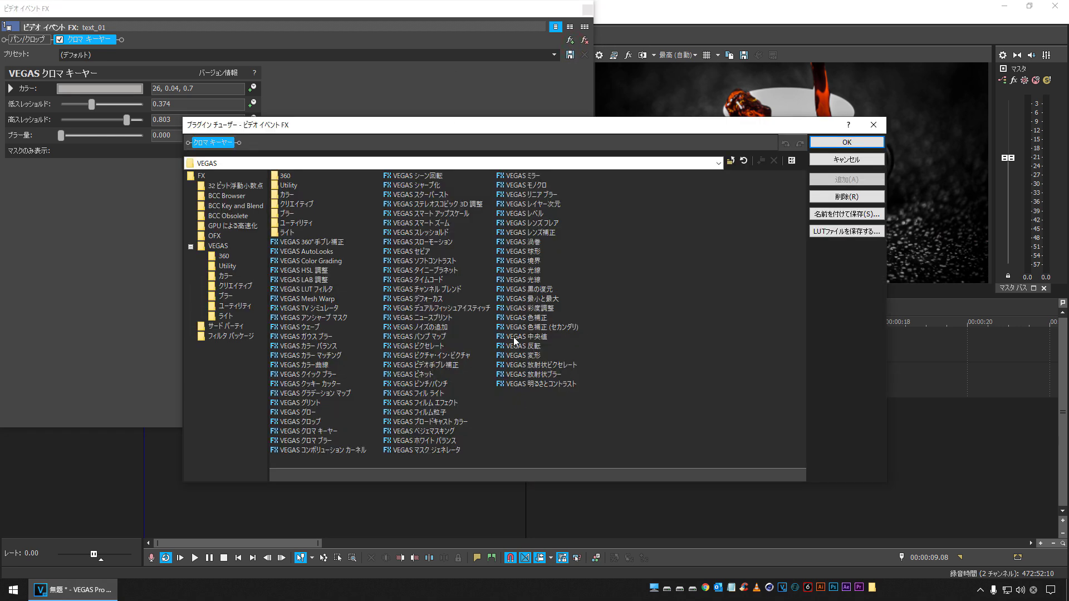
click(531, 328)
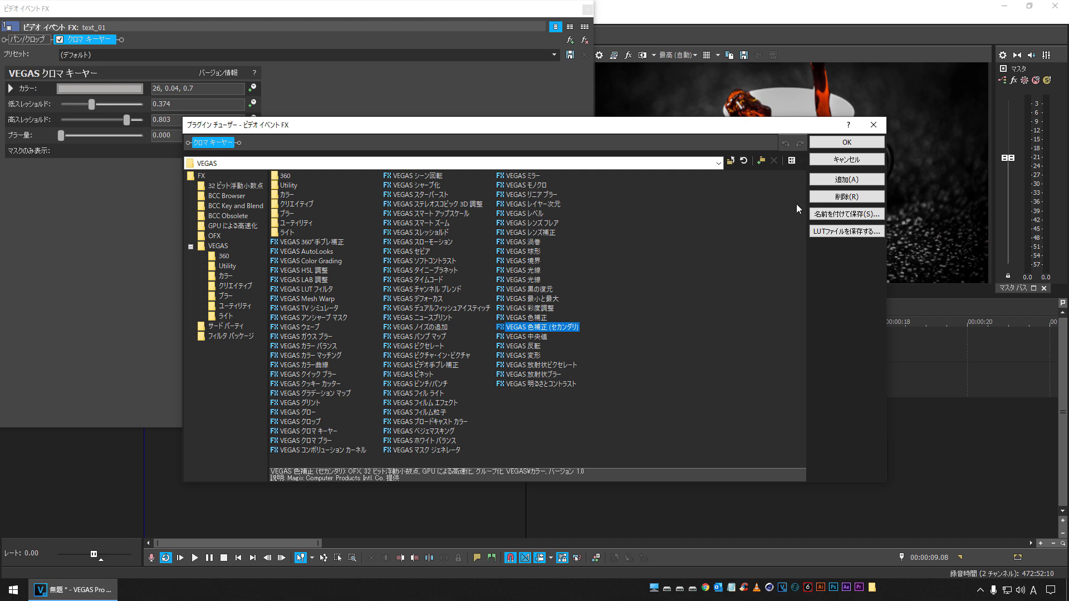
click(846, 179)
click(846, 142)
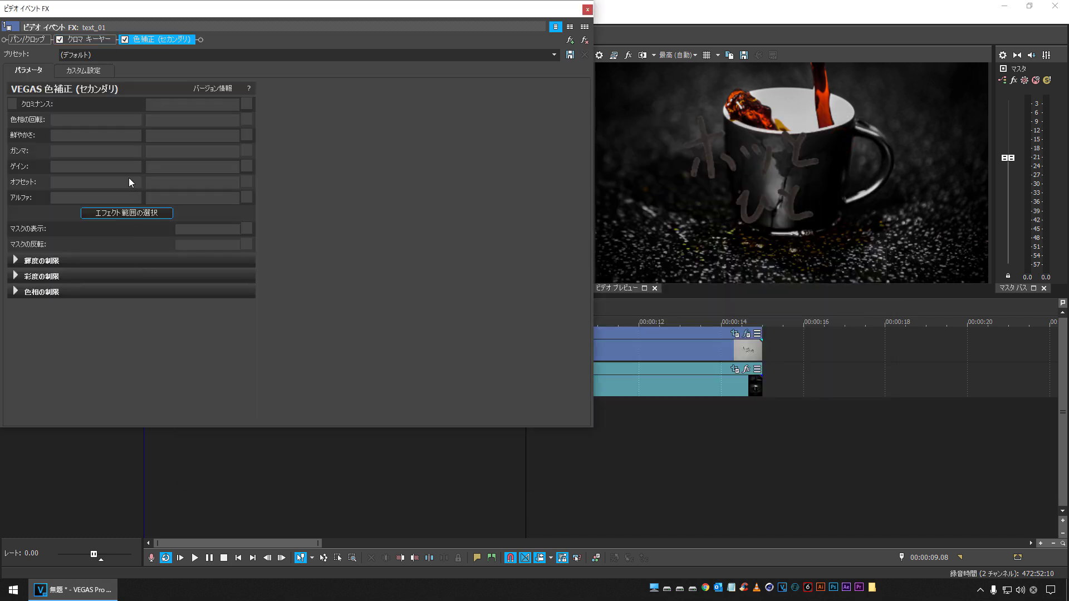
drag(97, 184, 236, 184)
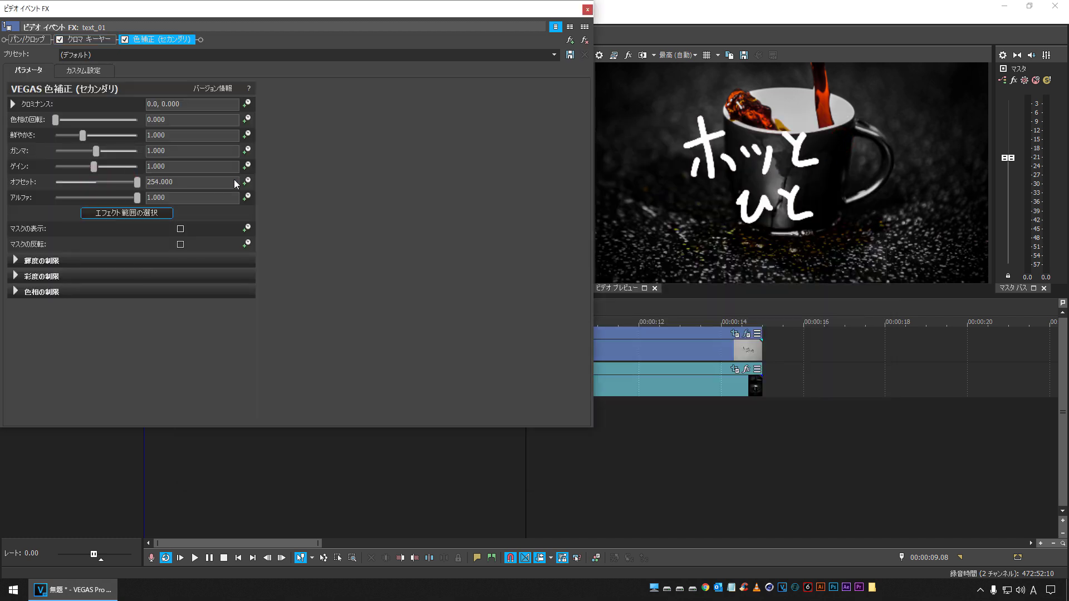
click(587, 10)
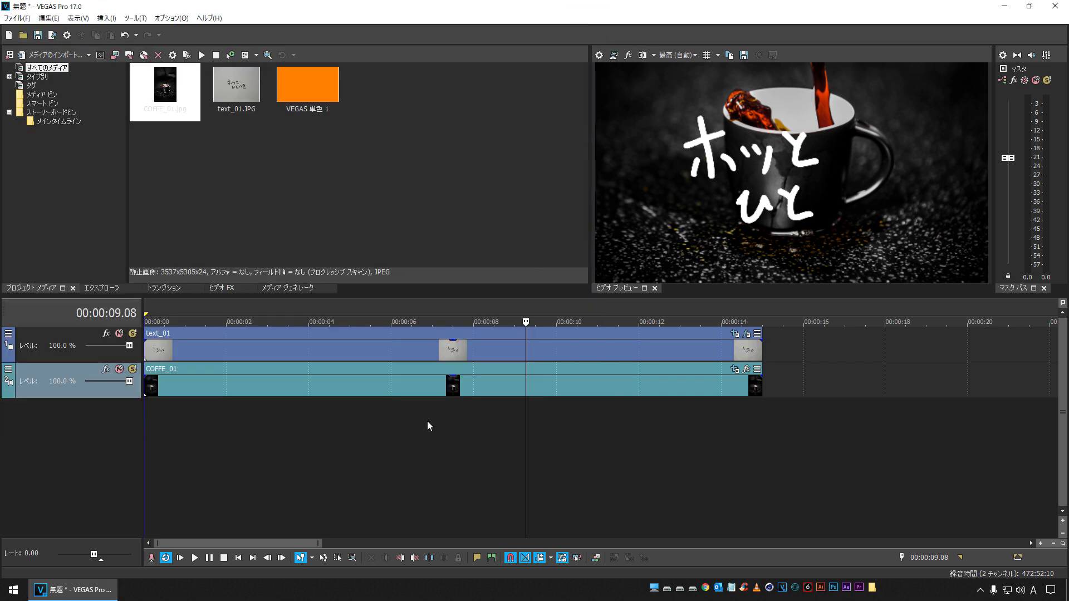
- Set the loop region to the whole text_01 event and play back the white handwriting, stopping at 00:00:13.23
click(332, 429)
key(space)
double_click(258, 443)
click(258, 444)
key(space)
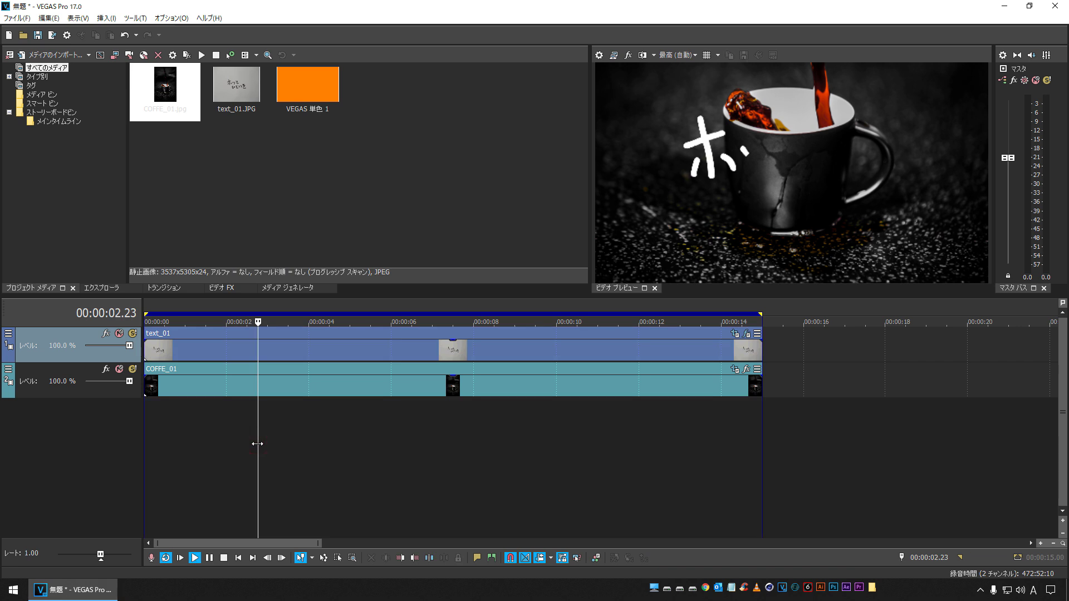
click(625, 455)
click(712, 443)
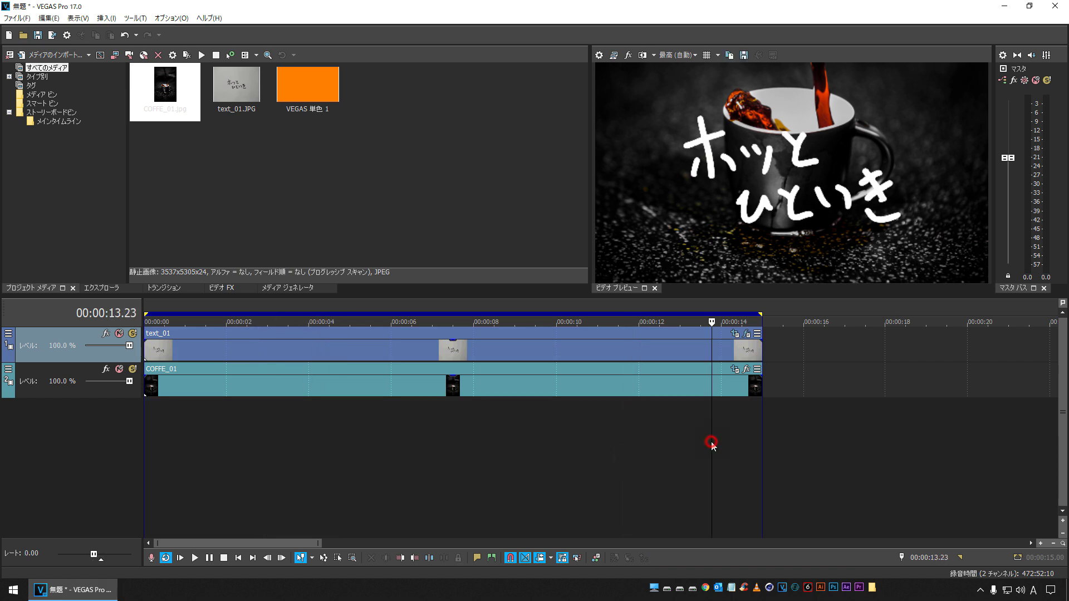
- Enlarge, shift and slightly rotate text_01's pan/crop frame to make the handwriting smaller and tilted at the picture's lower left
click(735, 335)
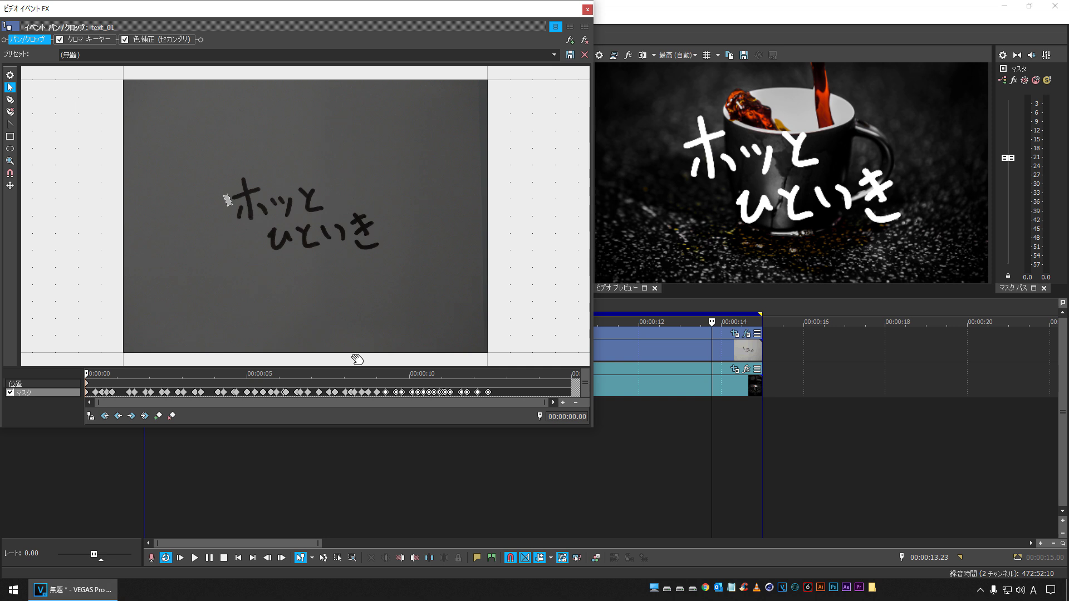
click(22, 386)
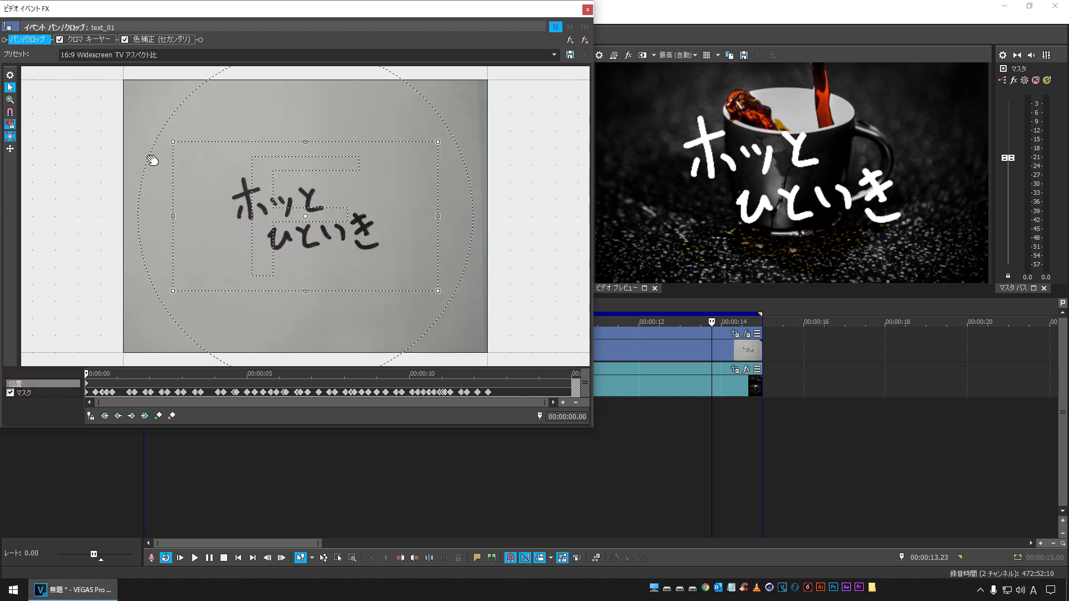
drag(174, 143, 124, 121)
drag(298, 186, 366, 150)
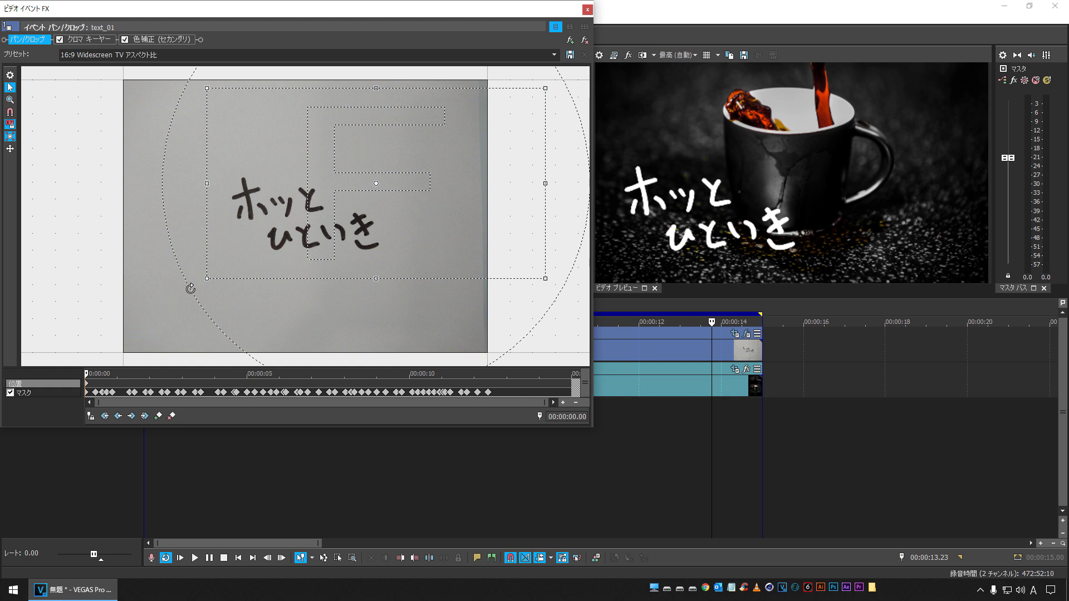
mouse_move(191, 290)
mouse_down()
mouse_move(172, 262)
mouse_move(184, 272)
mouse_up()
drag(324, 223, 340, 228)
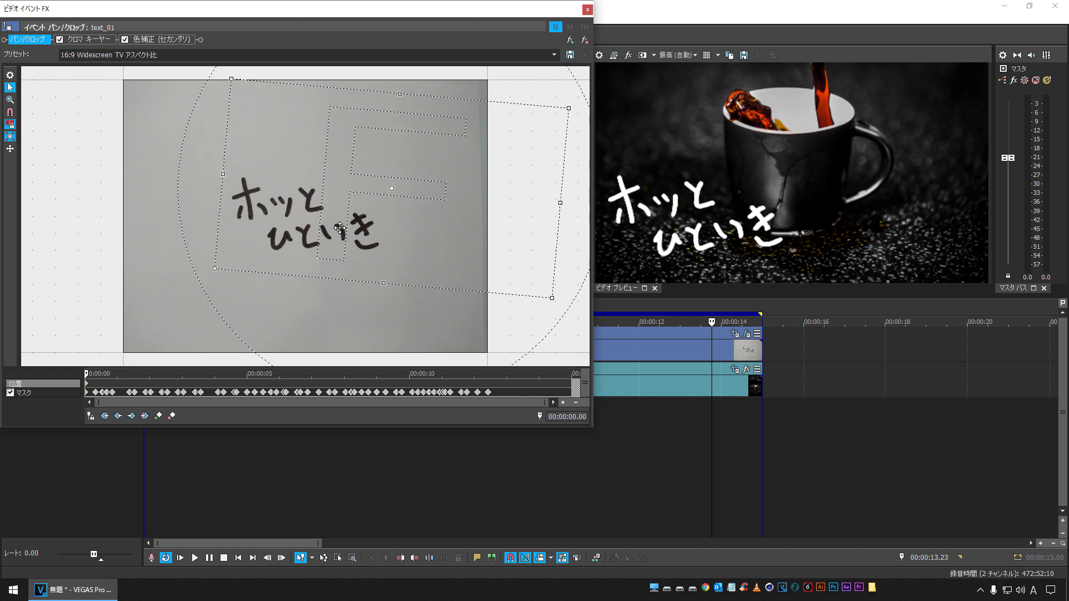
- Play back the repositioned handwriting from 00:00:10.03, close the Pan/Crop settings and scrub to 00:00:11.12
click(560, 462)
key(space)
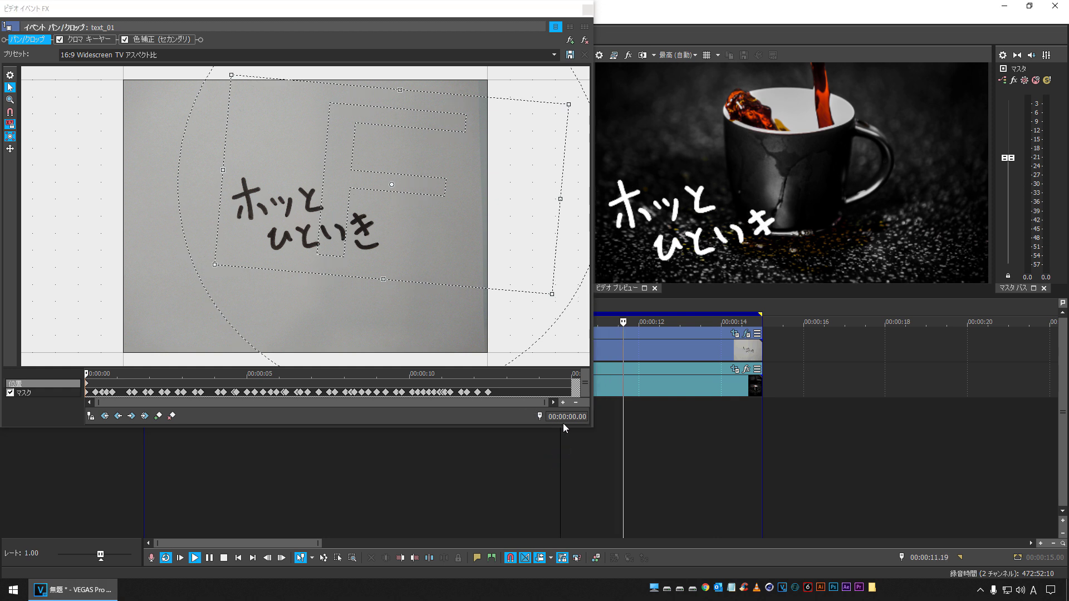
click(587, 10)
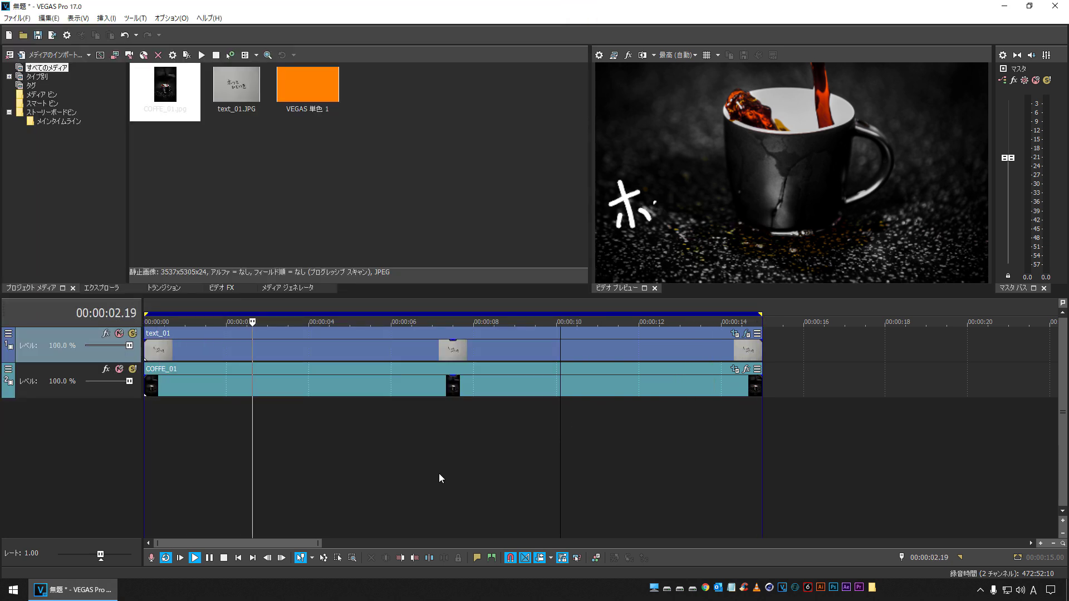
drag(560, 450, 613, 454)
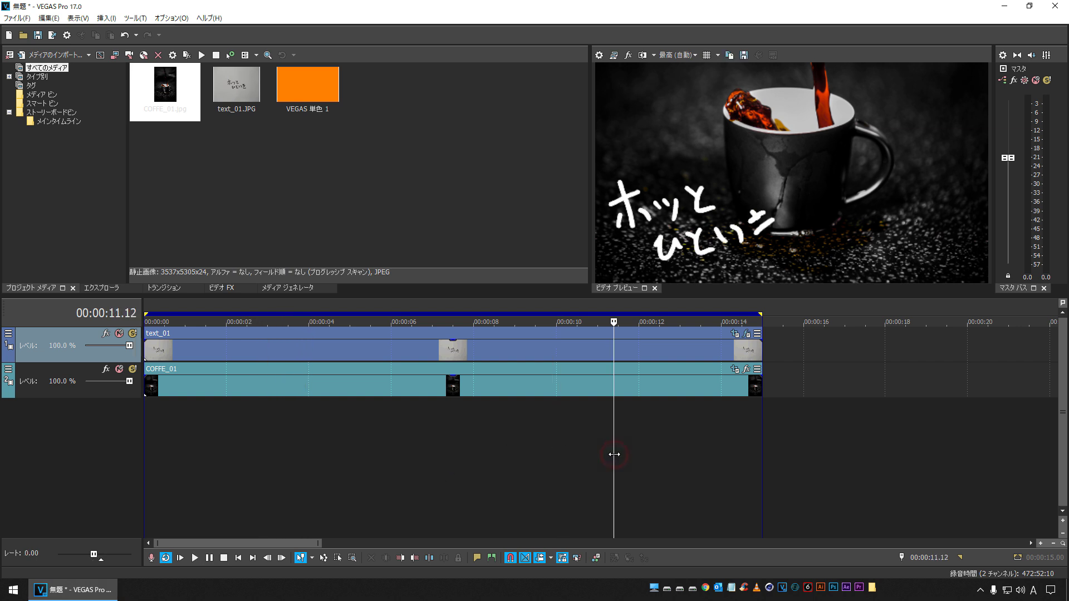
- Reopen text_01's Pan/Crop settings and nudge the crop frame to move the handwriting slightly right and down in the picture
click(737, 350)
click(735, 333)
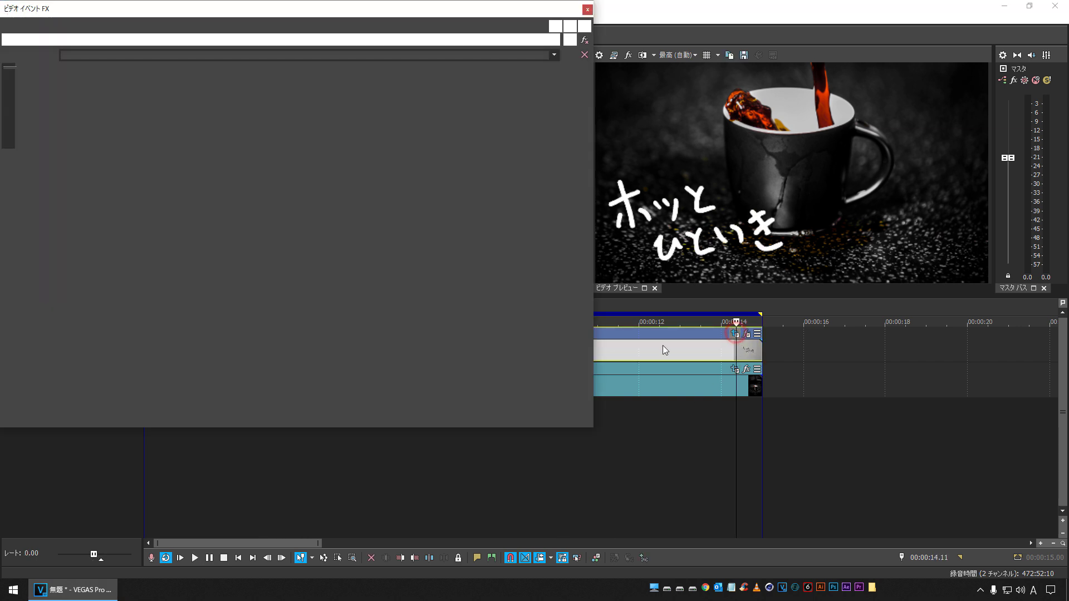
drag(324, 198, 321, 199)
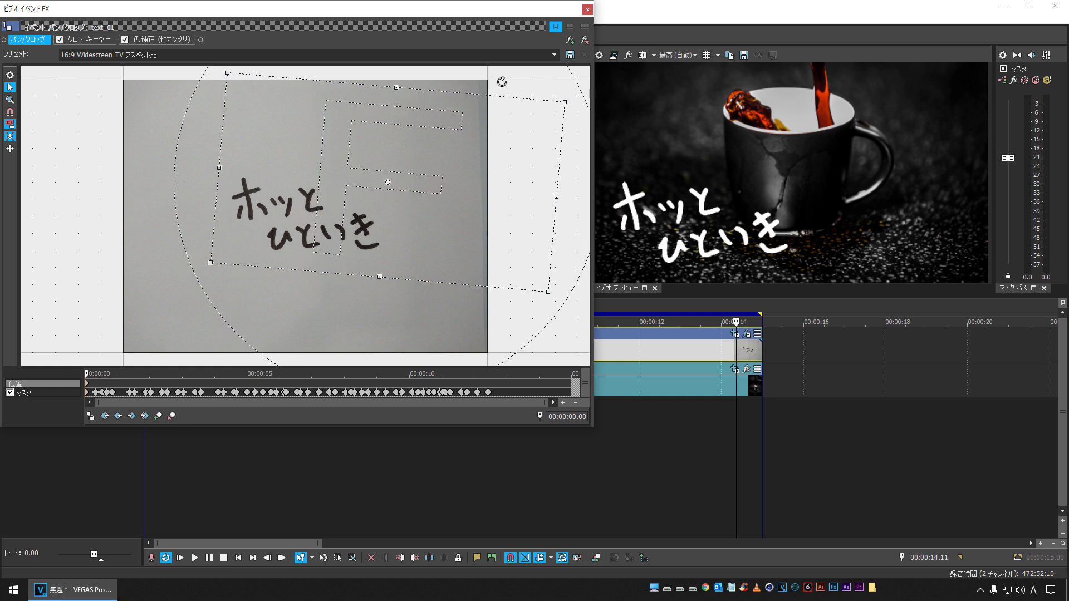
click(588, 10)
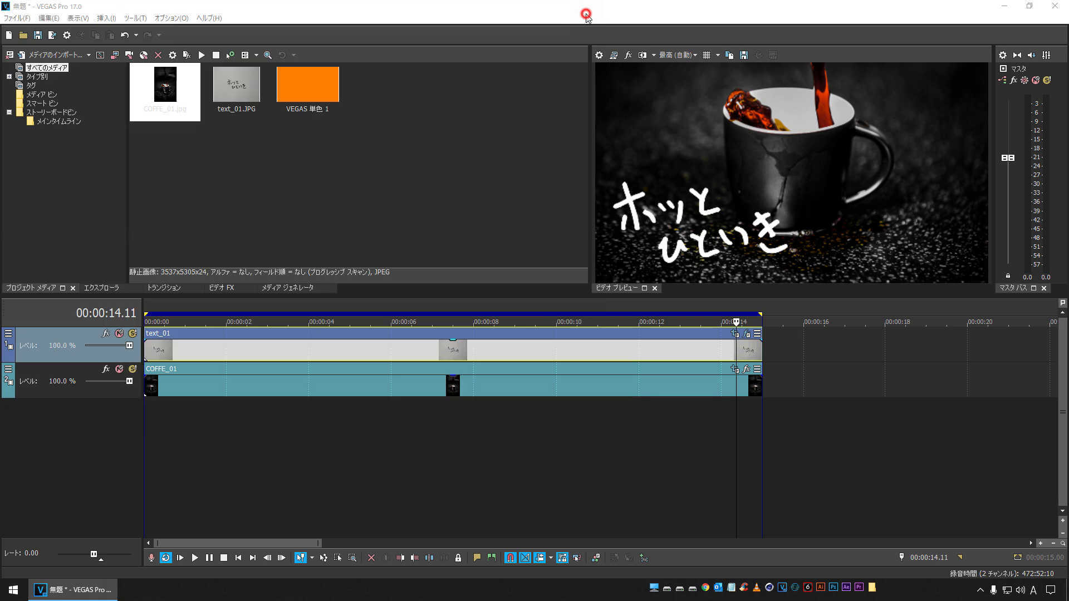
- Time-compress the text_01 event by 6.07 from its end and play back the faster handwriting from the start
click(323, 471)
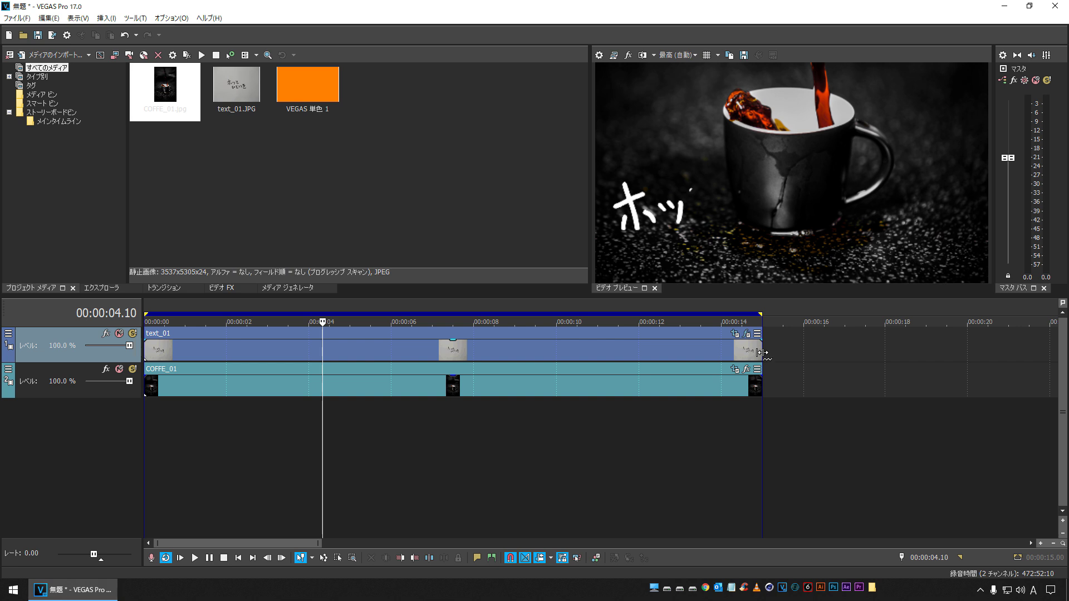
drag(761, 352, 505, 360)
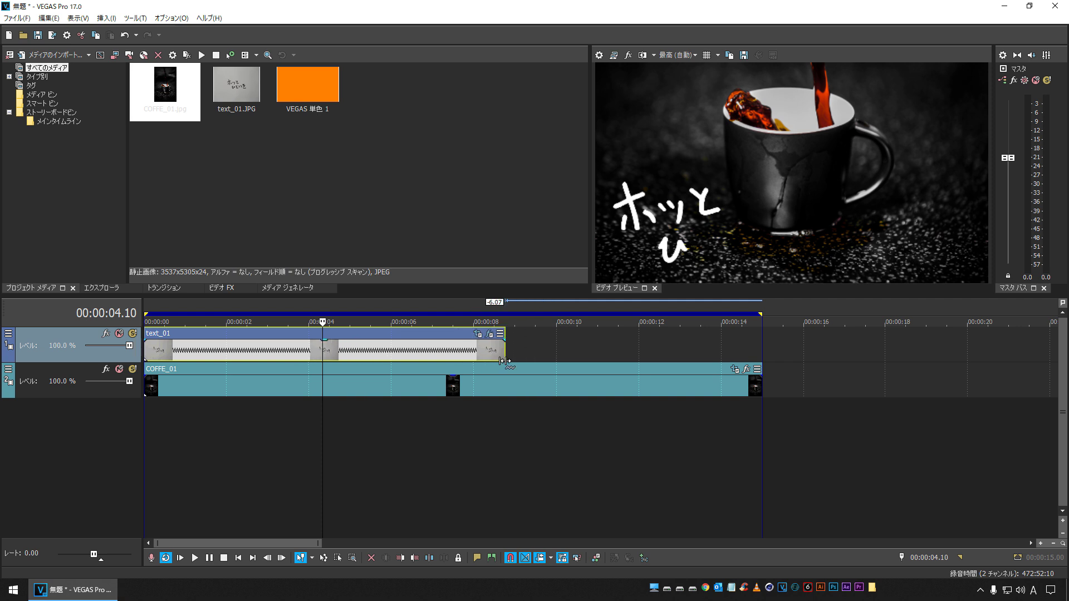
click(242, 559)
key(space)
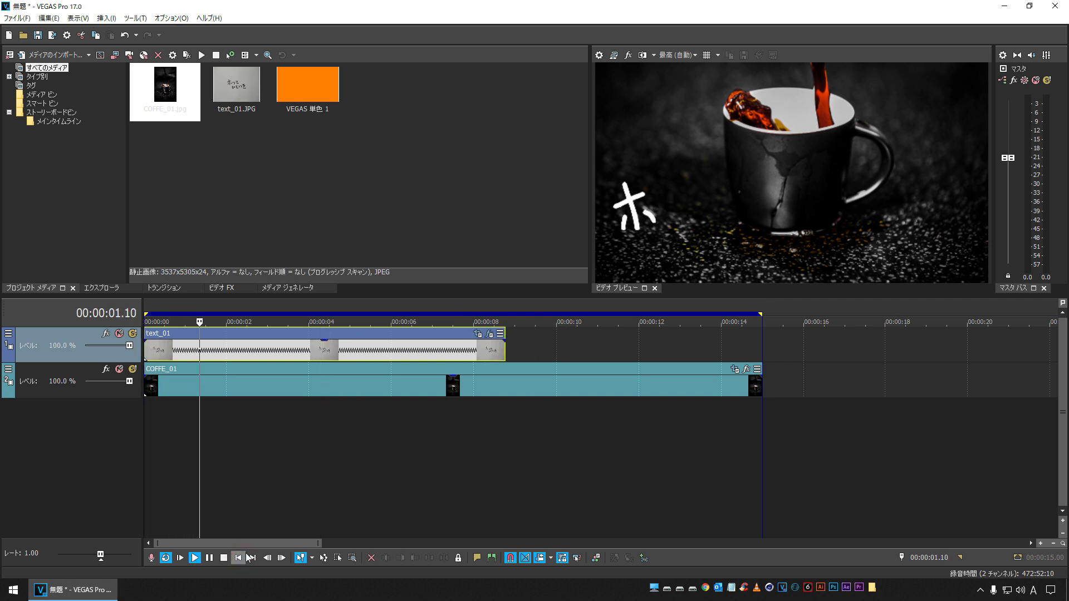
key(space)
- Time-compress text_01 further so it ends at about 00:00:07.00, and play it back from the start
drag(503, 354, 434, 354)
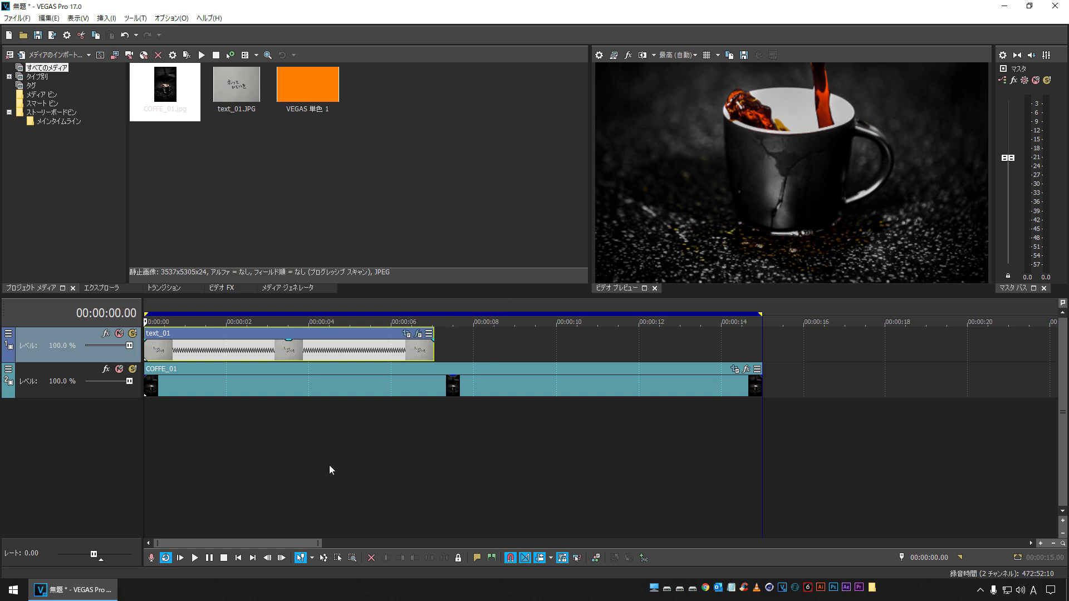
key(space)
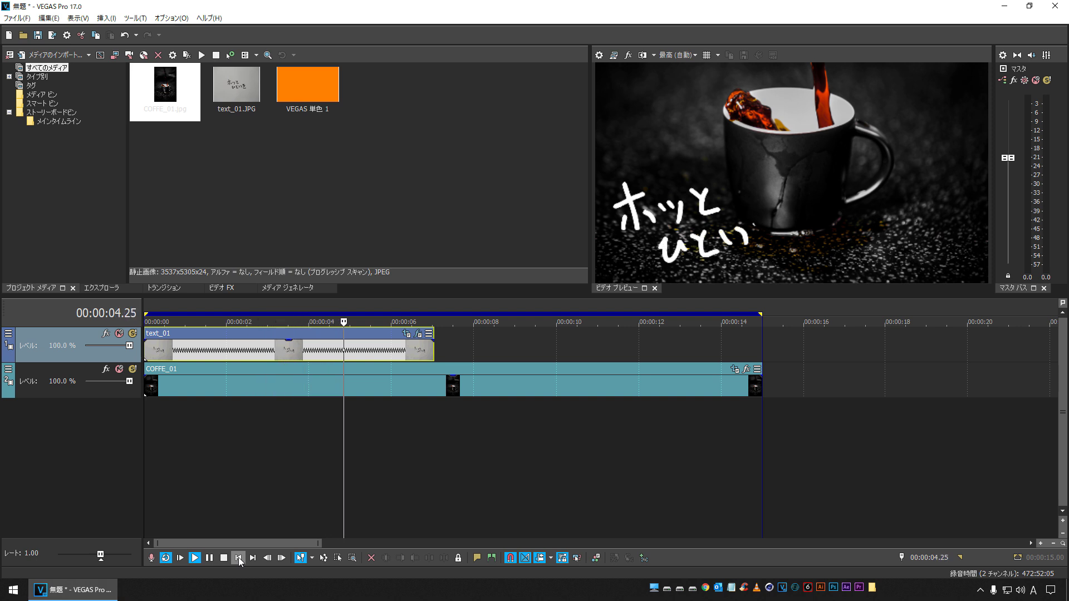
key(space)
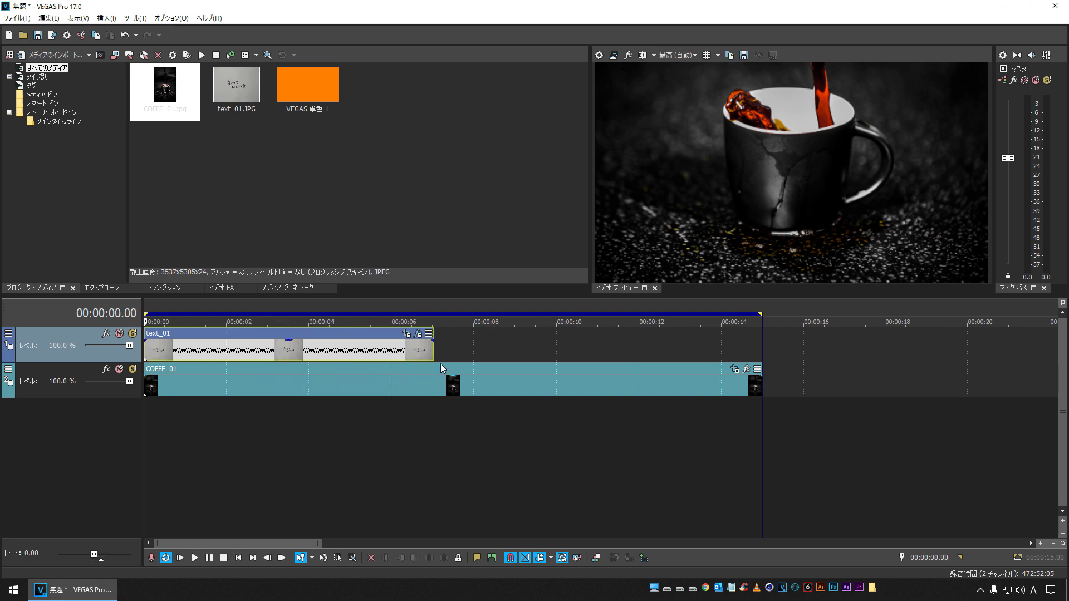
- Time-stretch text_01 by 7.29 back to the end of COFFE_01 and check the handwriting at 00:00:10.03
drag(435, 353, 760, 340)
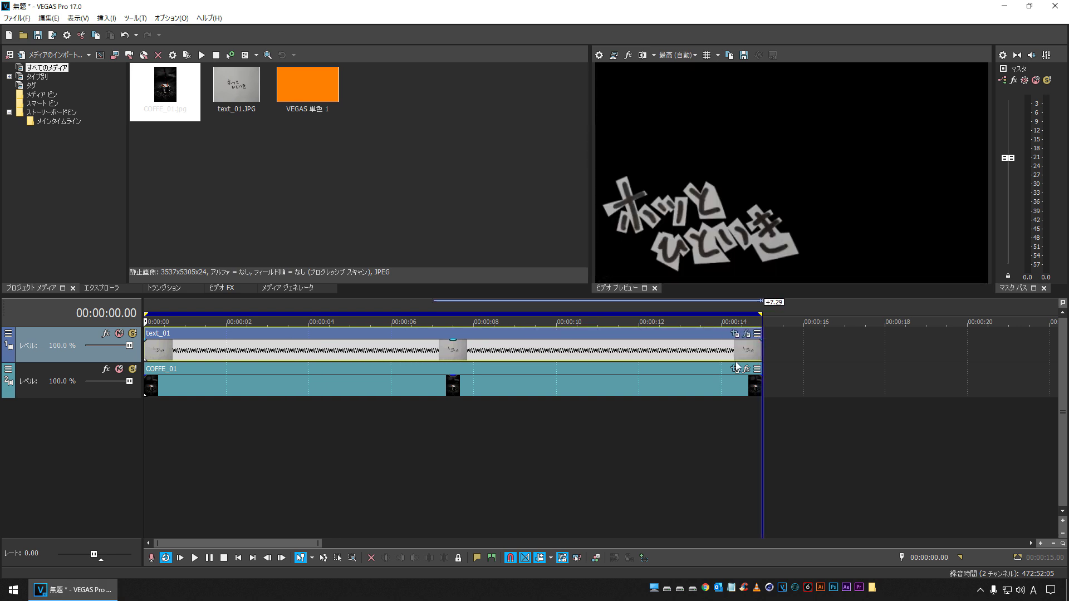
click(560, 469)
key(space)
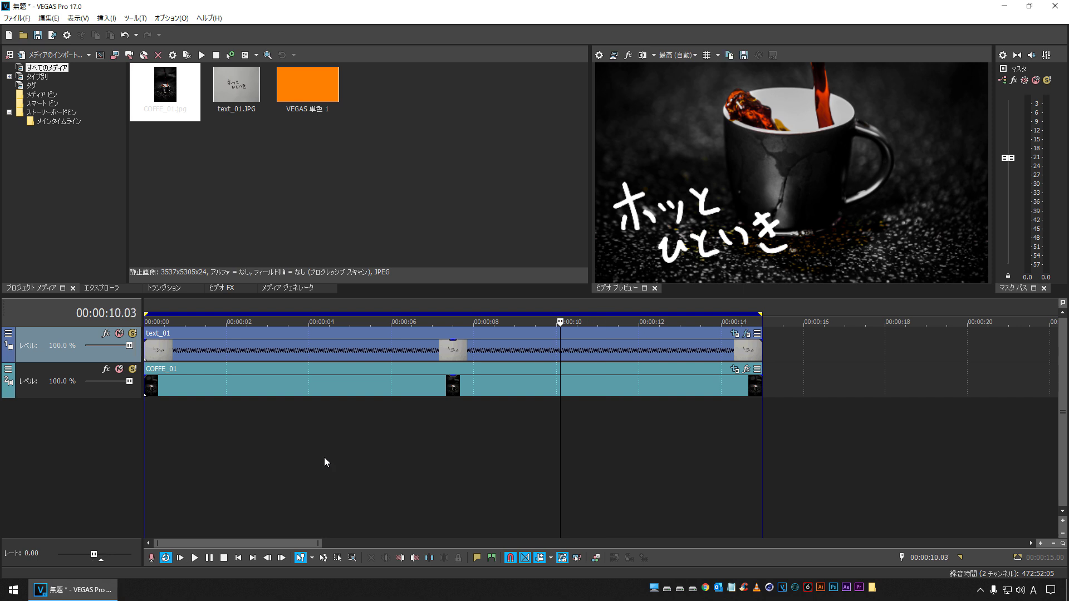
- Play back the stretched handwriting animation from a little after 00:00:04 on the timeline
click(324, 457)
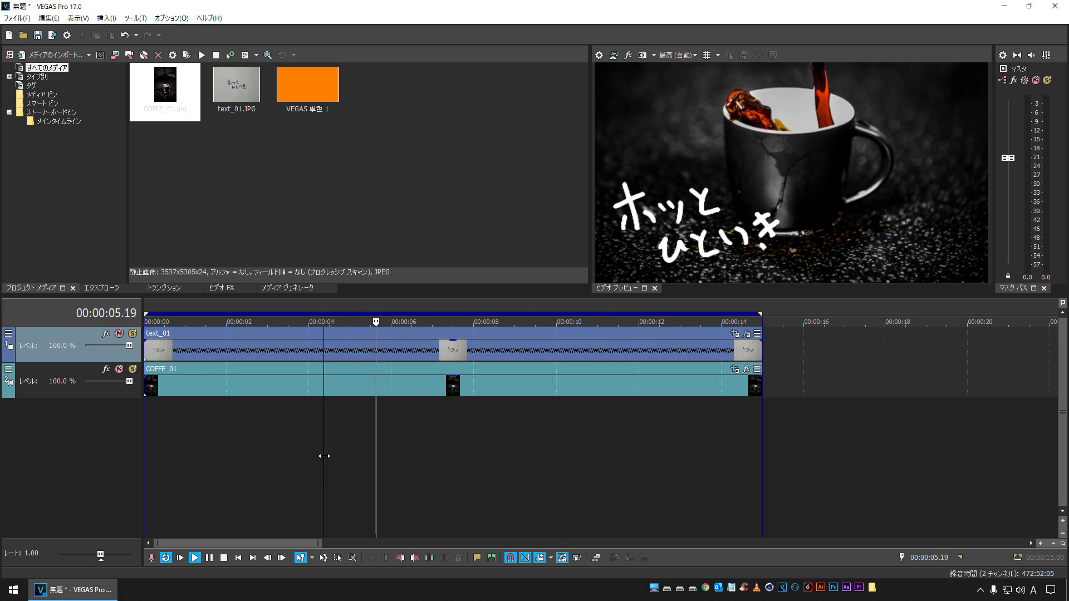
key(space)
- In COFFE_01's Pan/Crop, move the crop frame down at the starting keyframe for a pan toward the 00:00:06.27 keyframe, and play it back
click(176, 383)
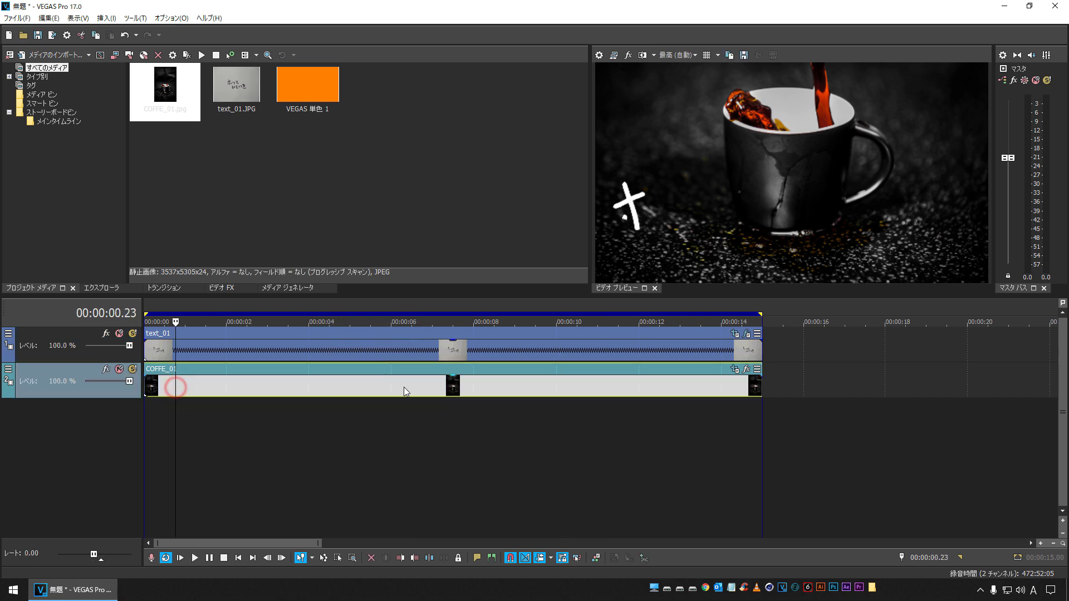
click(734, 369)
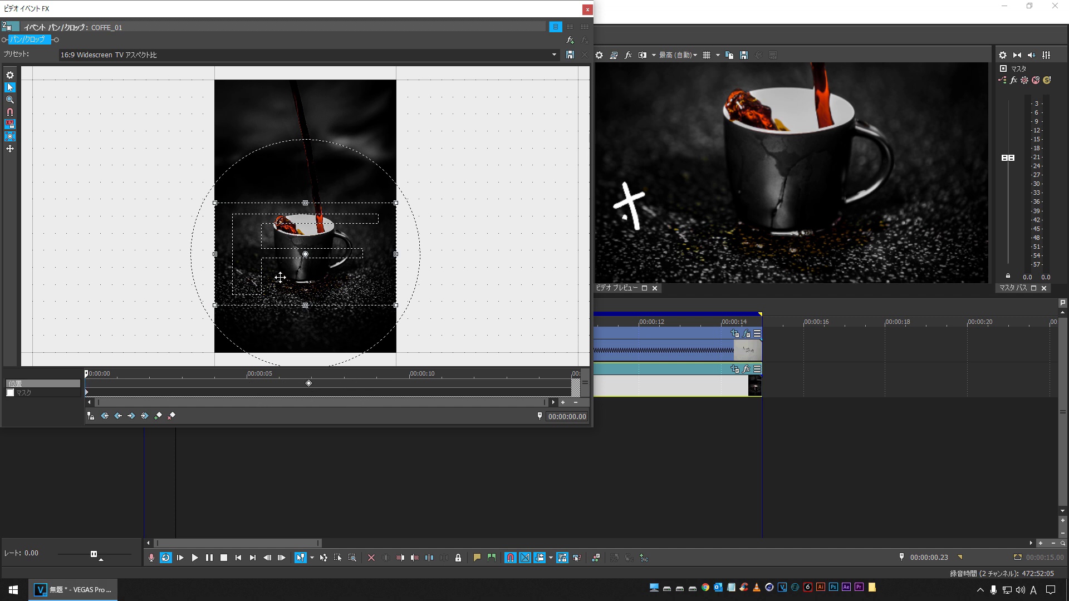
key(Down)
key(Down)
key(Down)
key(Down)
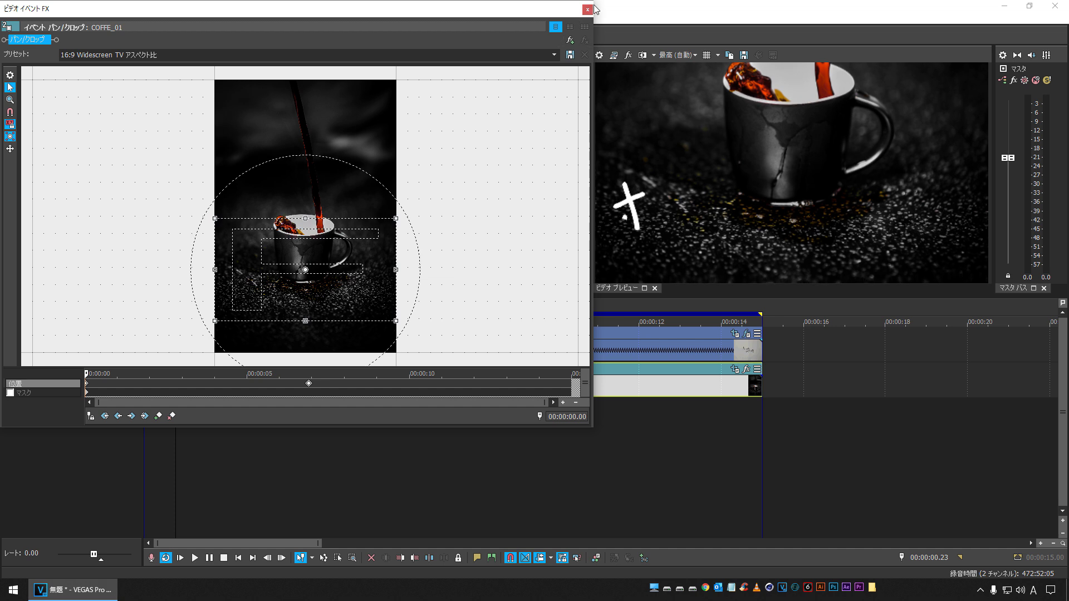
click(194, 557)
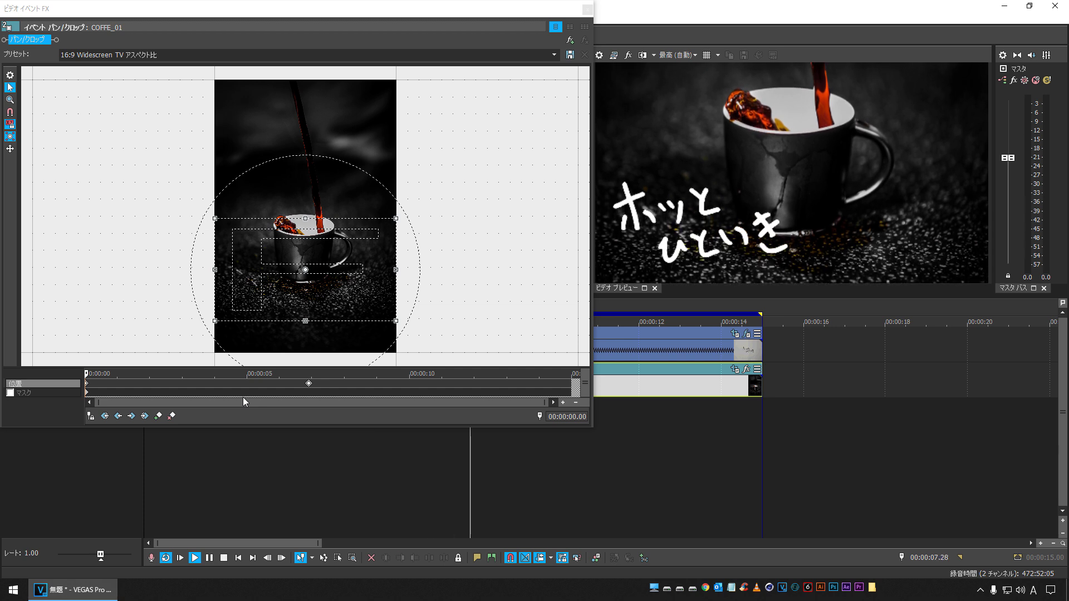
key(space)
- Delay COFFE_01's second position keyframe to about 8.6 seconds and set its interpolation to Smooth (スムーズ)
drag(309, 383, 328, 386)
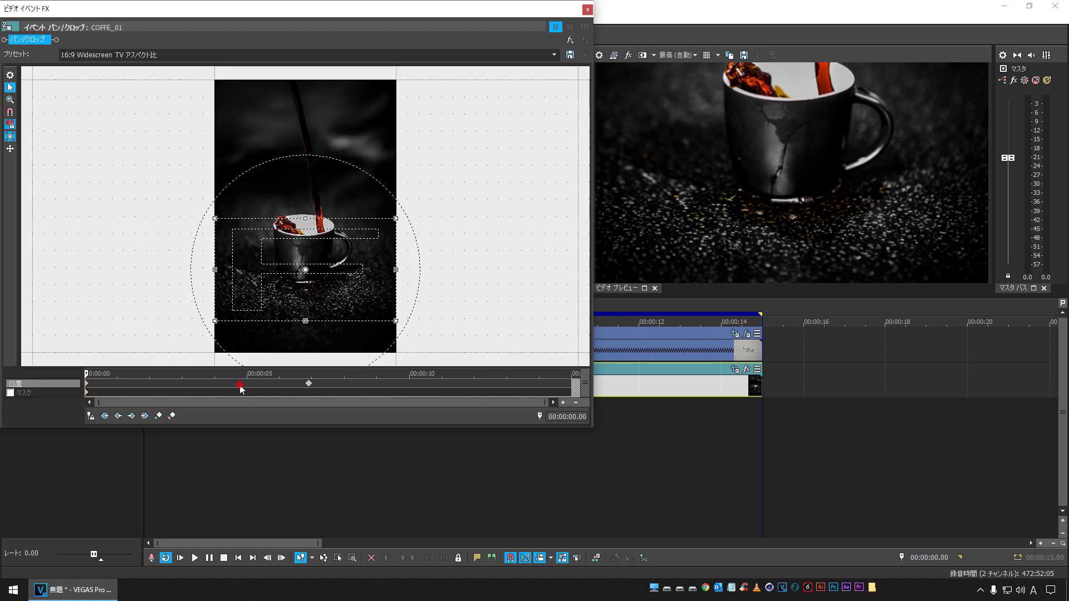
drag(239, 383, 314, 384)
click(309, 384)
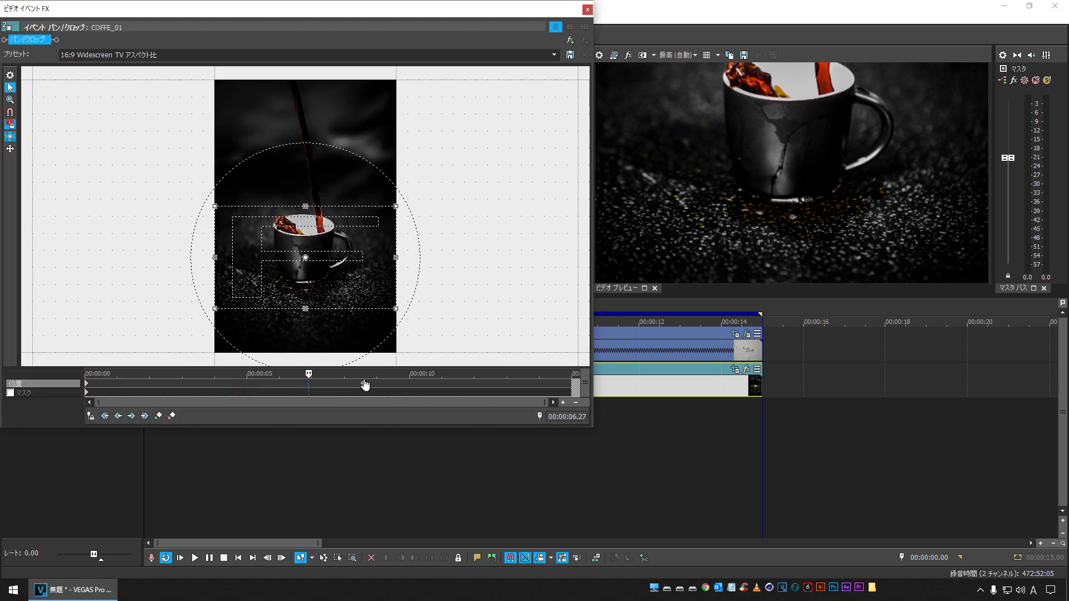
right_click(364, 383)
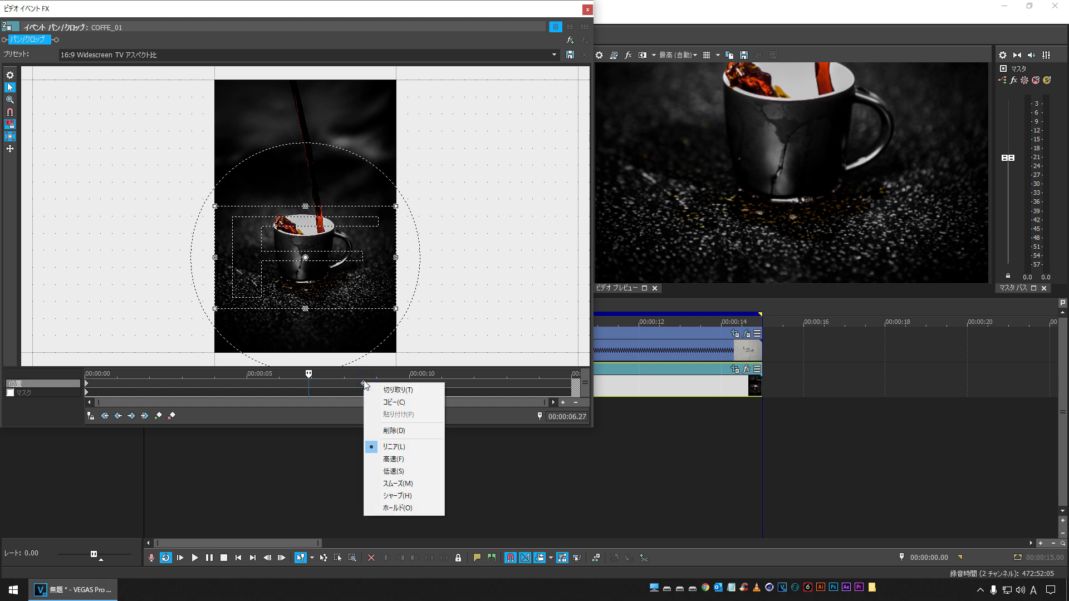
click(415, 483)
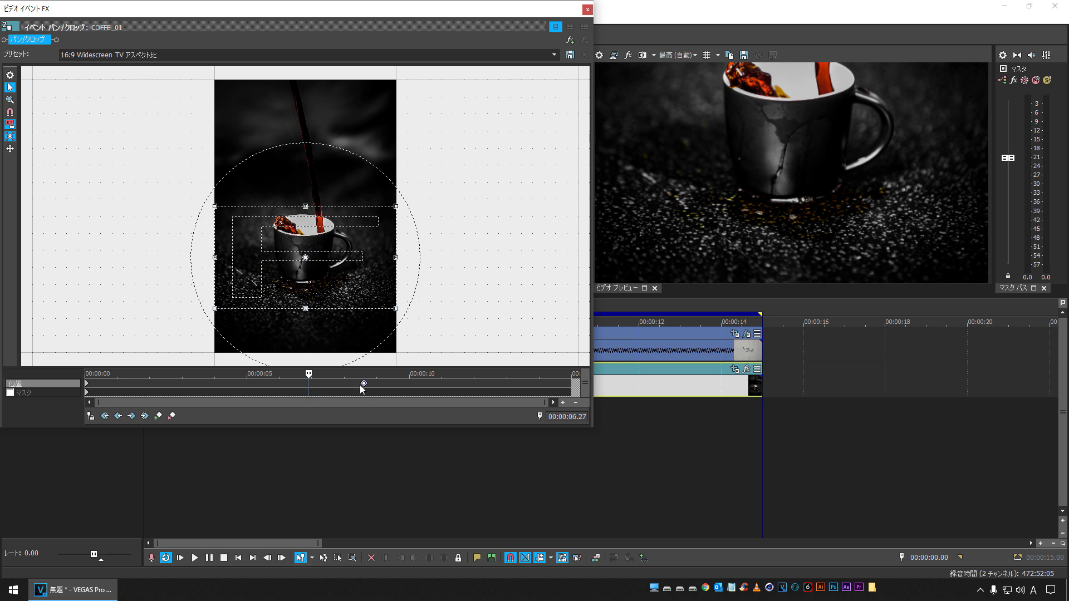
- Play back the background pan from the start, and move COFFE_01's second position keyframe earlier to about 8 seconds
click(240, 558)
key(space)
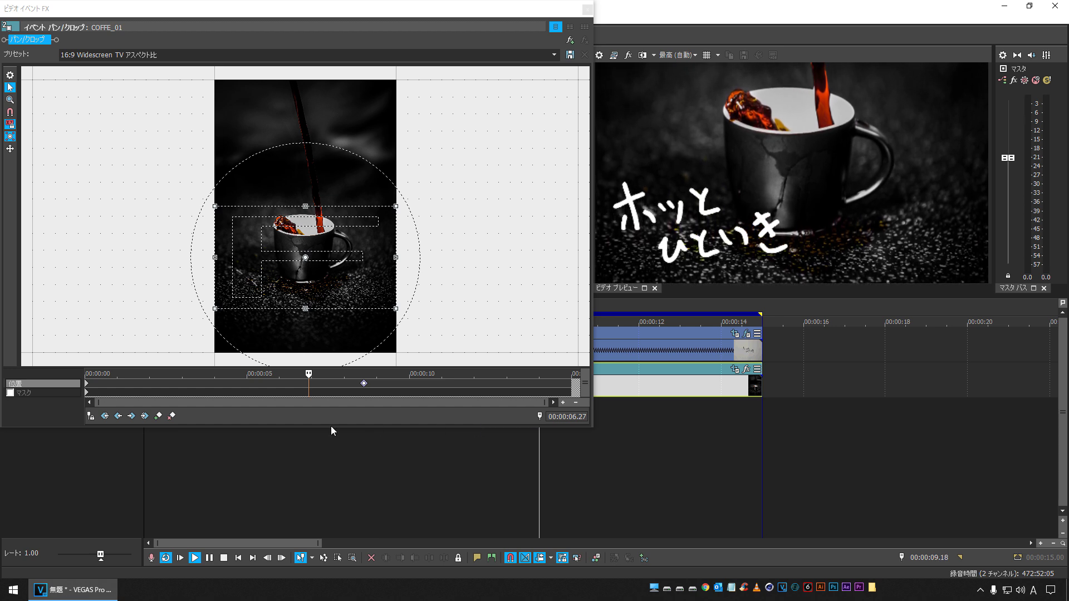
key(space)
drag(365, 388, 347, 390)
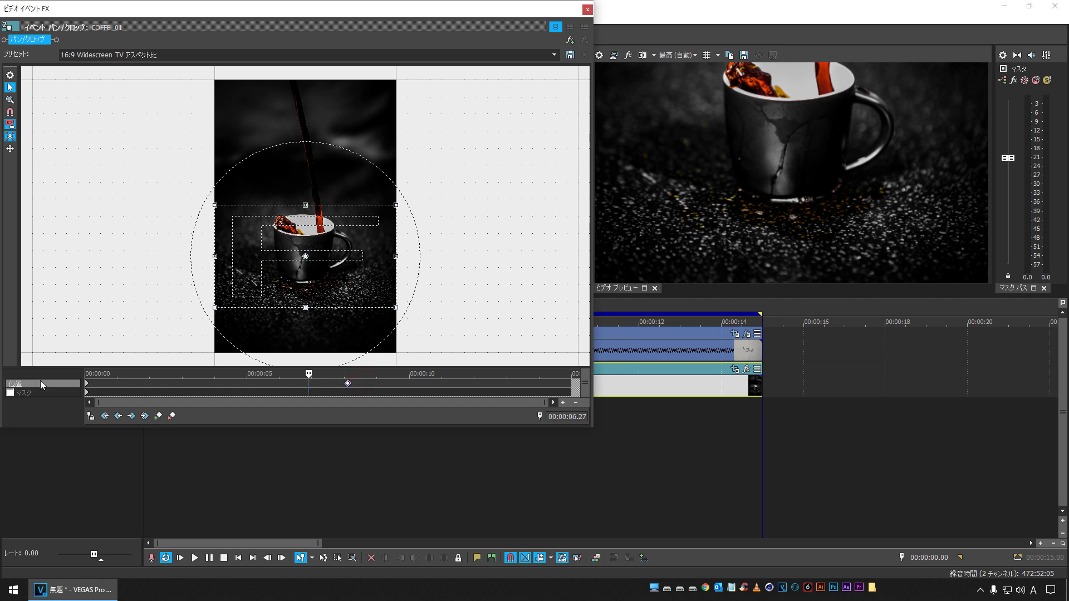
- Shift the crop frame slightly up at COFFE_01's first keyframe, and play back the gentler pan from 00:00:01.00
click(86, 383)
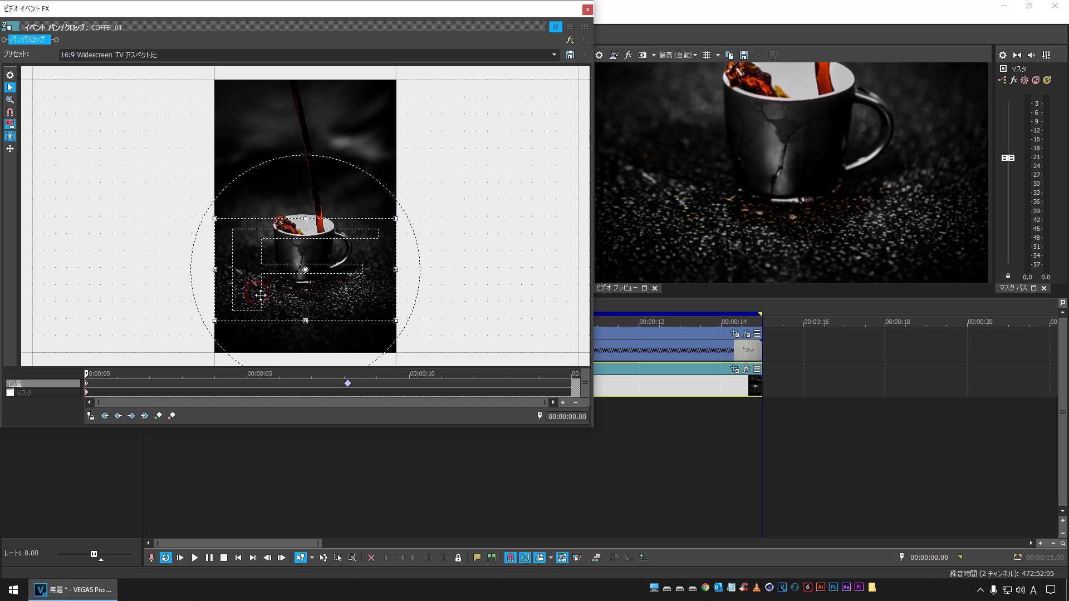
drag(261, 295, 260, 292)
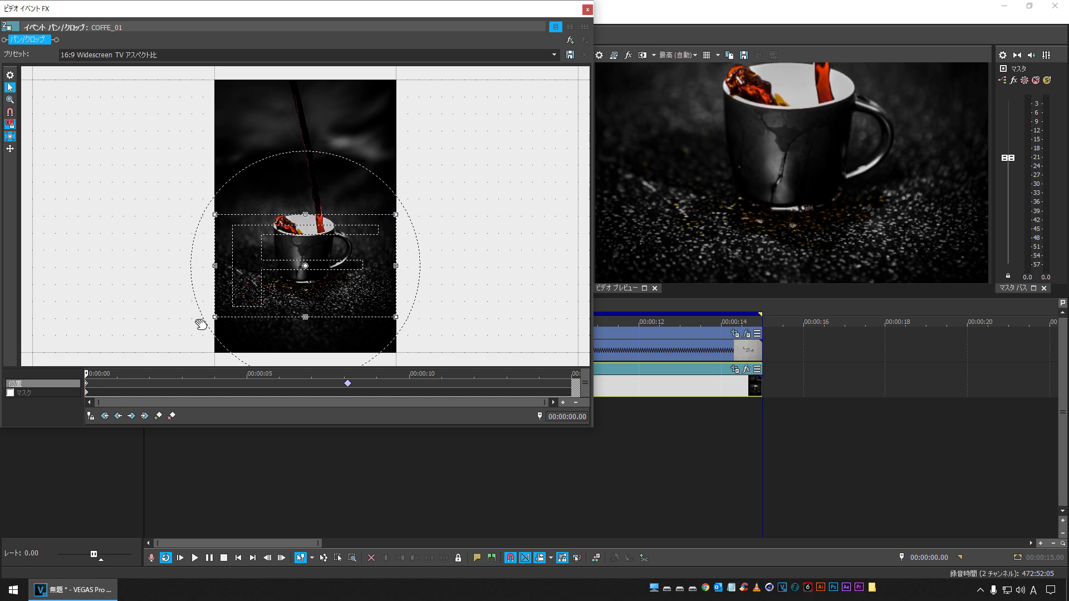
click(186, 478)
key(space)
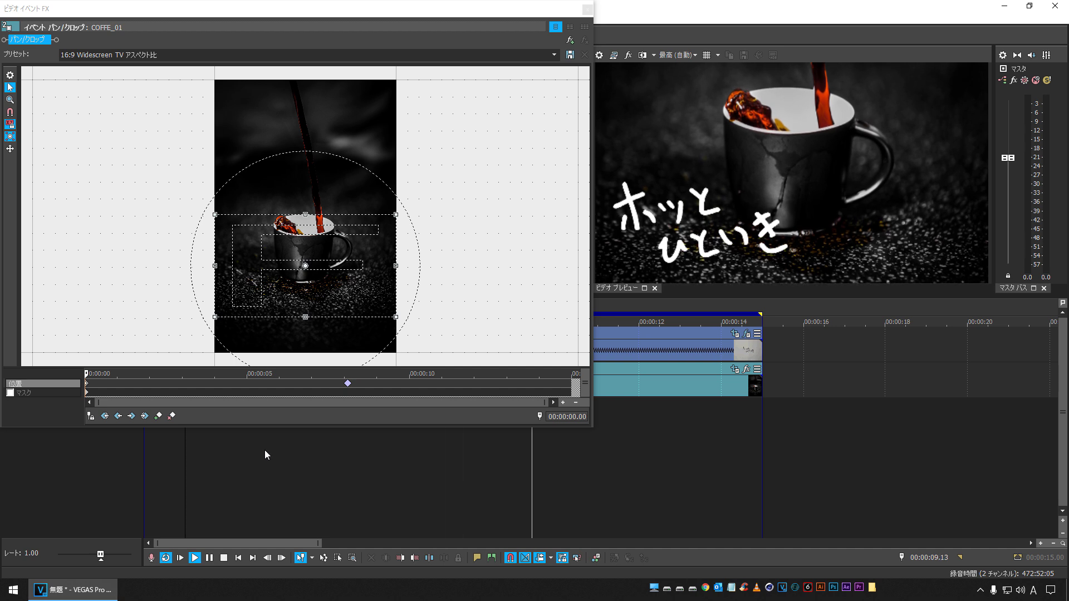
key(space)
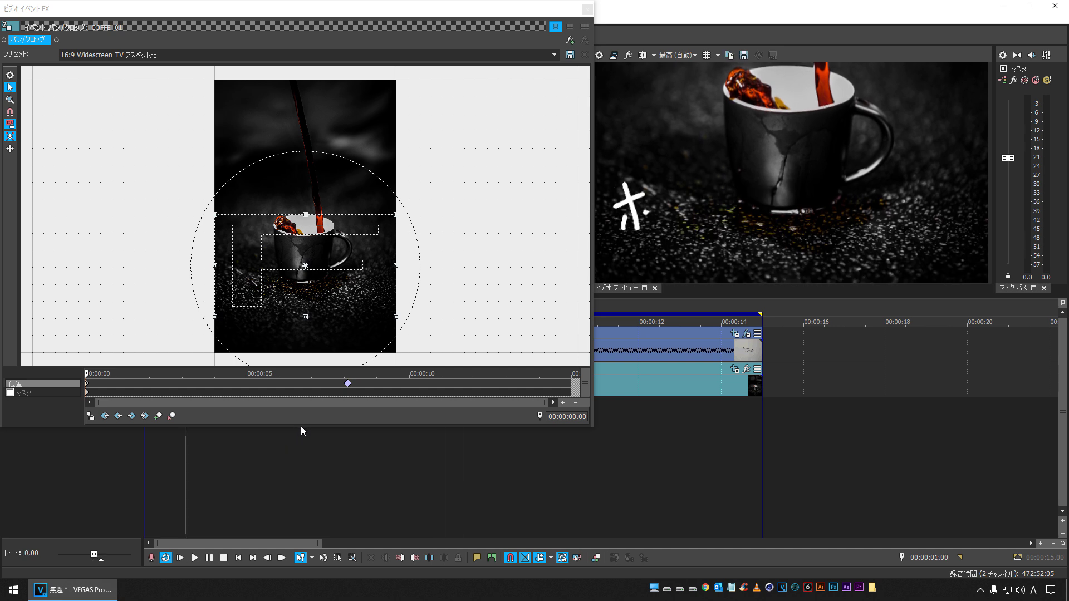